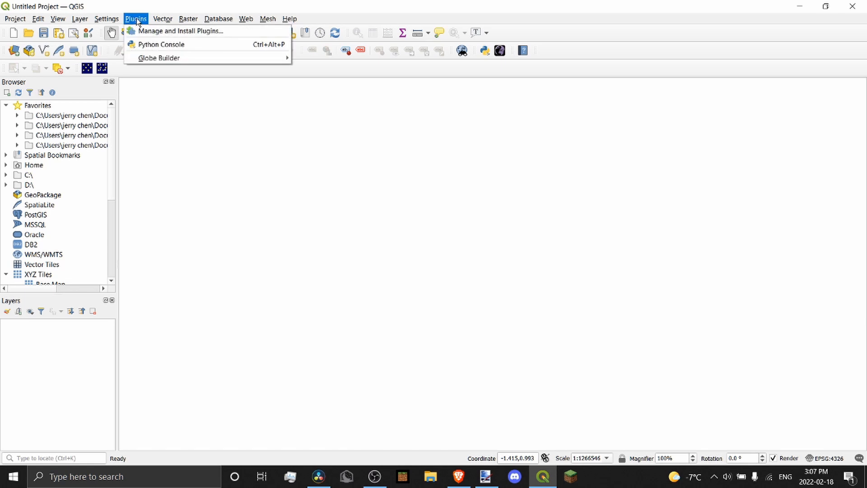
Search the plugin manager for 'georeferer' and look over the A-Maps and AcATaMa plugin details
left_click(152, 36)
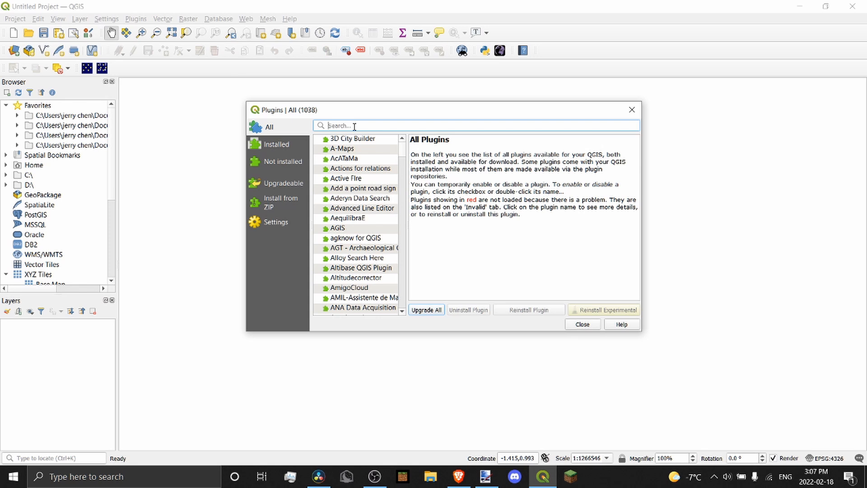
type("georeferer")
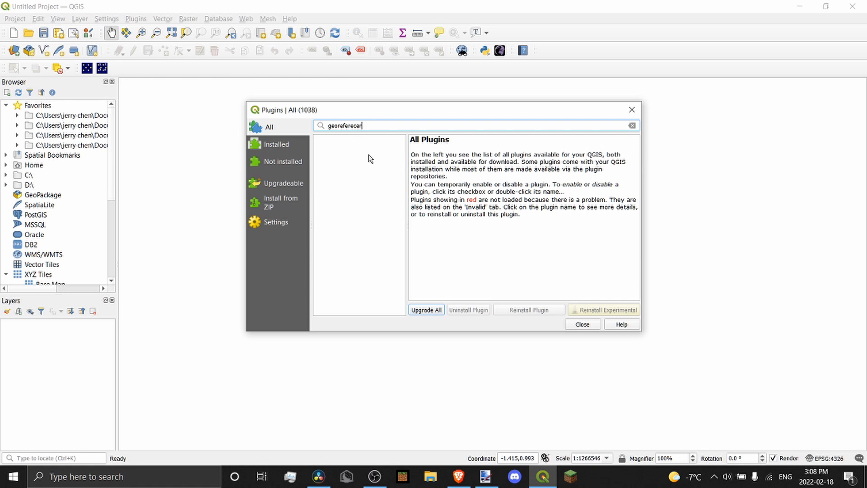
left_click(587, 324)
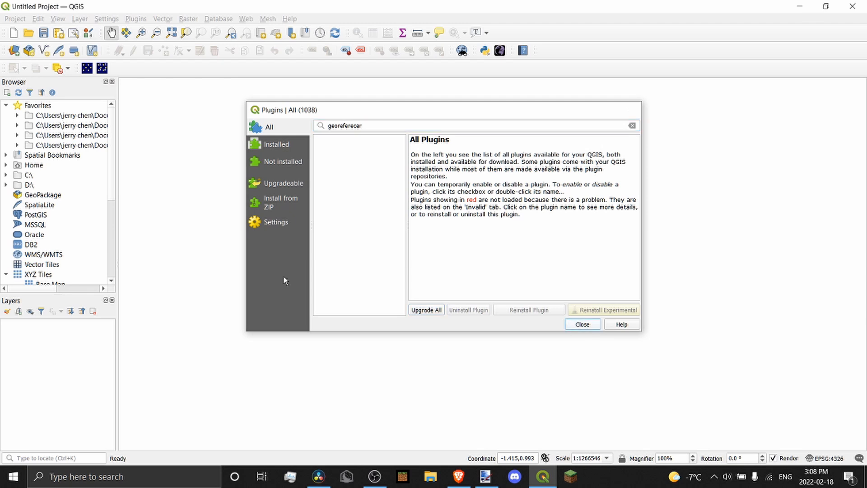
left_click(131, 16)
left_click(162, 34)
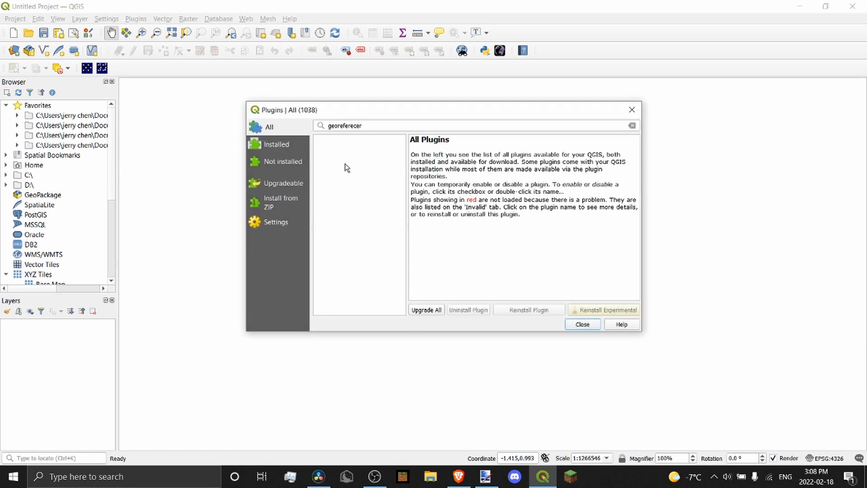
left_click(631, 125)
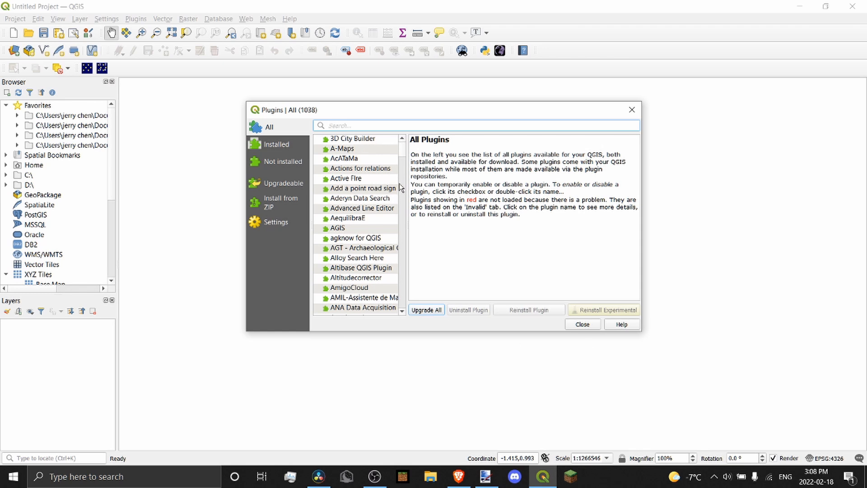
left_click(377, 149)
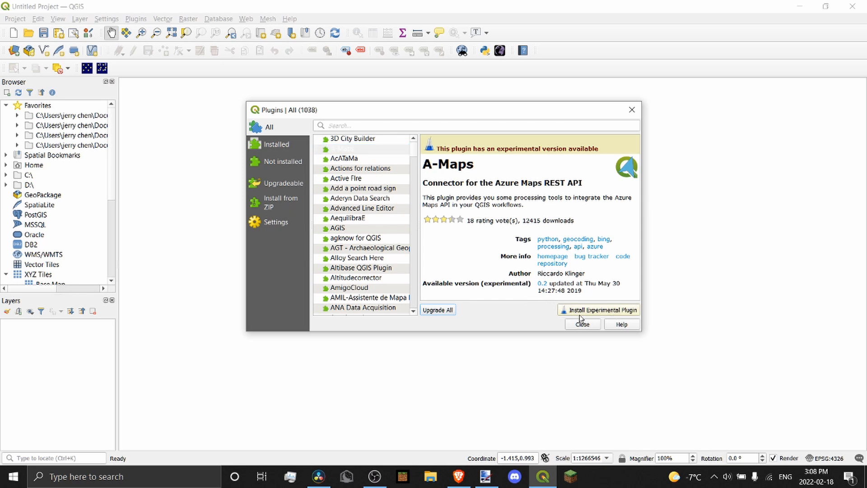
left_click(375, 159)
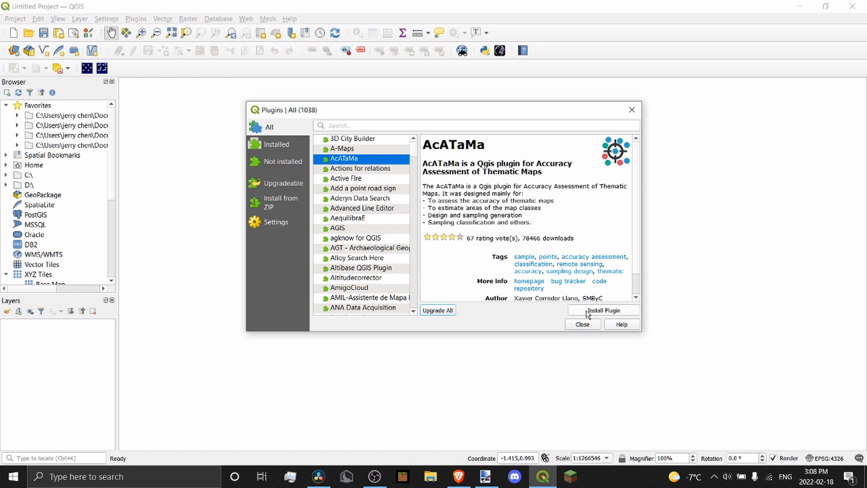
left_click(632, 110)
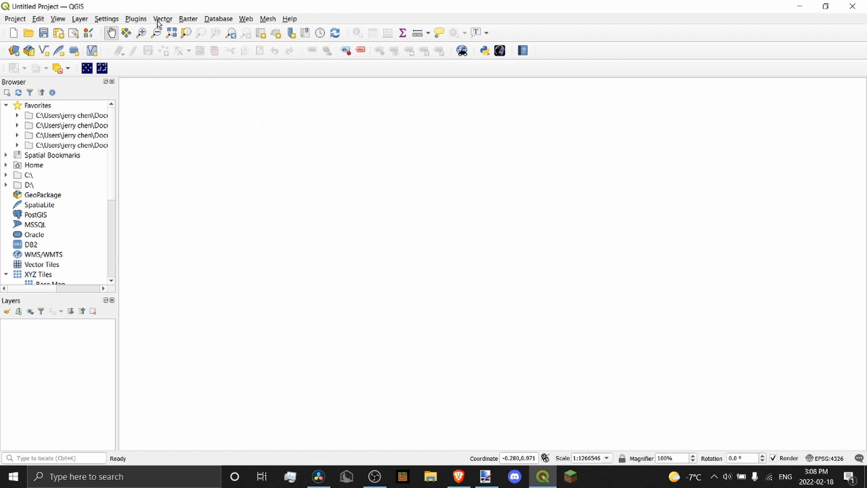
Launch the Georeferencer from the Raster menu, shift its window, then close it
left_click(188, 19)
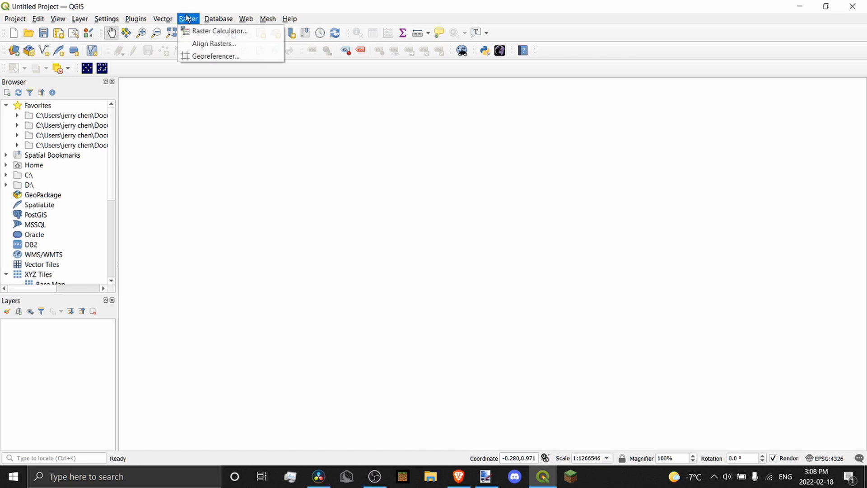
left_click(209, 56)
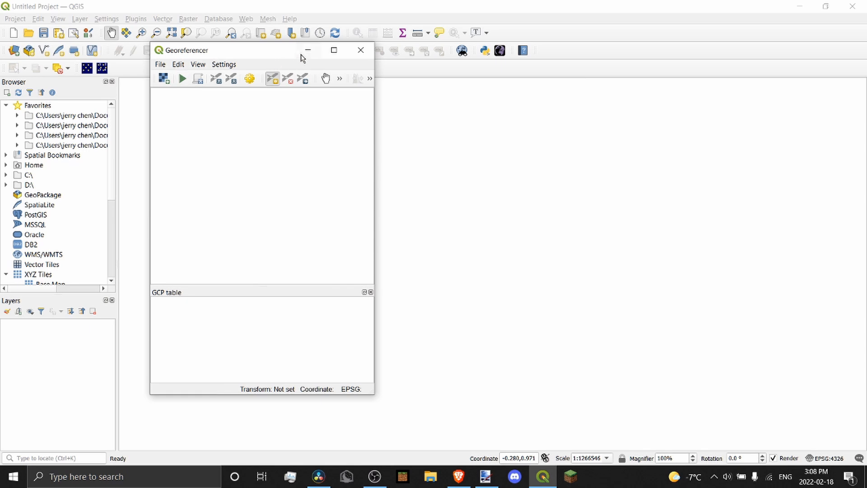
left_click_drag(220, 56, 278, 62)
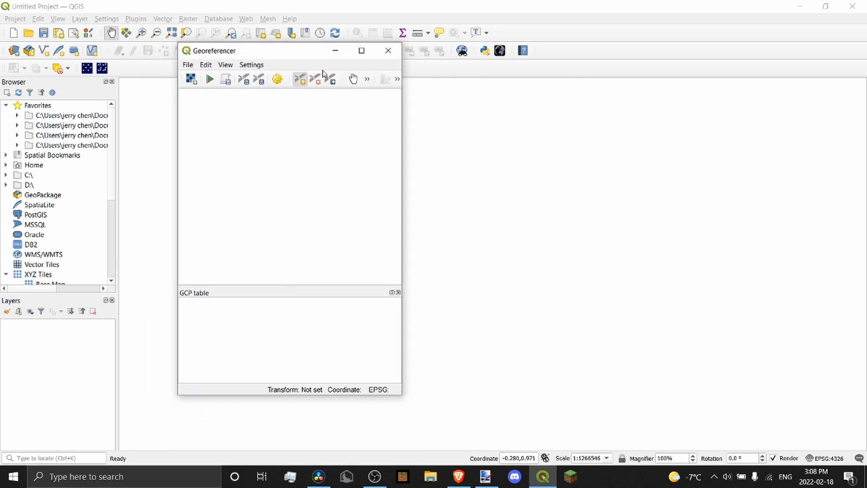
left_click(388, 50)
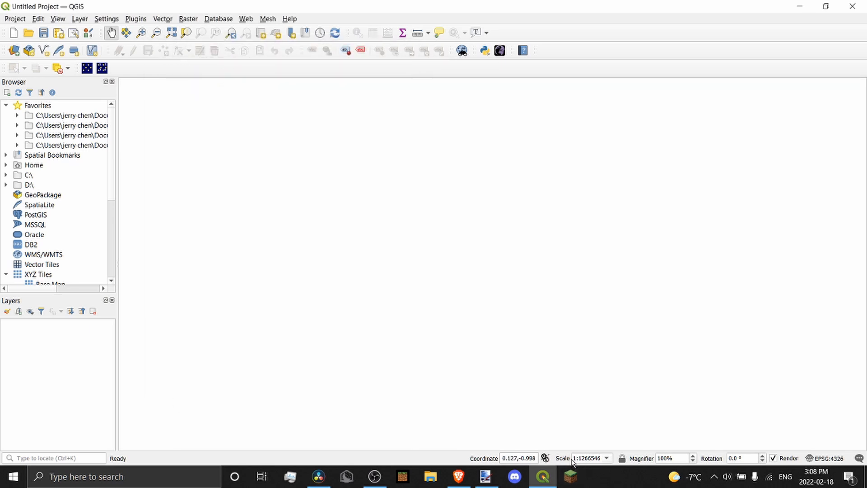
Load the World Map layer by typing 'world', frame Europe, and open the EPSG:4326 project CRS settings
left_click(502, 457)
type("world\\")
key("BackSpace")
key("BackSpace")
key("BackSpace")
key("BackSpace")
key("BackSpace")
key("BackSpace")
key("BackSpace")
key("BackSpace")
key("BackSpace")
key("BackSpace")
key("BackSpace")
key("BackSpace")
key("BackSpace")
key("BackSpace")
key("BackSpace")
key("BackSpace")
key("BackSpace")
key("BackSpace")
key("Return")
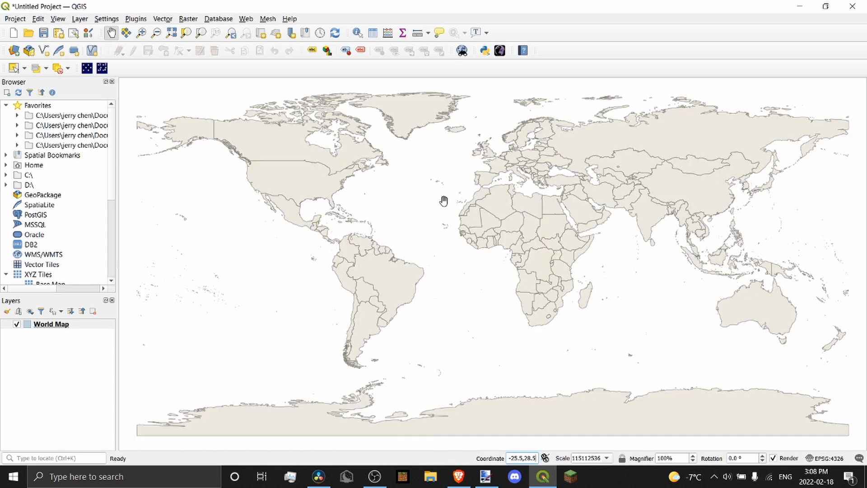
scroll(444, 201, "up", 1)
left_click_drag(526, 180, 490, 243)
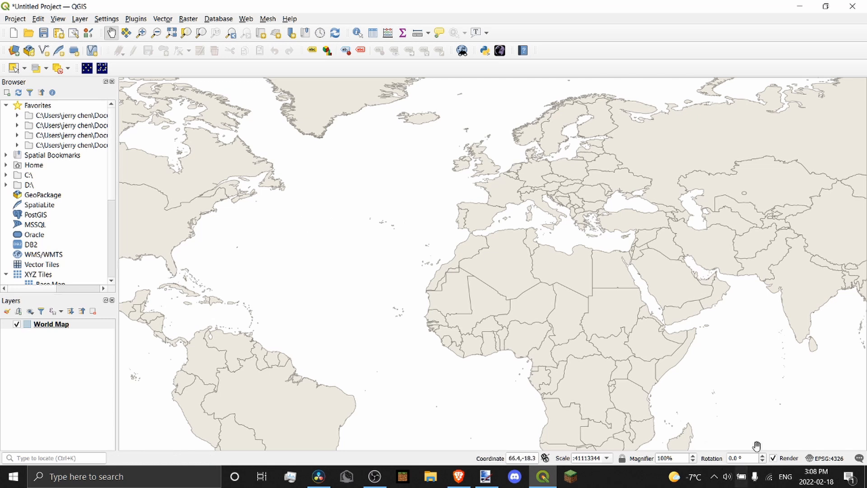
scroll(466, 253, "down", 1)
scroll(496, 225, "up", 1)
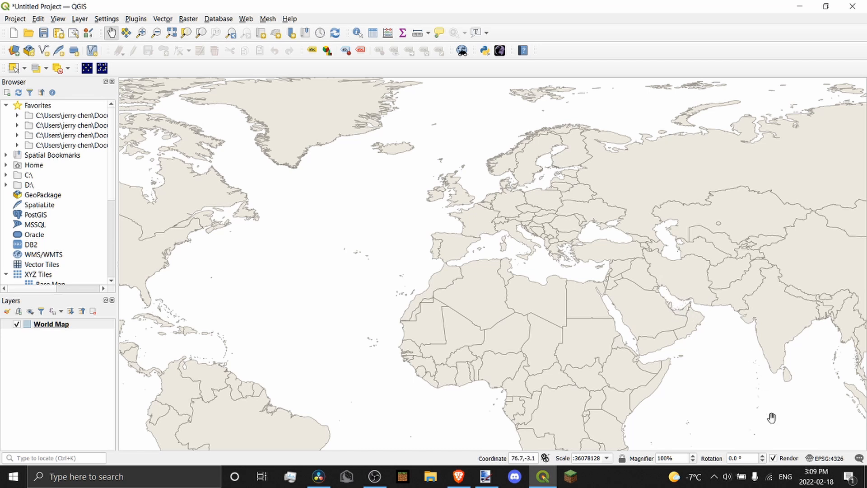
left_click(825, 458)
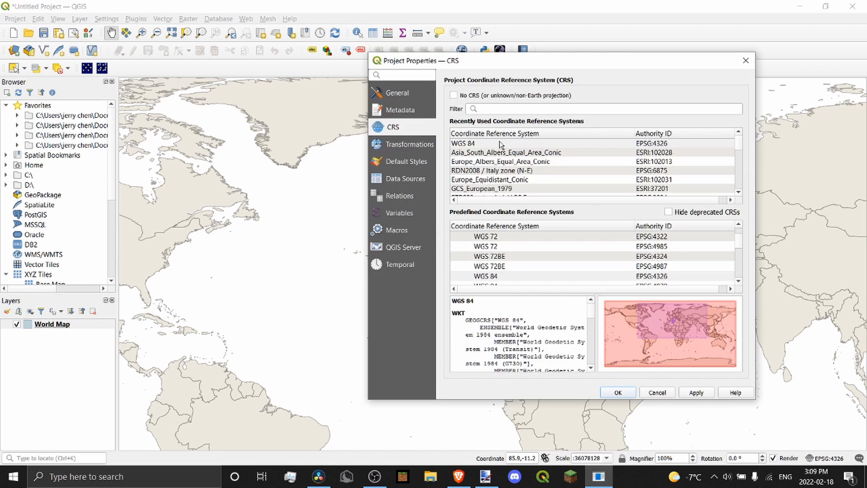
Reproject the map to Europe_Albers_Equal_Area_Conic found by filtering 'europe', accepting the datum transformation
left_click(512, 113)
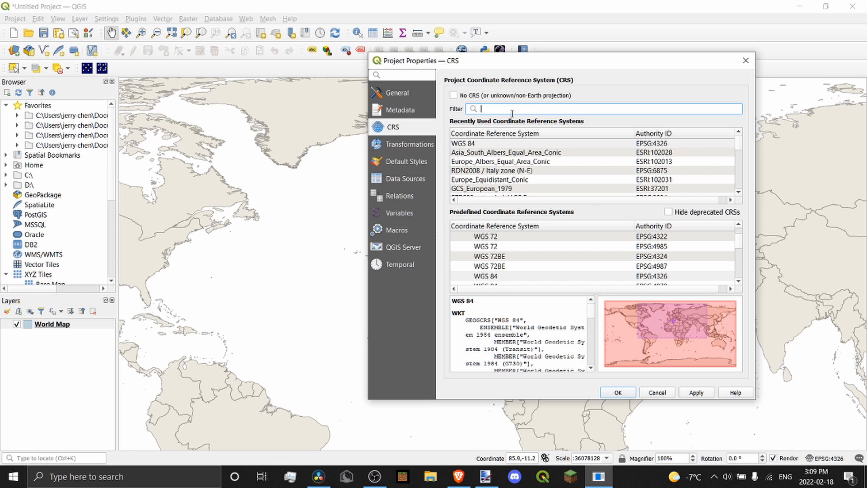
type("europe")
left_click(513, 144)
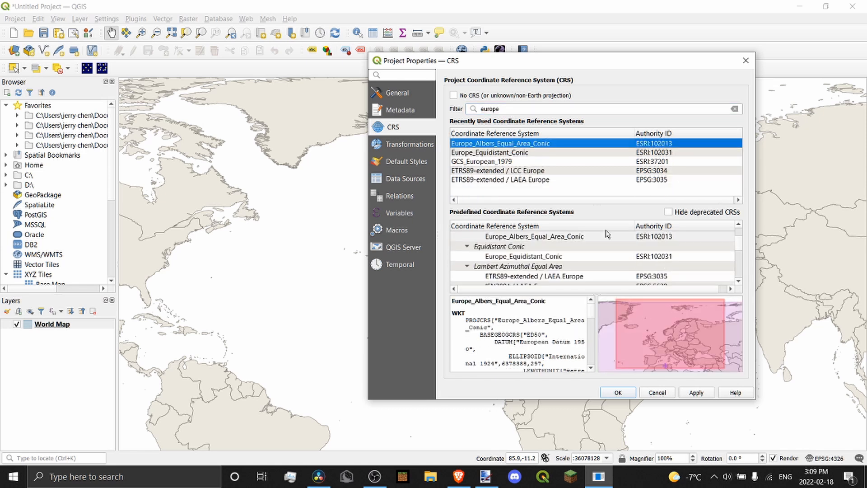
left_click(689, 393)
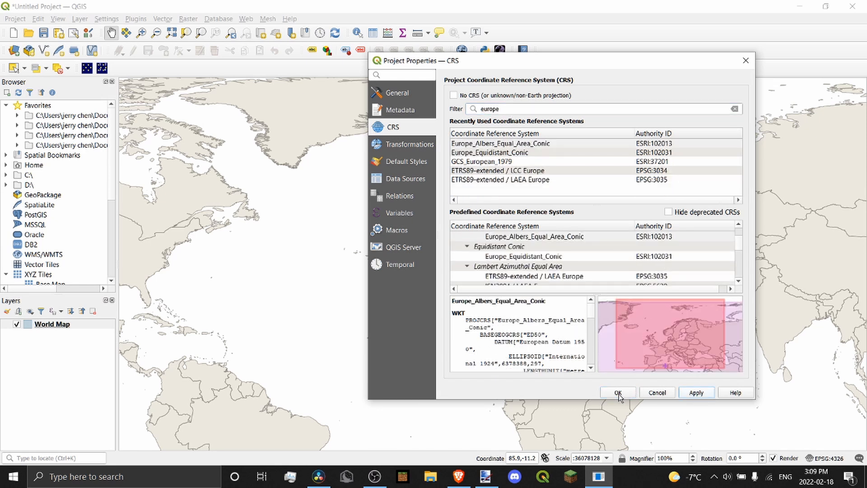
key("Return")
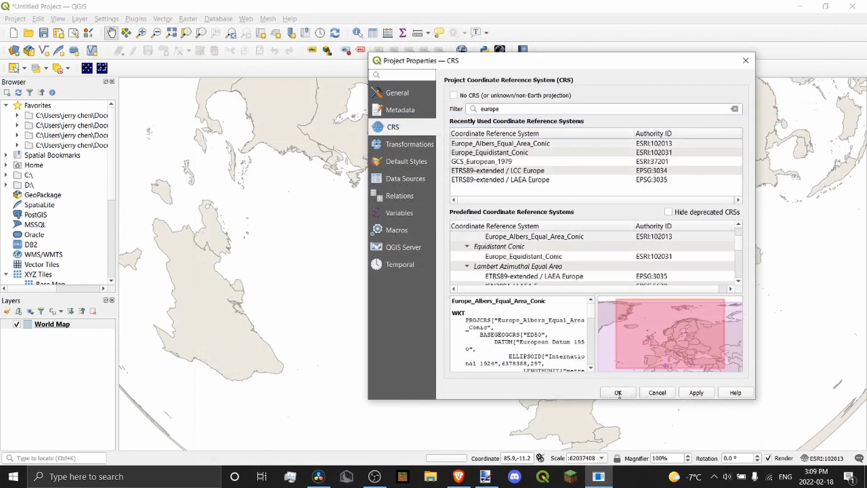
left_click(617, 392)
scroll(505, 277, "up", 1)
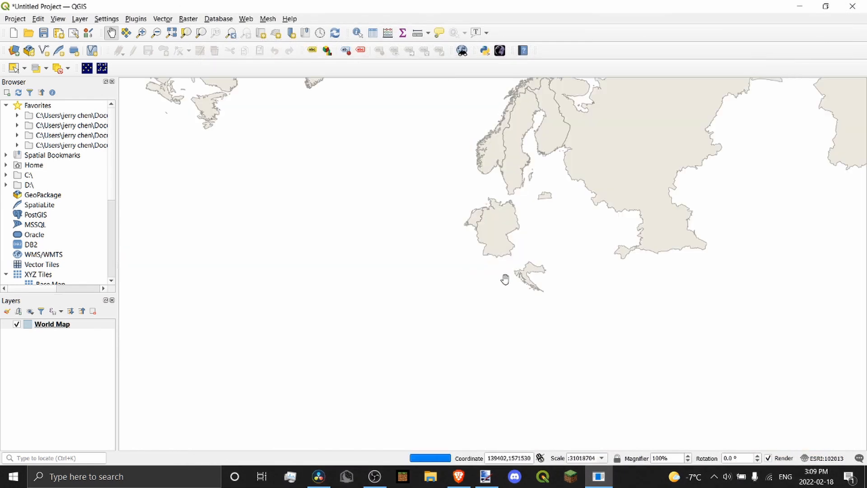
Switch the project back to WGS 84 (EPSG:4326) via the '84' filter and recentre on Europe
left_click(810, 457)
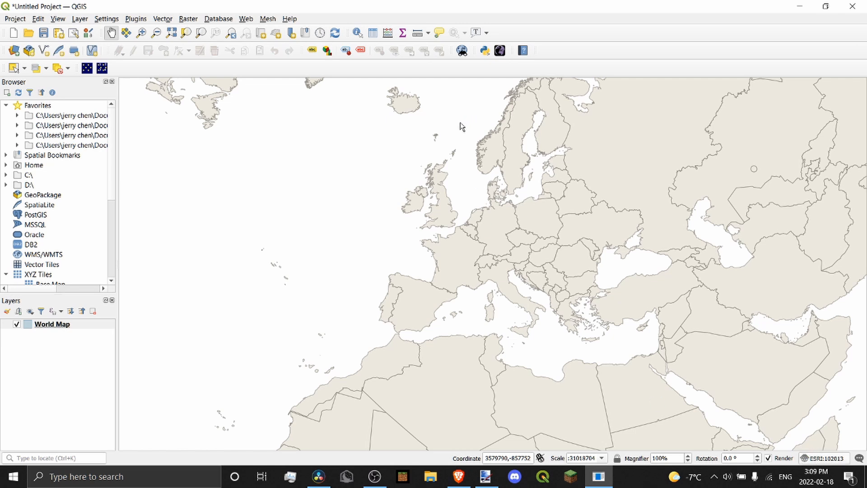
left_click(494, 109)
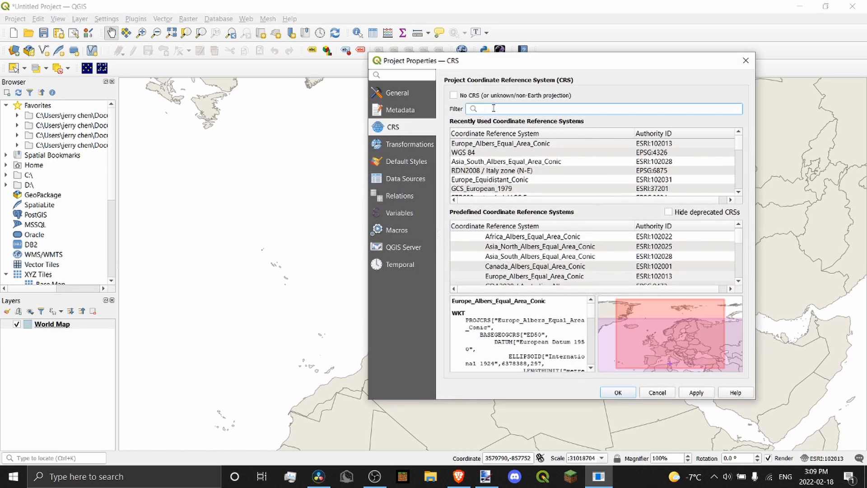
type("84")
left_click(503, 144)
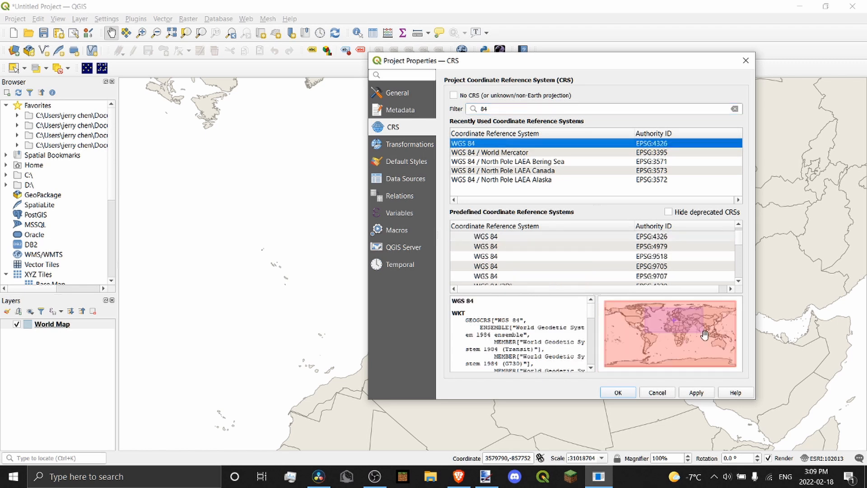
left_click(619, 392)
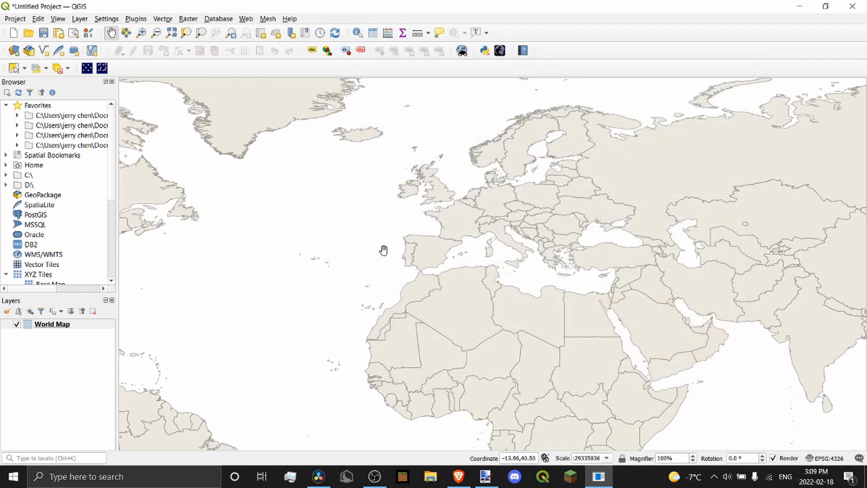
scroll(406, 261, "down", 2)
left_click_drag(406, 261, 451, 206)
scroll(451, 206, "up", 1)
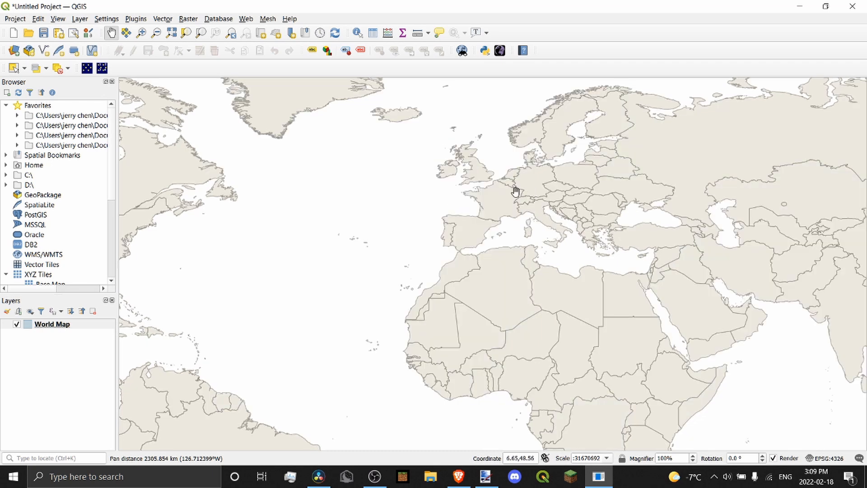
Launch Raster > Georeferencer and open example.png from the Downloads folder as the raster
left_click(187, 19)
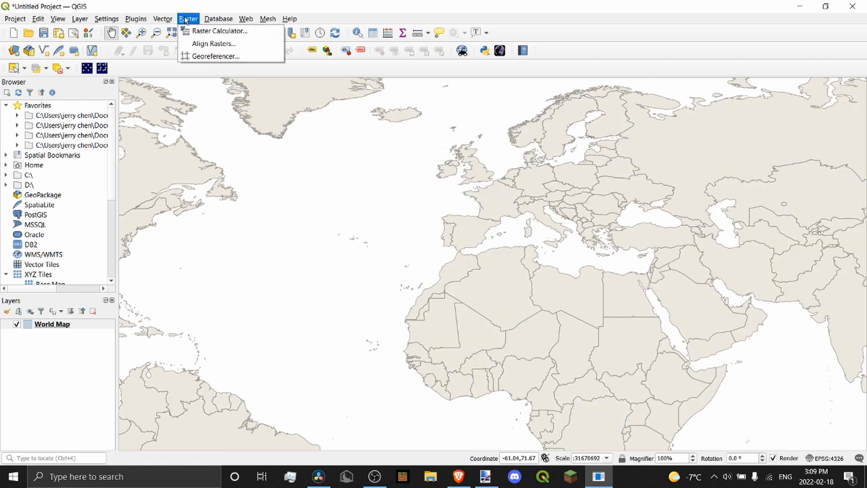
left_click(203, 59)
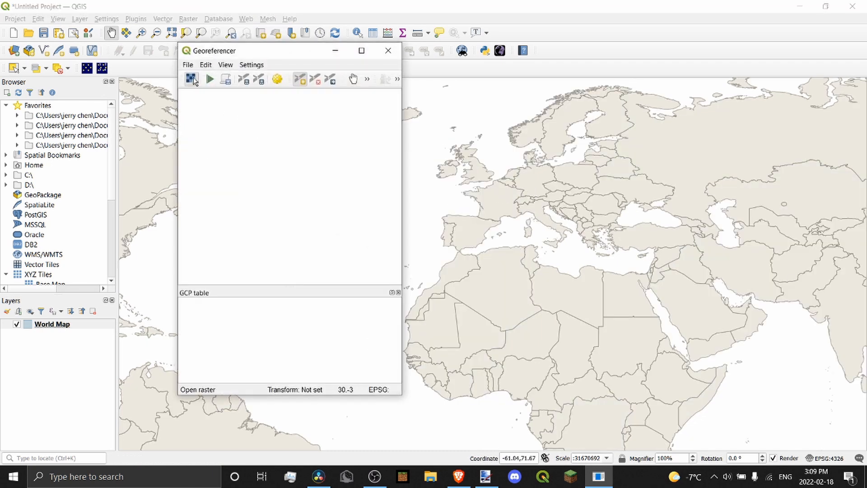
left_click(192, 79)
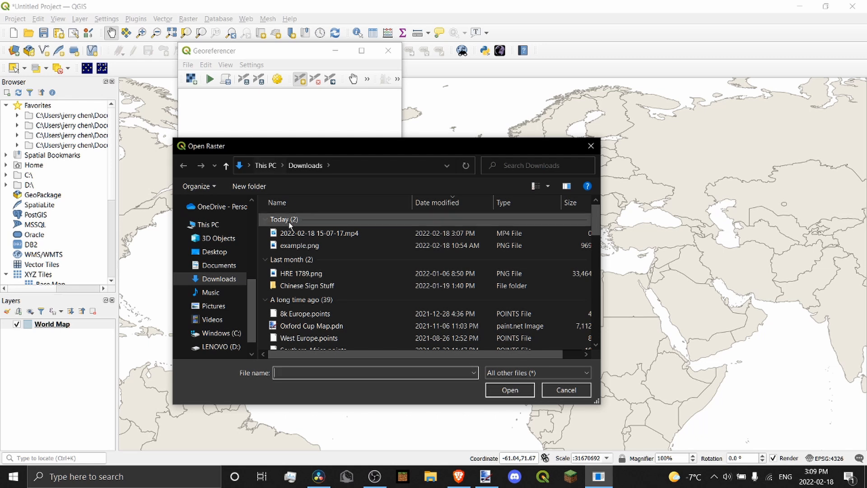
left_click(300, 246)
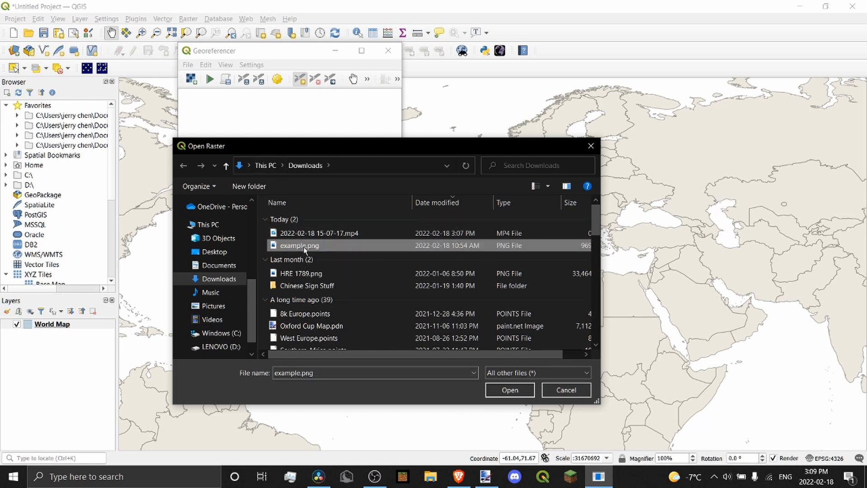
double_click(304, 246)
Zoom the main map in and pan it to centre on France
scroll(296, 162, "down", 1)
scroll(278, 141, "up", 1)
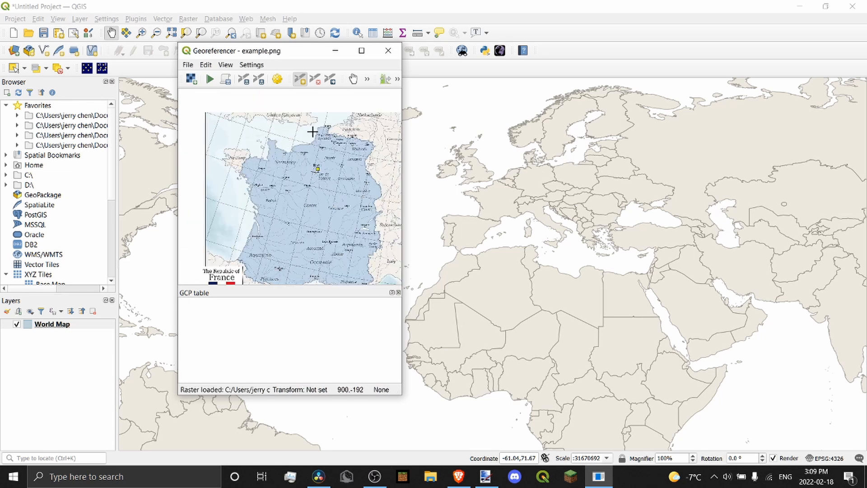
scroll(315, 132, "up", 1)
scroll(318, 126, "down", 2)
scroll(309, 156, "up", 1)
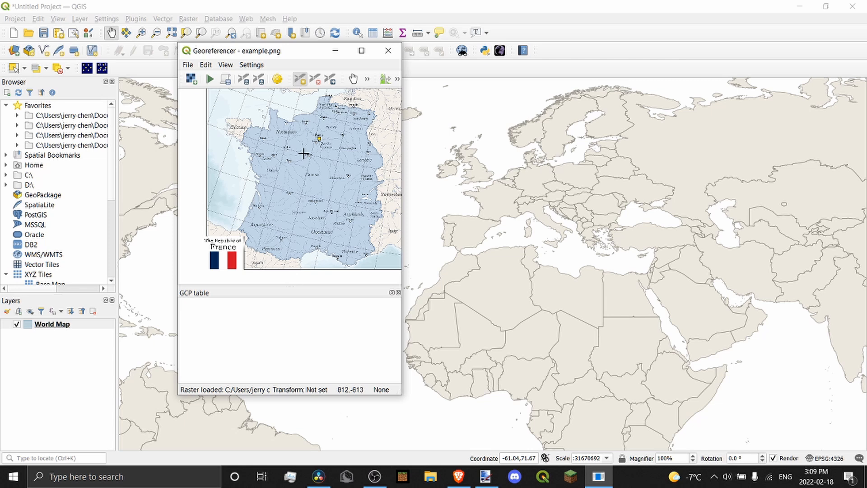
scroll(495, 185, "up", 1)
scroll(495, 185, "up", 1)
left_click_drag(474, 180, 565, 183)
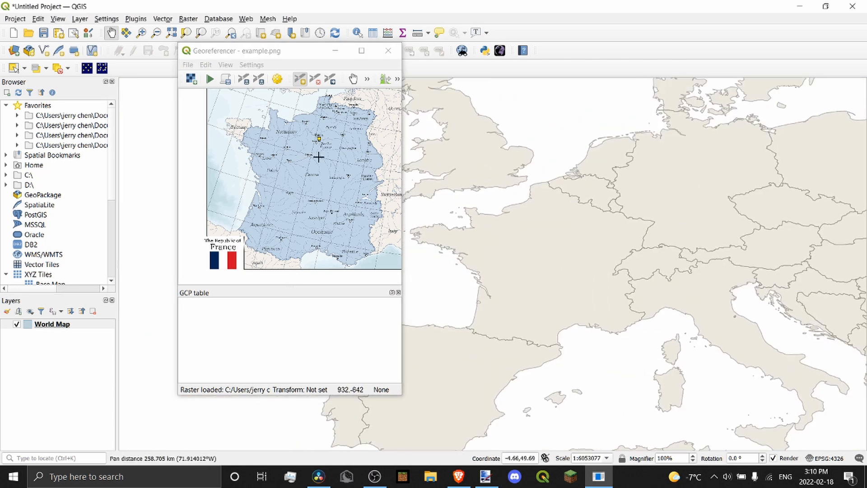
Zoom in and out around the scanned France map in the Georeferencer to inspect its regions
scroll(319, 157, "up", 6)
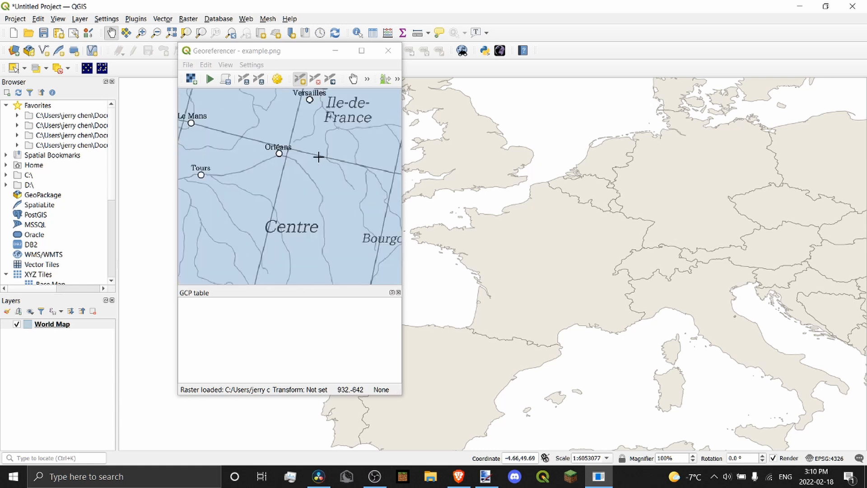
scroll(303, 170, "down", 6)
scroll(304, 170, "up", 5)
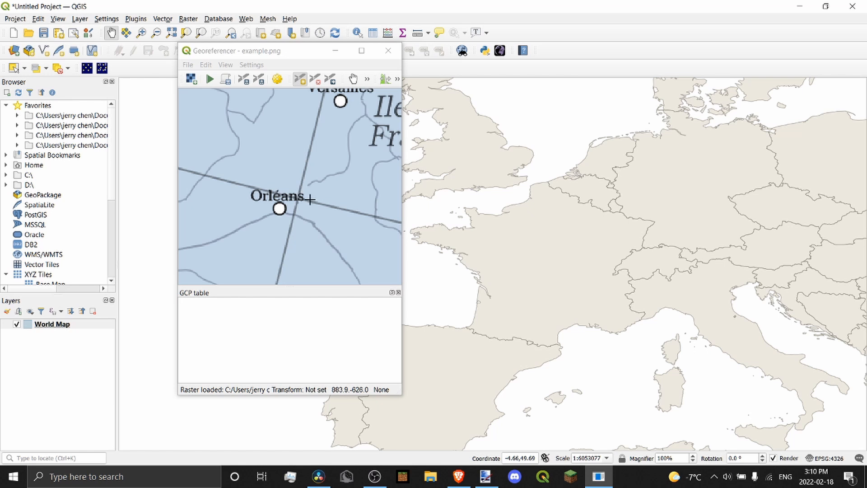
scroll(310, 199, "down", 5)
scroll(287, 159, "up", 4)
scroll(257, 161, "down", 2)
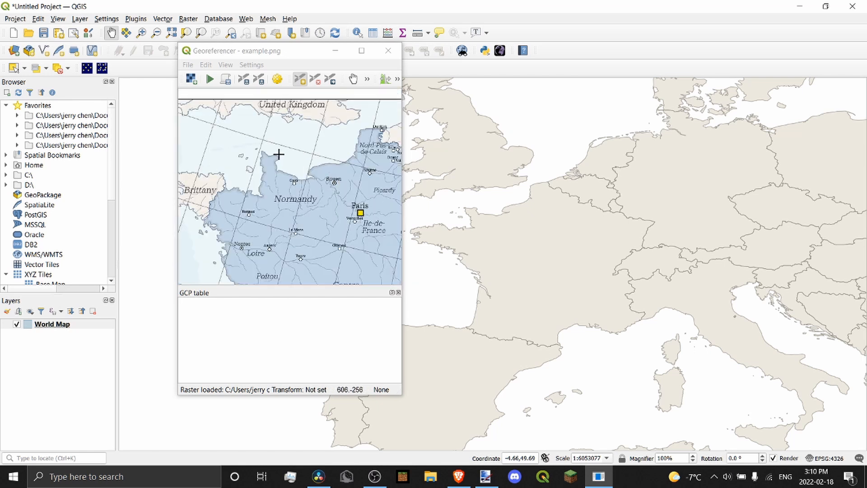
scroll(291, 158, "down", 4)
scroll(317, 211, "up", 5)
scroll(272, 208, "down", 4)
scroll(289, 198, "up", 5)
scroll(294, 208, "down", 5)
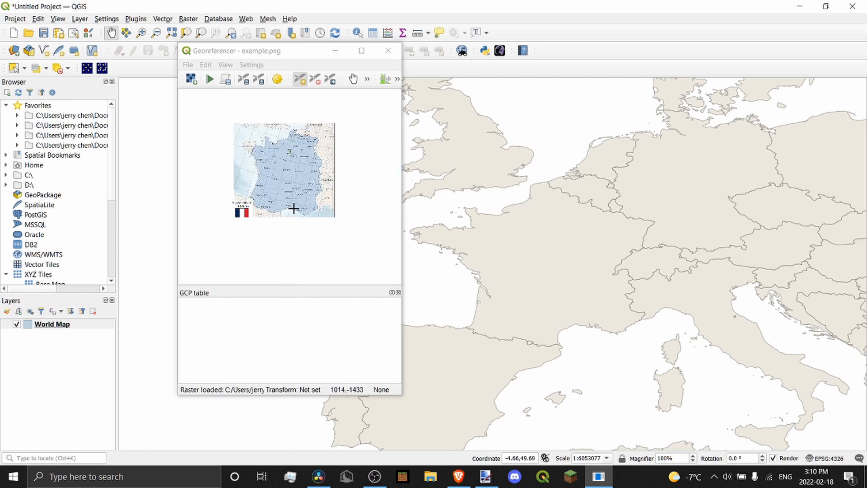
scroll(289, 131, "up", 5)
scroll(281, 153, "down", 3)
scroll(354, 155, "up", 3)
scroll(343, 174, "down", 5)
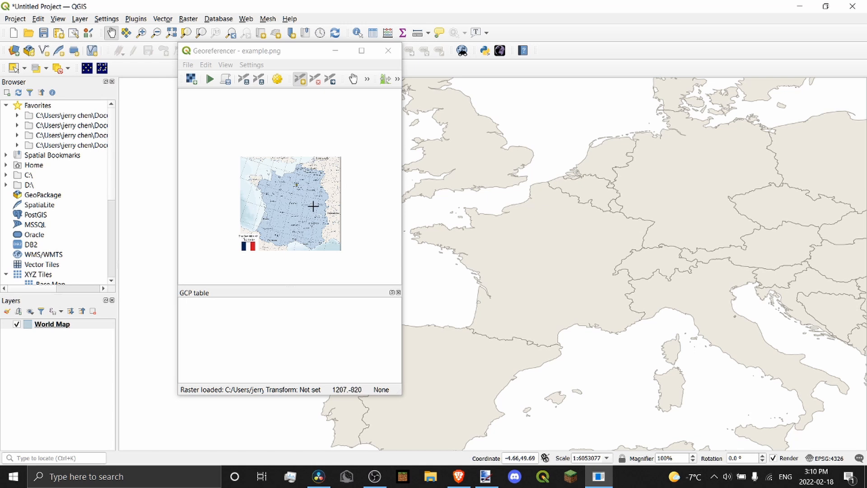
scroll(296, 224, "up", 3)
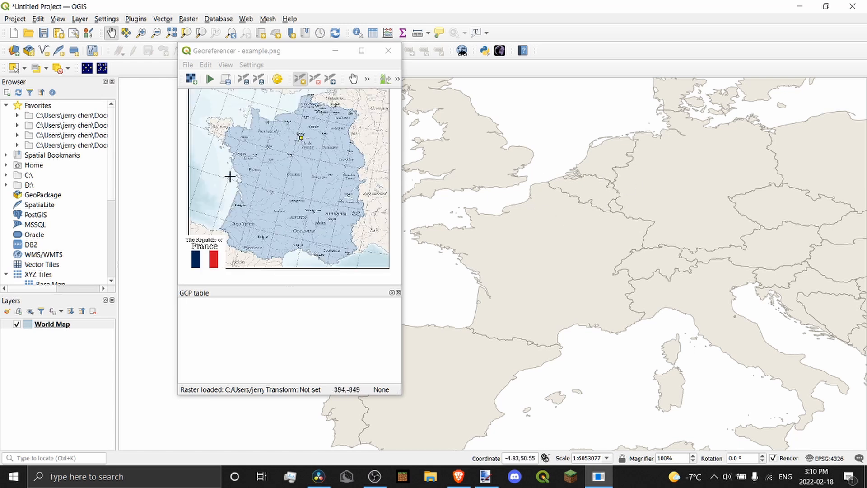
scroll(223, 130, "up", 5)
scroll(248, 144, "down", 4)
scroll(249, 144, "up", 2)
scroll(275, 151, "down", 3)
scroll(309, 172, "up", 4)
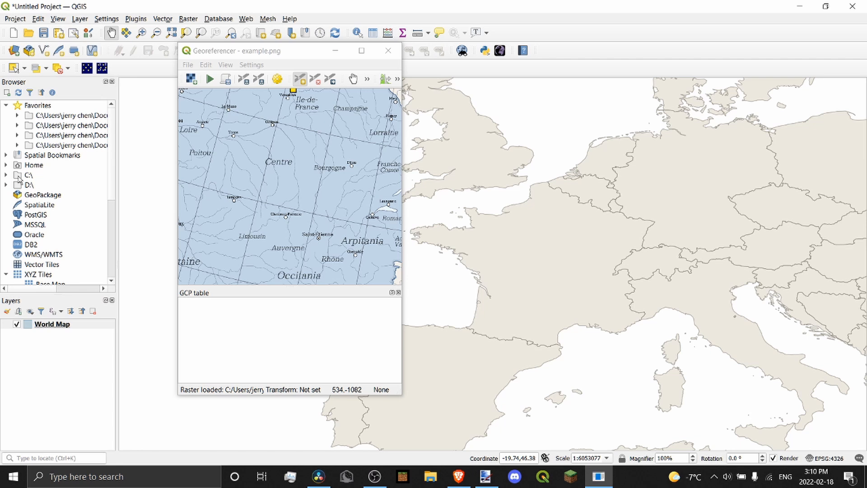
Add Rivers.shp from the Browser's Favorites folder and frame France on the main map
left_click(18, 117)
double_click(28, 116)
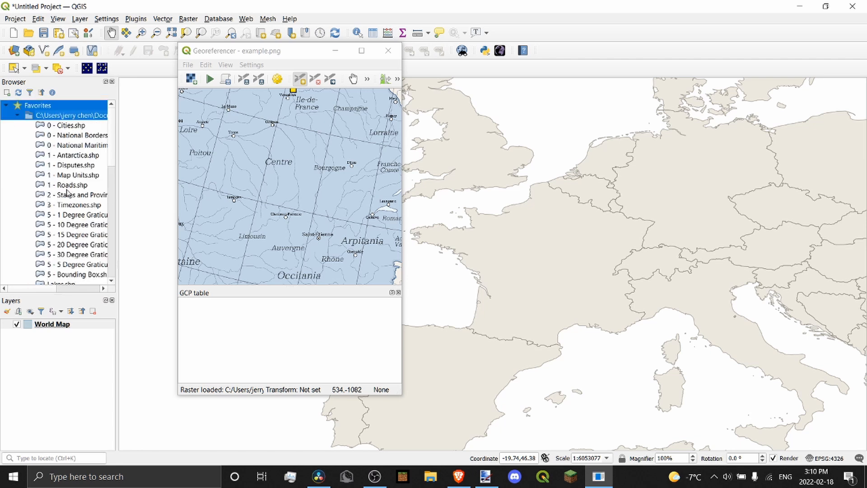
scroll(67, 195, "down", 6)
scroll(67, 199, "up", 2)
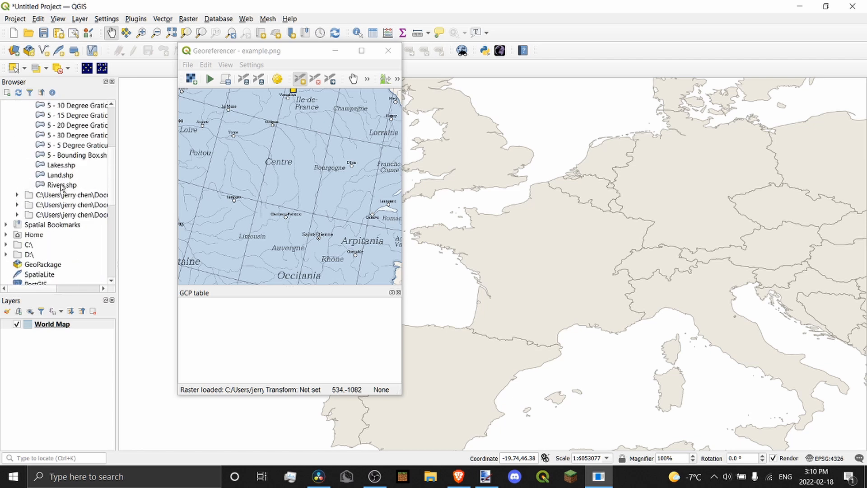
double_click(62, 185)
scroll(552, 258, "up", 1)
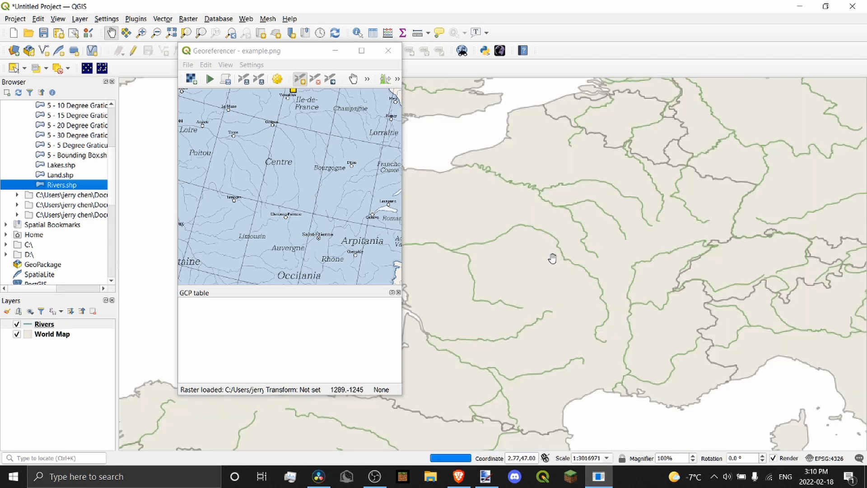
scroll(280, 144, "down", 2)
scroll(261, 154, "up", 2)
scroll(266, 152, "up", 2)
scroll(302, 156, "down", 2)
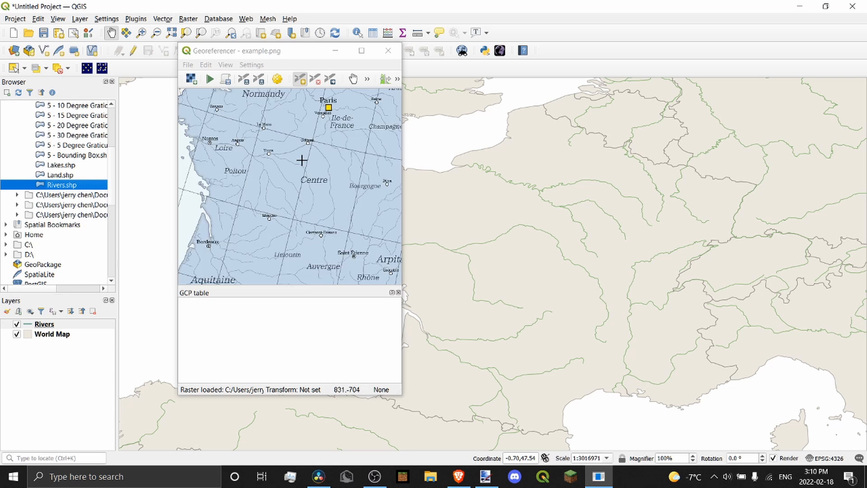
scroll(301, 160, "down", 3)
left_click_drag(516, 199, 406, 193)
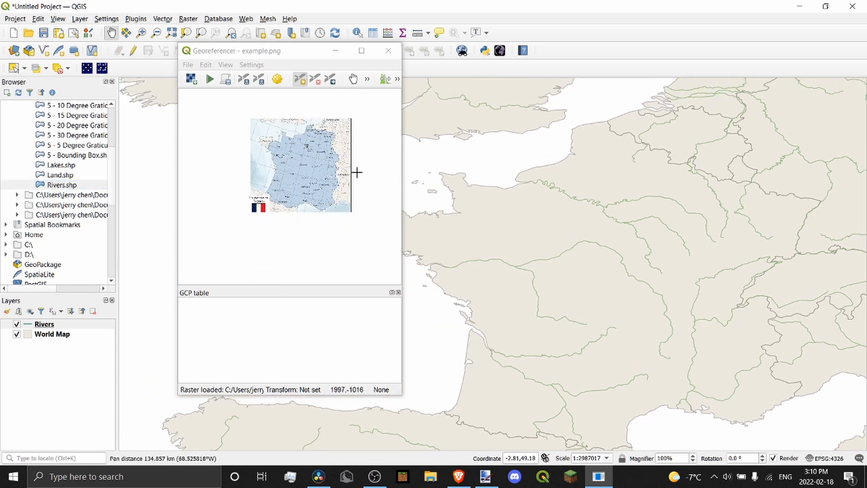
scroll(316, 167, "up", 3)
scroll(294, 142, "down", 2)
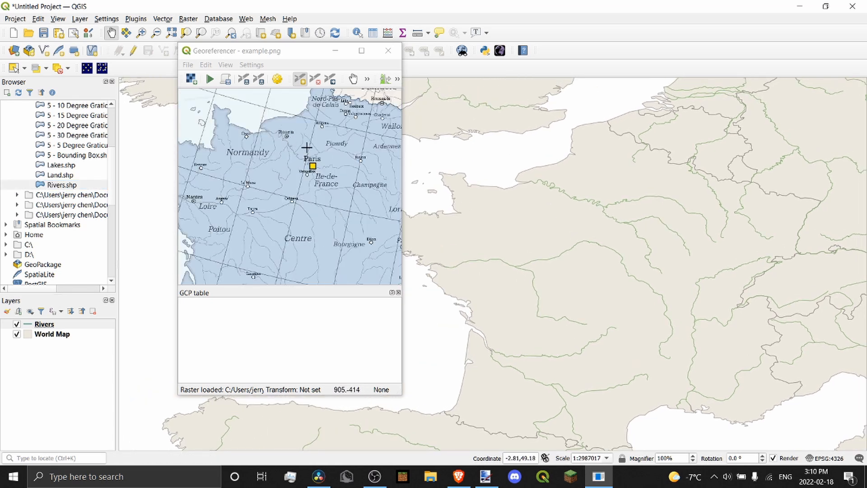
scroll(294, 142, "up", 2)
scroll(291, 151, "down", 4)
scroll(60, 190, "up", 4)
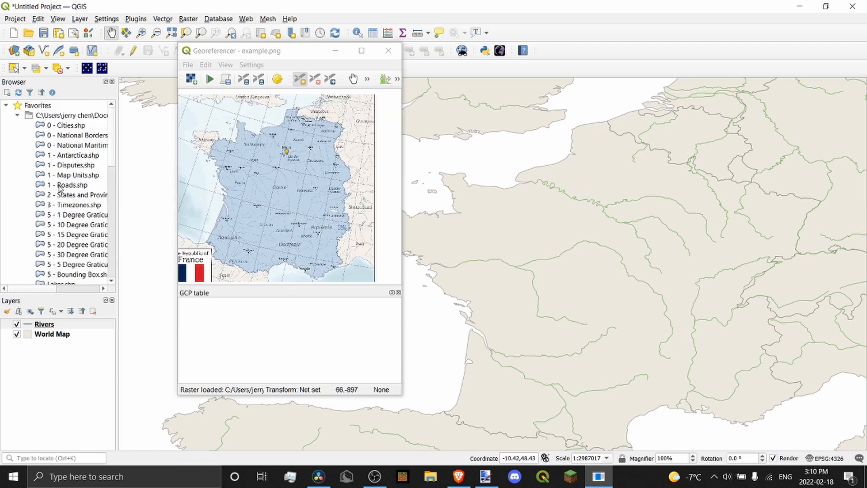
Add 0 - Cities.shp and label each city by its NAME field using Single Labels
double_click(72, 126)
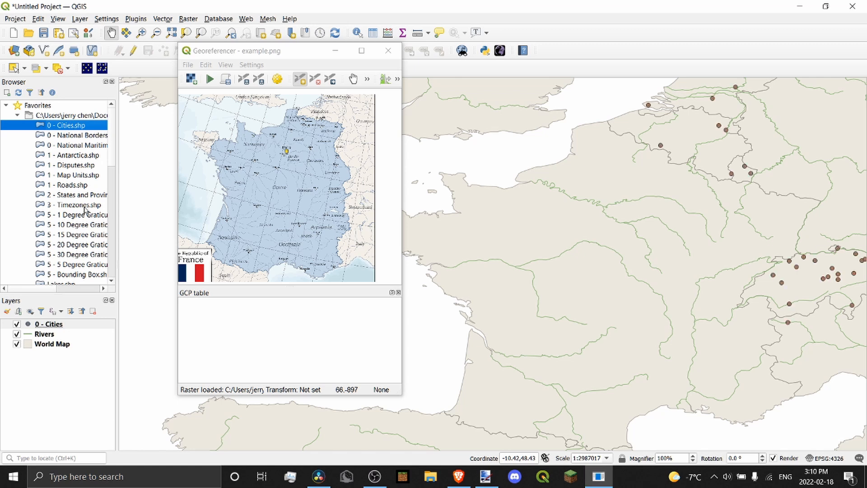
left_click(63, 322)
right_click(63, 322)
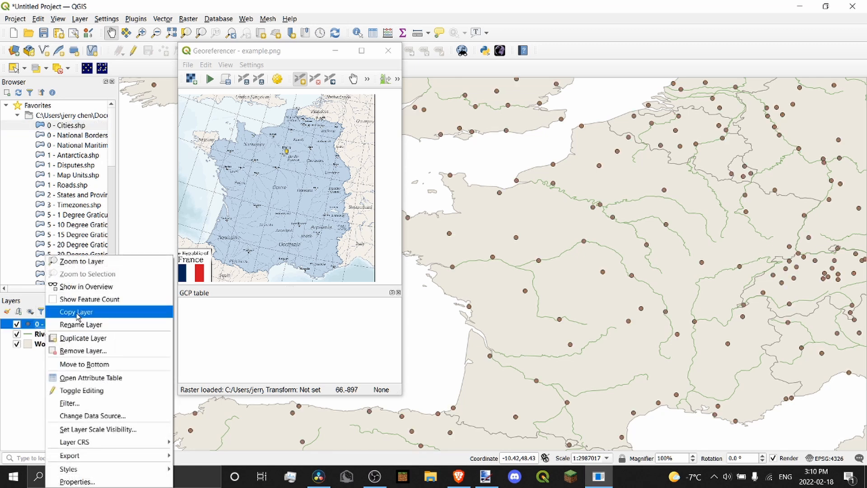
left_click(76, 481)
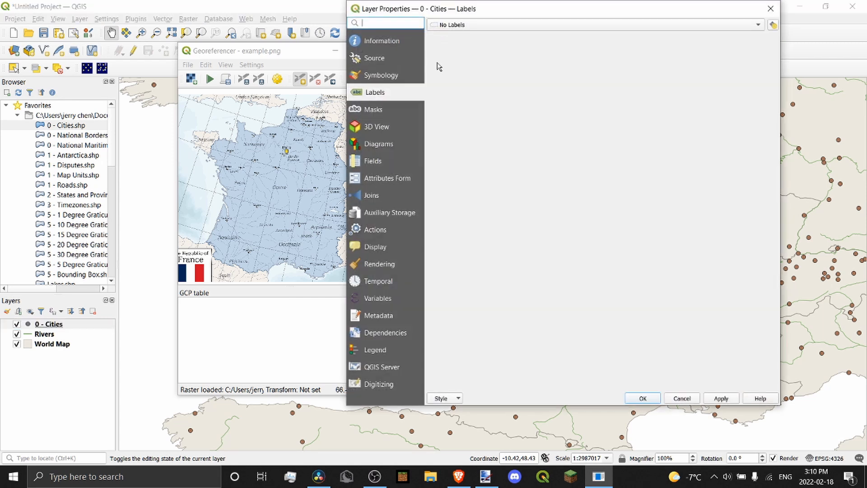
left_click(467, 26)
left_click(469, 36)
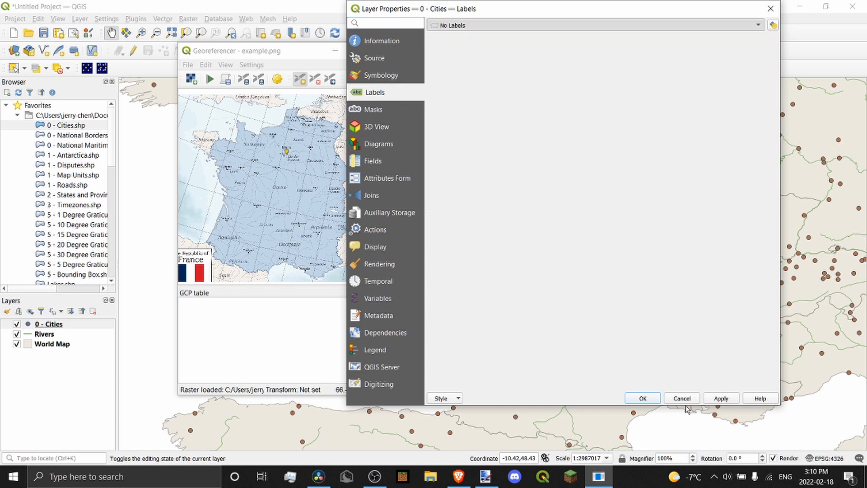
left_click(720, 398)
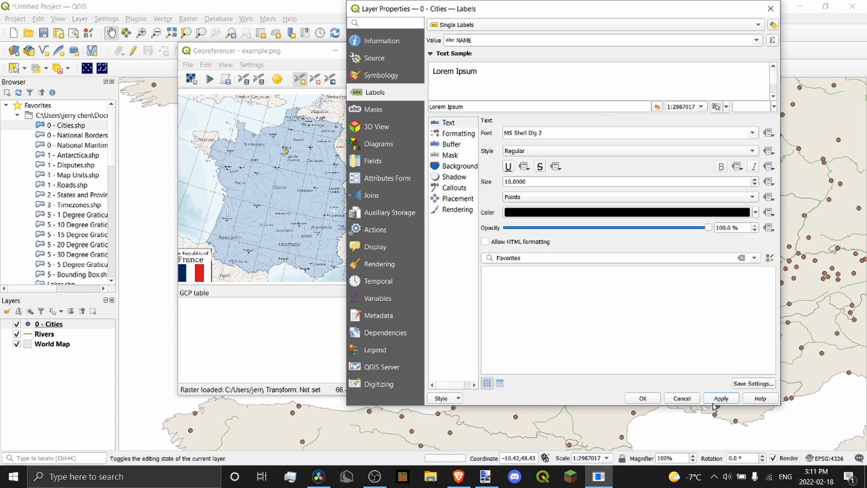
left_click(643, 398)
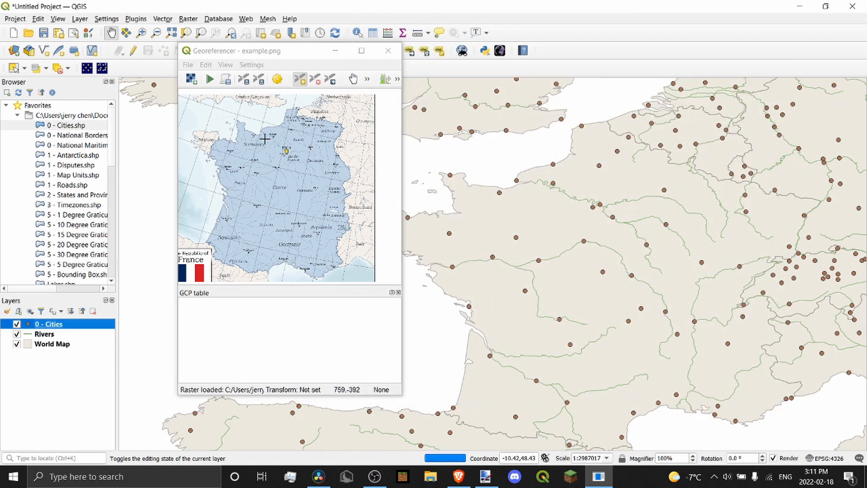
scroll(267, 137, "up", 3)
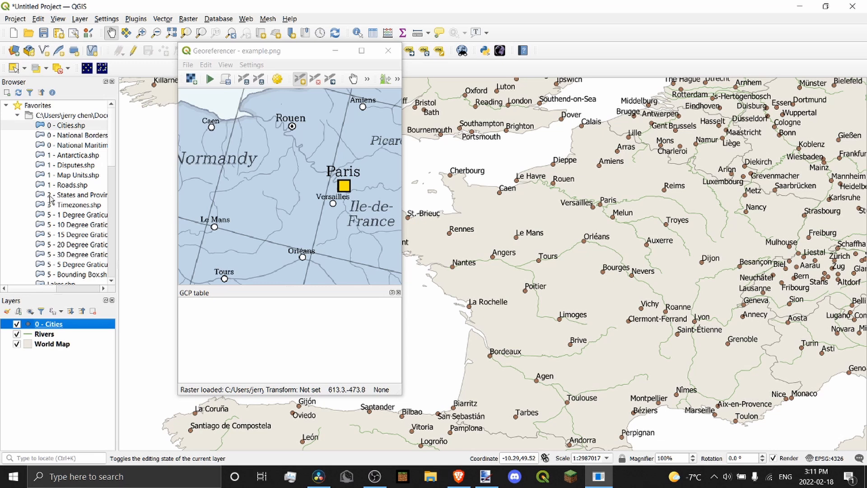
scroll(55, 199, "down", 1)
Add the 5 - 1 Degree Graticules layer to the main map
double_click(72, 185)
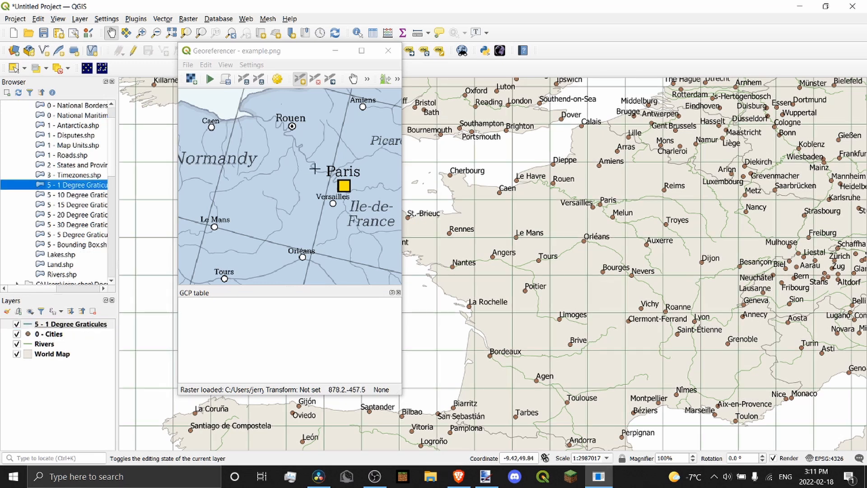
scroll(322, 162, "down", 5)
scroll(321, 157, "up", 5)
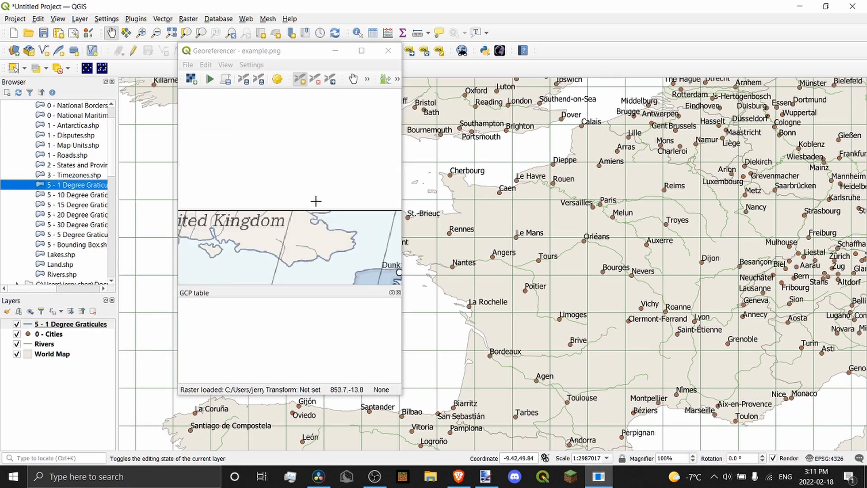
scroll(315, 201, "down", 2)
scroll(298, 197, "up", 5)
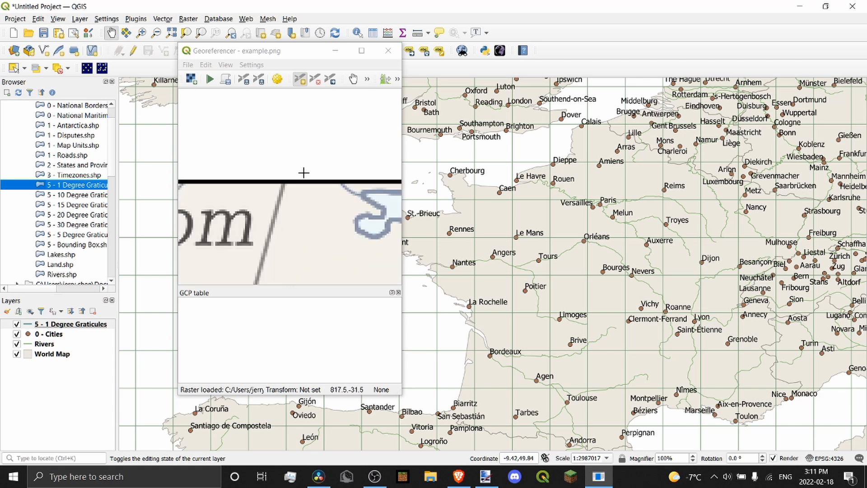
scroll(301, 170, "down", 5)
scroll(283, 169, "up", 3)
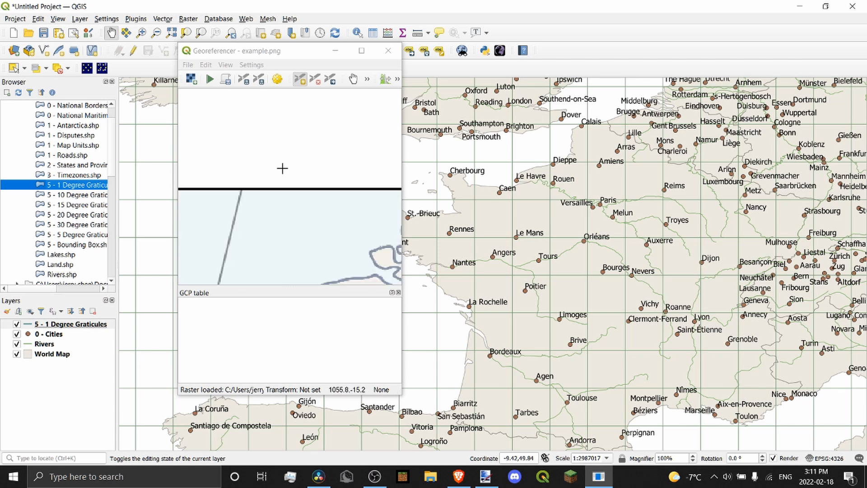
scroll(239, 166, "down", 3)
scroll(304, 178, "up", 3)
scroll(306, 156, "down", 6)
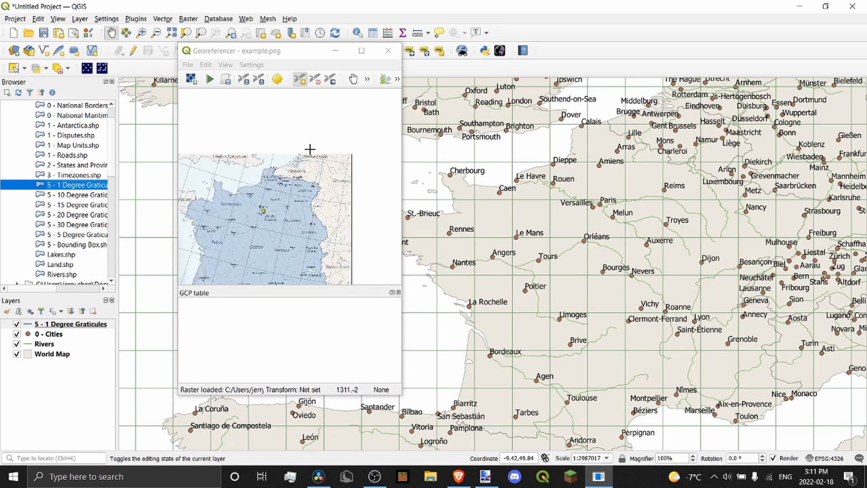
scroll(297, 163, "up", 6)
scroll(367, 186, "down", 2)
scroll(501, 185, "up", 1)
Bring Brittany, southern England and northwestern France into view on the reference map
left_click_drag(480, 281, 709, 198)
scroll(262, 183, "down", 3)
scroll(218, 113, "up", 5)
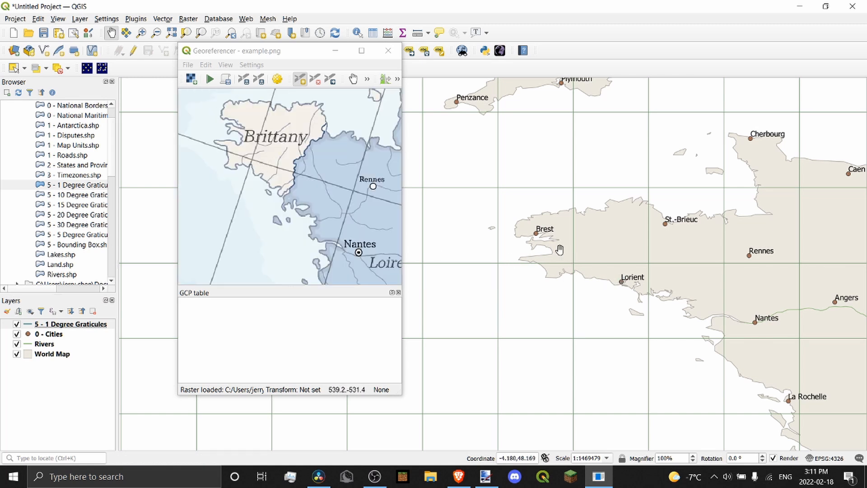
left_click_drag(573, 263, 577, 291)
scroll(289, 162, "down", 3)
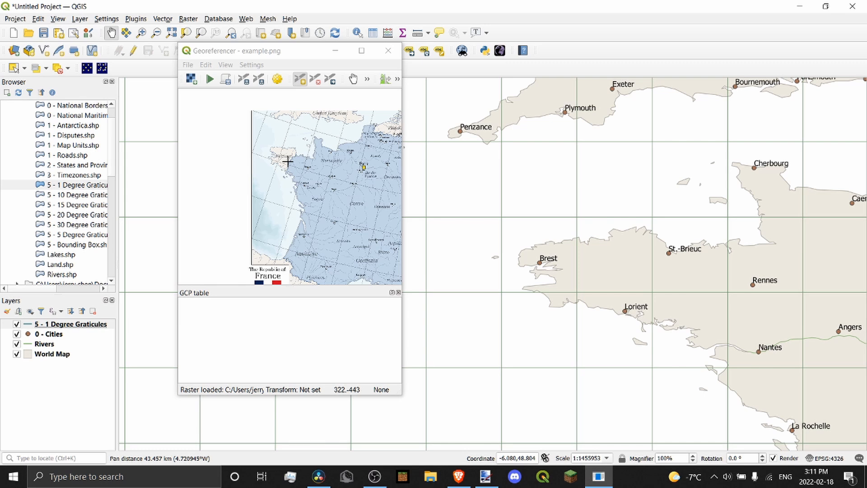
scroll(294, 123, "up", 2)
scroll(293, 123, "up", 2)
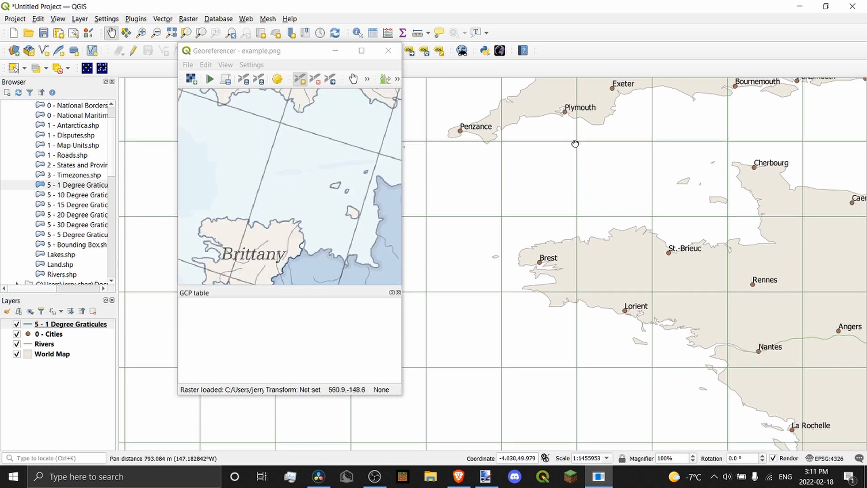
left_click_drag(574, 143, 496, 153)
left_click_drag(645, 153, 581, 143)
scroll(95, 199, "down", 2)
scroll(251, 178, "down", 3)
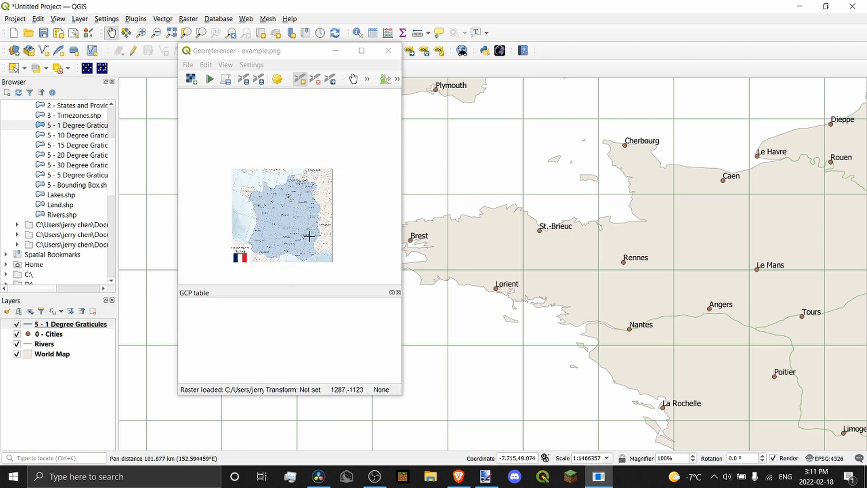
scroll(305, 241, "up", 4)
scroll(556, 172, "down", 4)
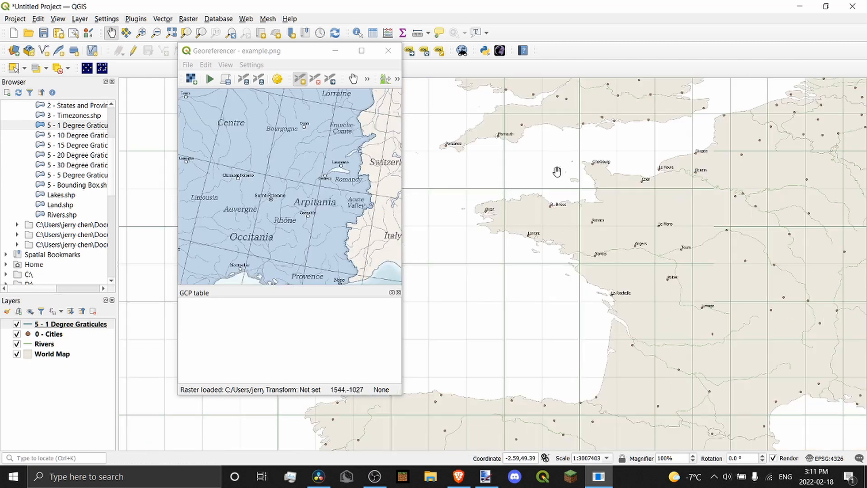
scroll(559, 167, "up", 4)
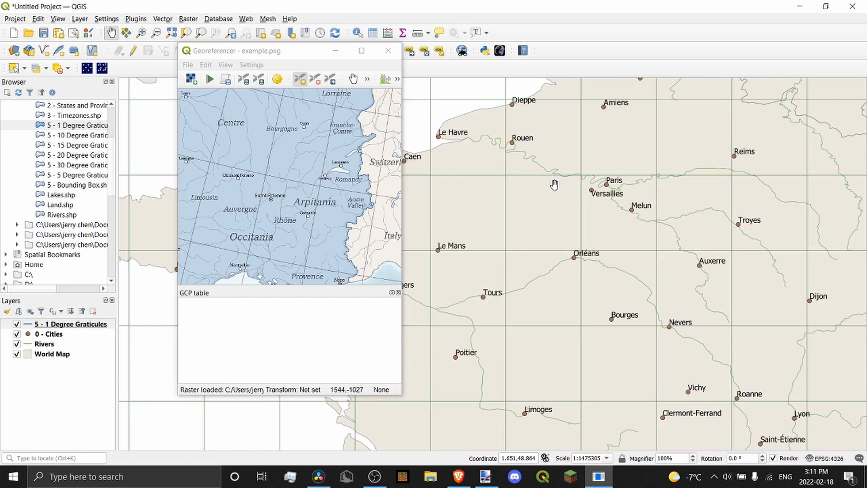
scroll(323, 161, "down", 3)
scroll(316, 144, "up", 4)
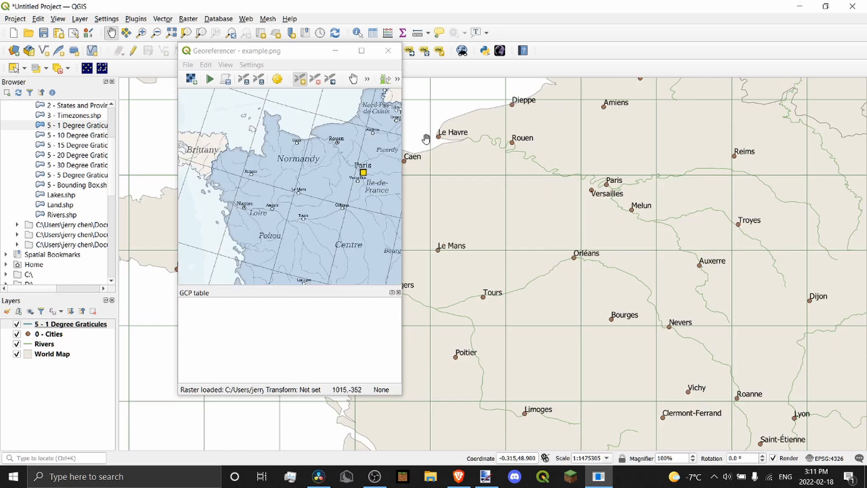
scroll(619, 189, "down", 2)
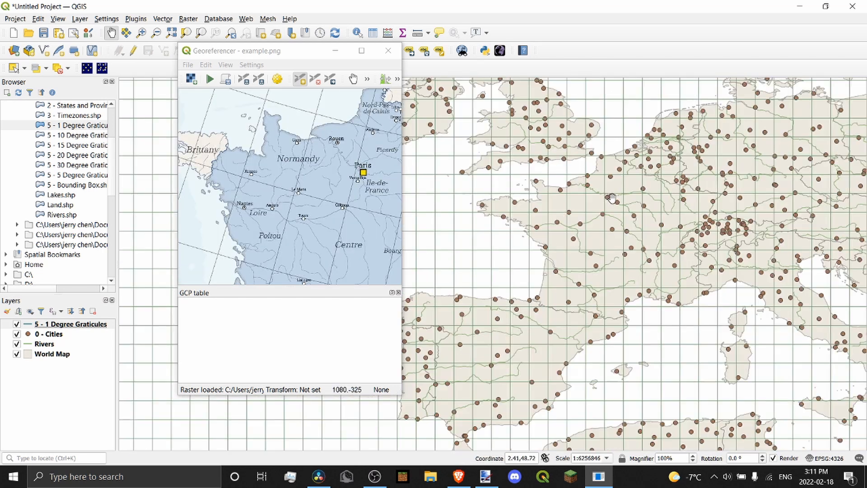
scroll(264, 113, "up", 4)
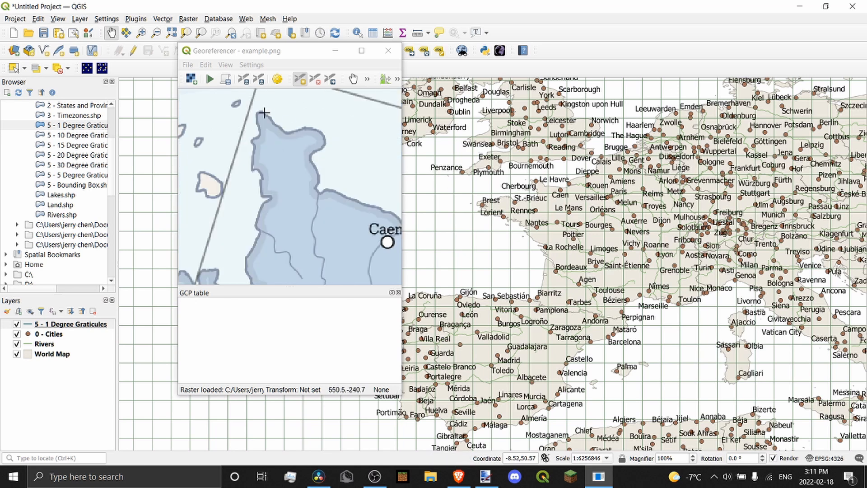
scroll(547, 174, "up", 1)
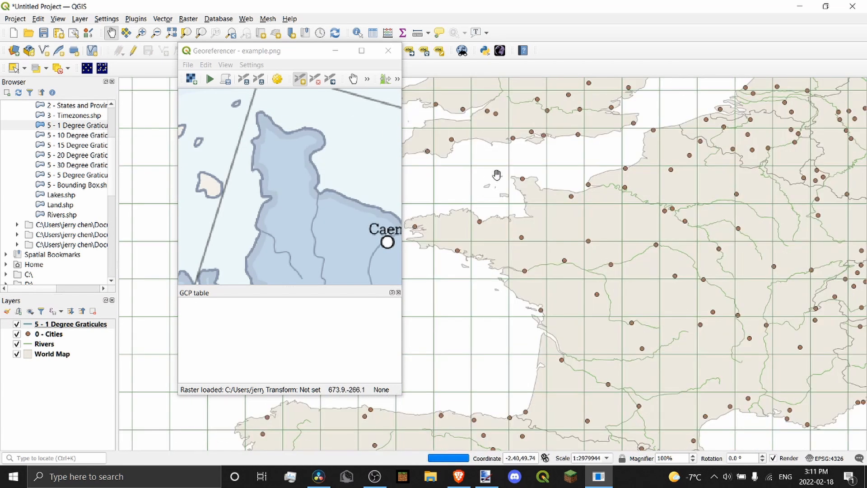
Center the reference map on northern France and the Cotentin coast, then hide the graticules
left_click_drag(507, 235, 591, 133)
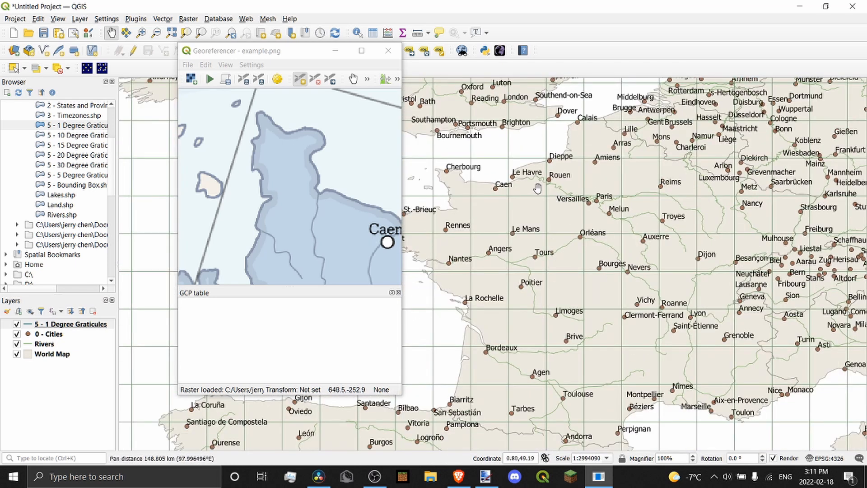
scroll(310, 145, "down", 4)
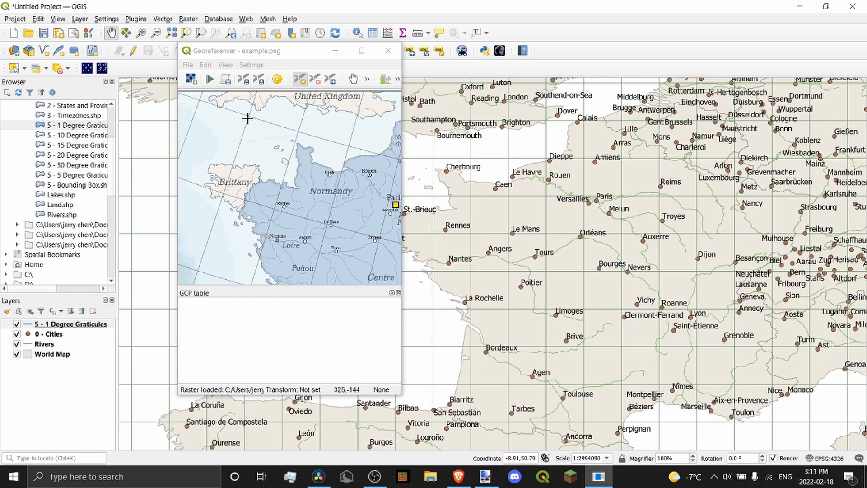
scroll(246, 118, "down", 3)
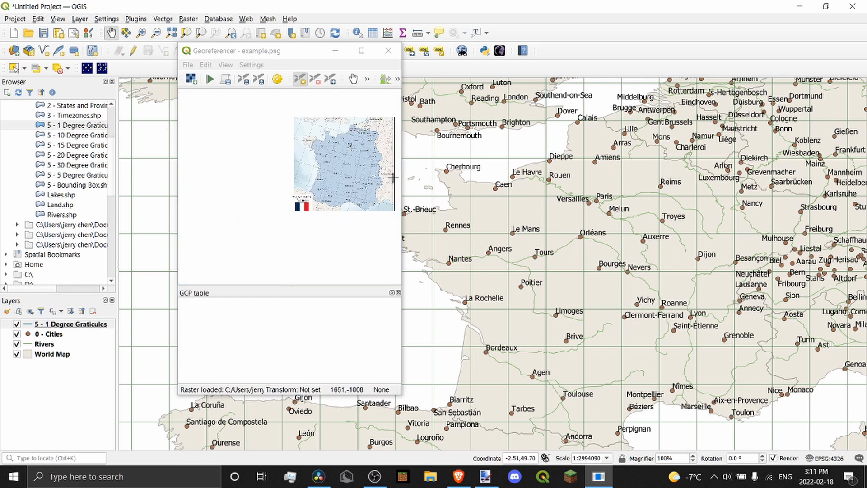
scroll(328, 124, "up", 4)
scroll(328, 154, "up", 3)
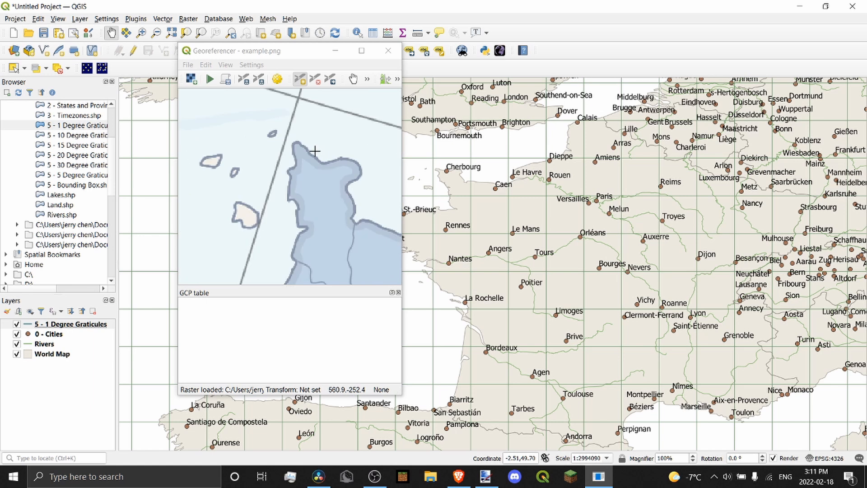
scroll(472, 166, "up", 4)
left_click_drag(471, 165, 547, 170)
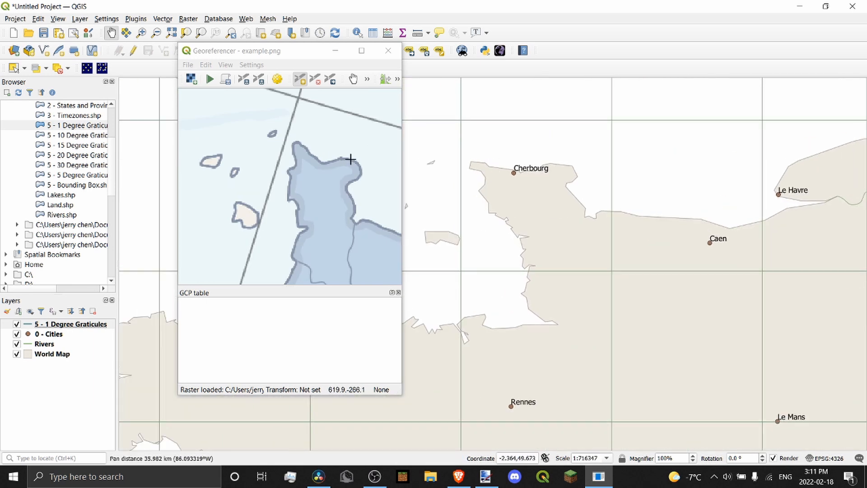
scroll(317, 131, "down", 3)
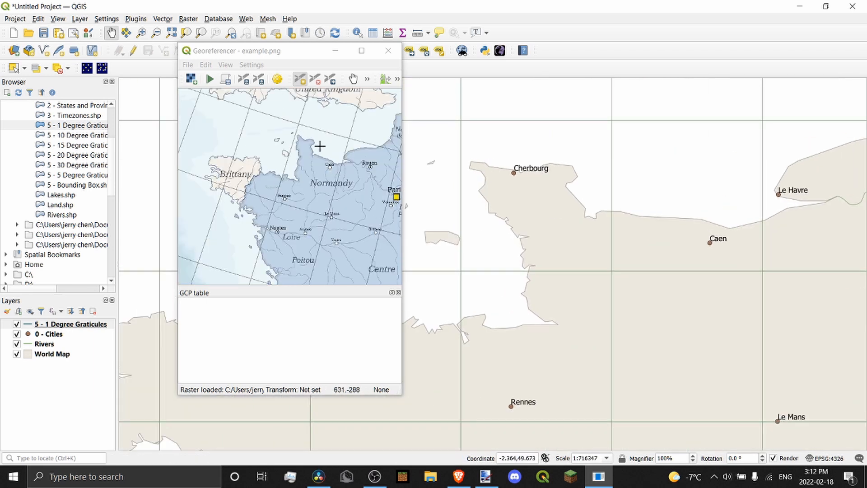
scroll(286, 153, "up", 2)
scroll(290, 135, "down", 5)
scroll(311, 154, "up", 5)
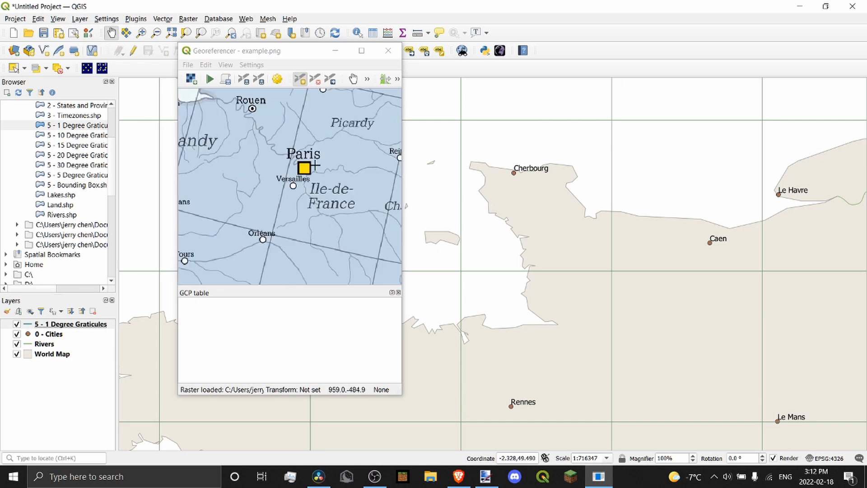
scroll(500, 174, "down", 3)
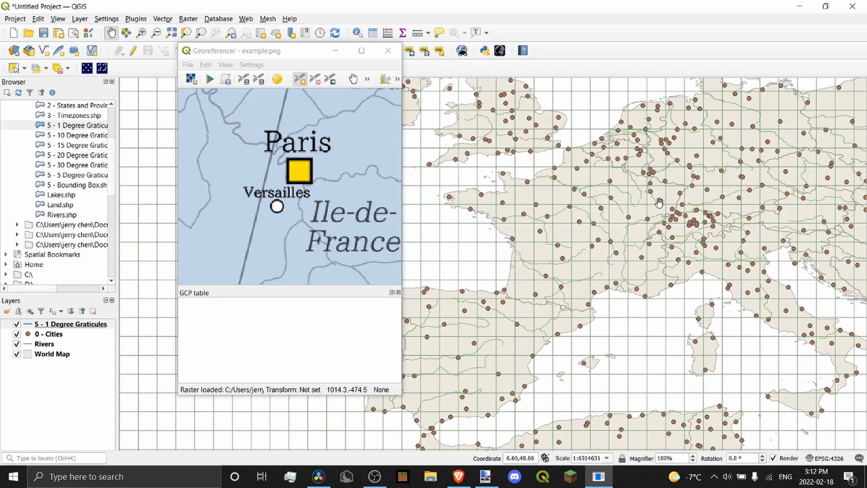
scroll(601, 188, "up", 2)
left_click(17, 324)
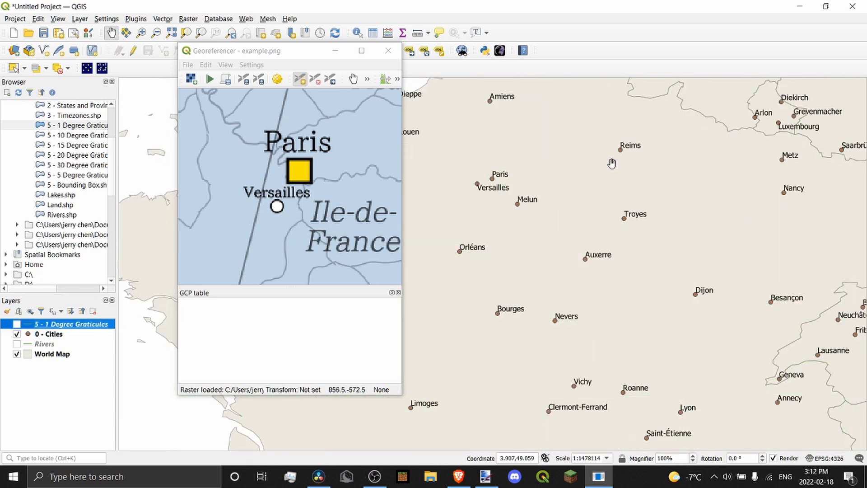
In the Georeferencer, place a new control point on the scan's Paris marker
scroll(492, 177, "up", 2)
scroll(298, 171, "up", 1)
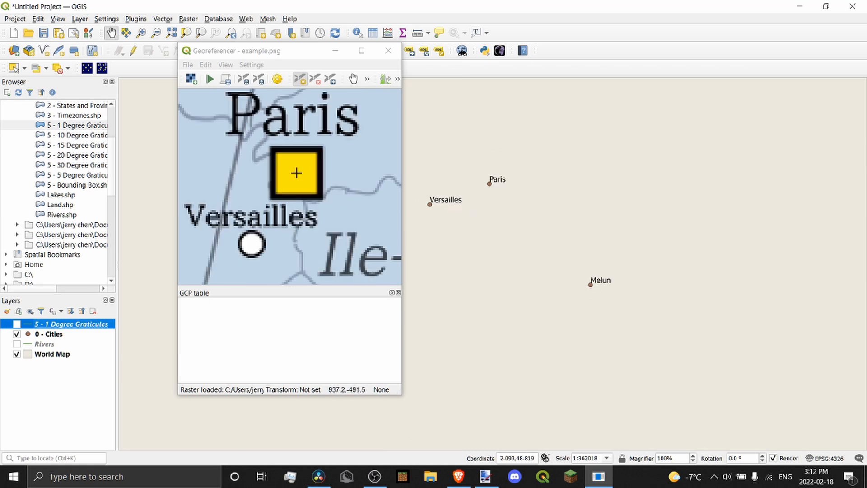
left_click(300, 81)
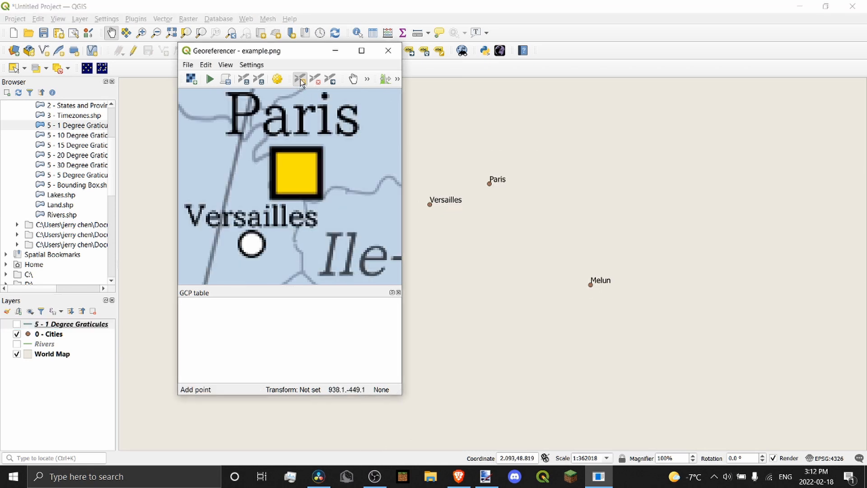
left_click(301, 81)
left_click(298, 174)
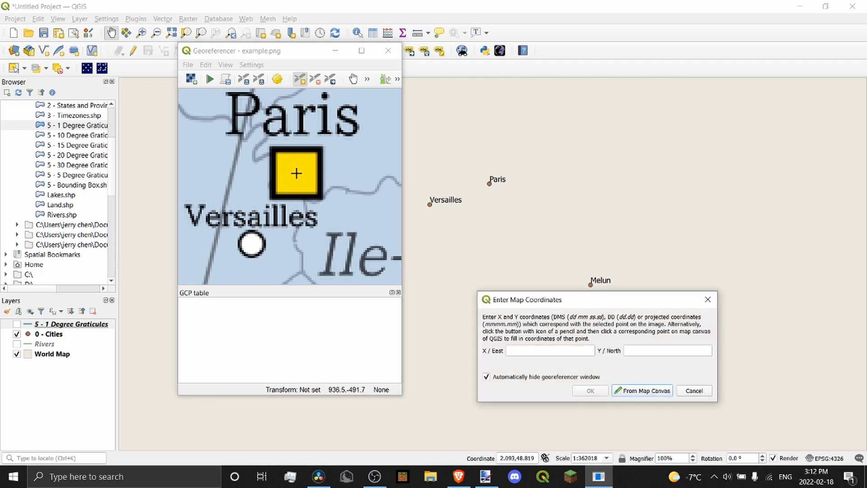
left_click_drag(596, 307, 516, 130)
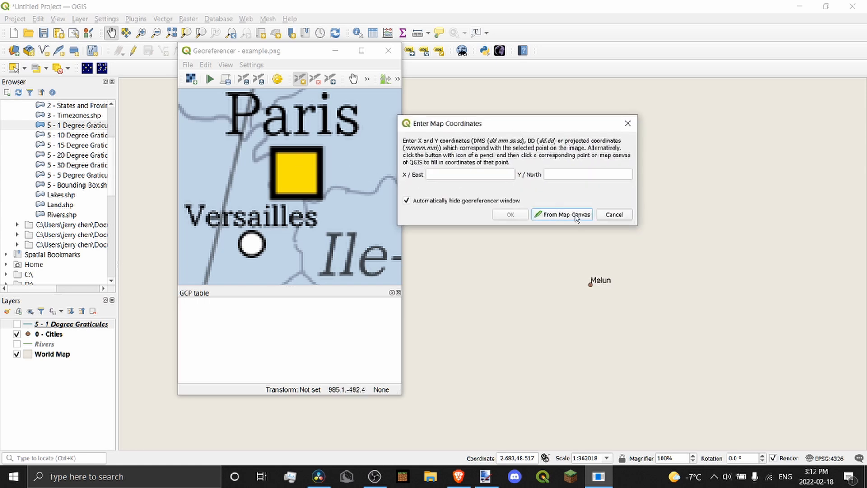
left_click_drag(488, 117, 490, 109)
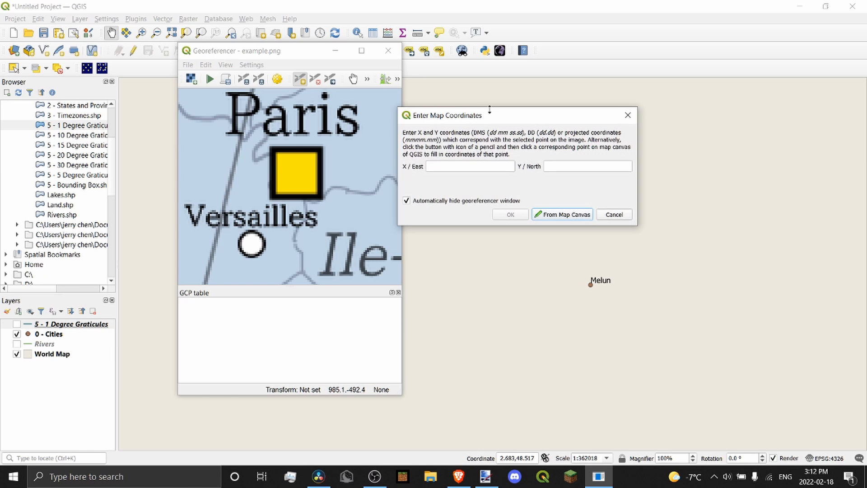
Fill the point's coordinates from Paris on the main map and add the control point
left_click(466, 168)
left_click(553, 171)
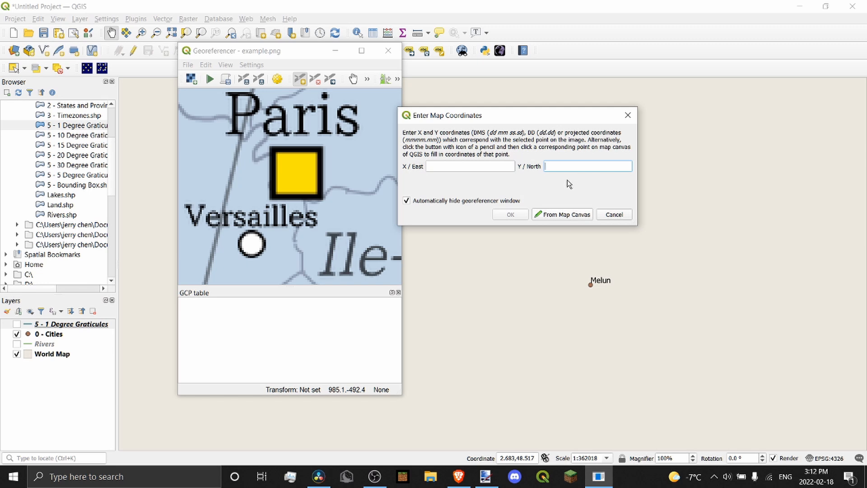
left_click(485, 166)
left_click(553, 169)
left_click(466, 169)
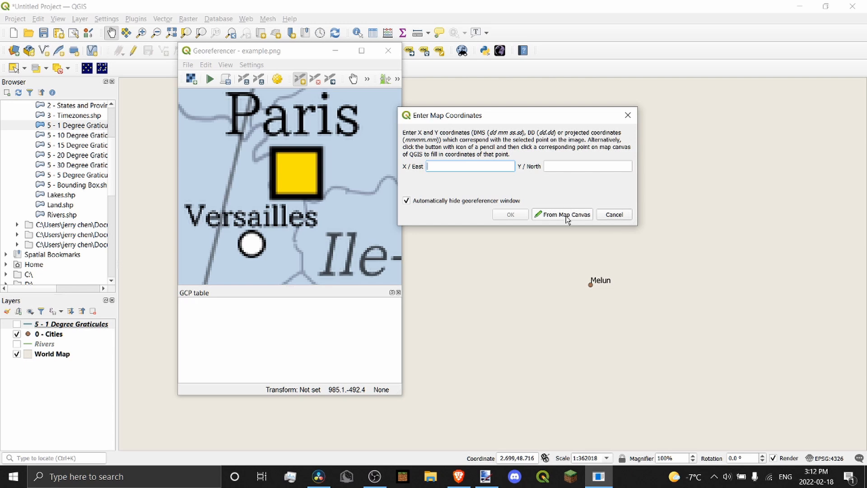
left_click(565, 216)
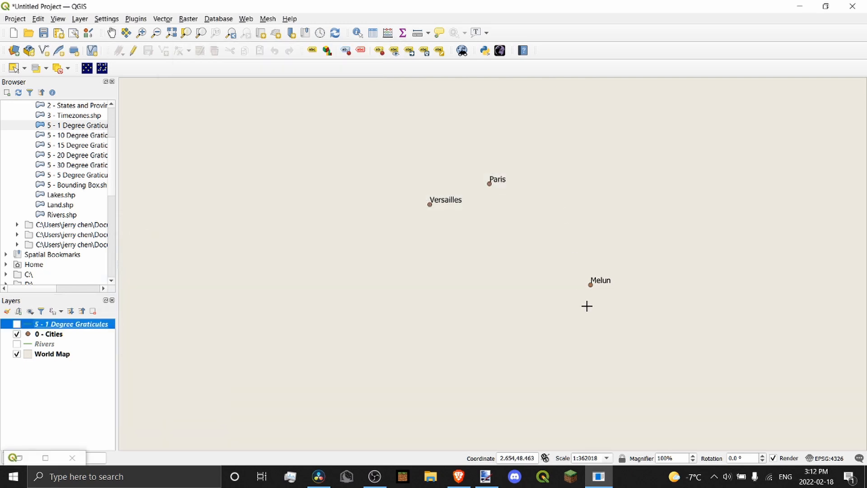
left_click(489, 183)
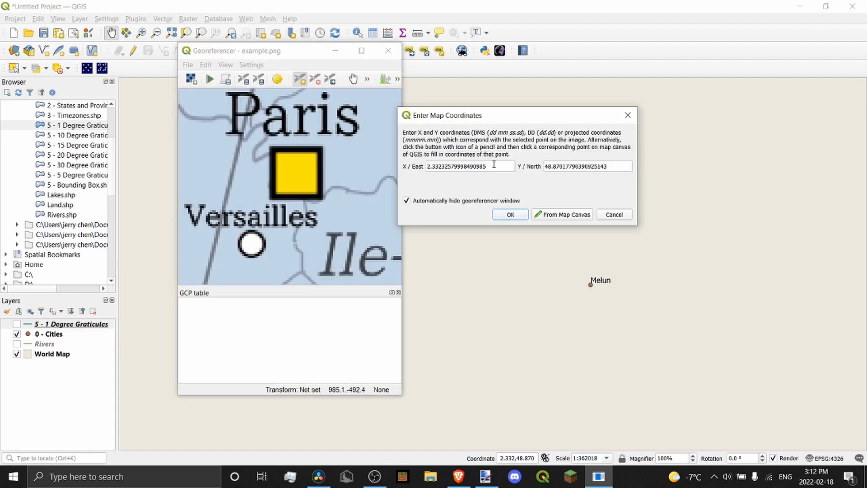
left_click_drag(493, 164, 399, 167)
left_click_drag(614, 167, 488, 167)
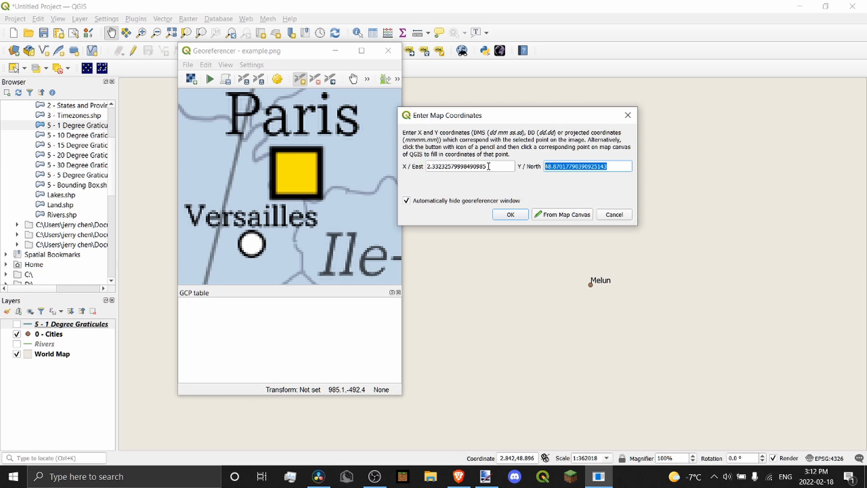
left_click(509, 215)
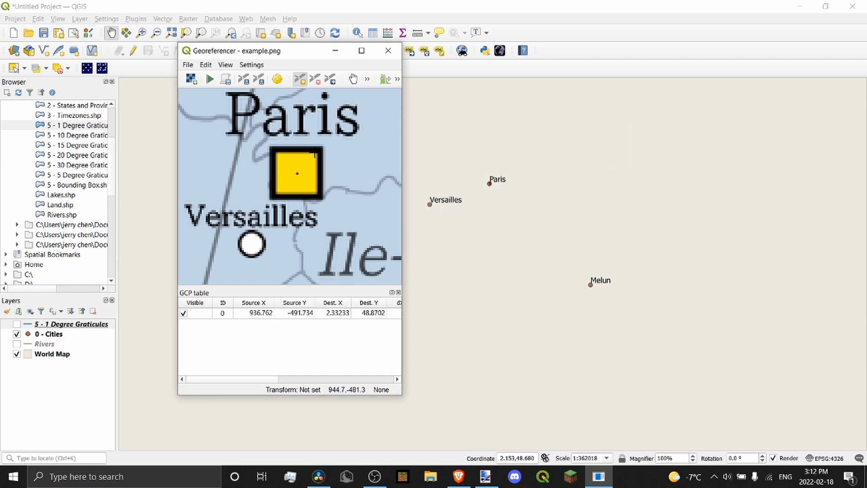
scroll(289, 185, "down", 3)
scroll(558, 198, "down", 3)
scroll(562, 199, "down", 1)
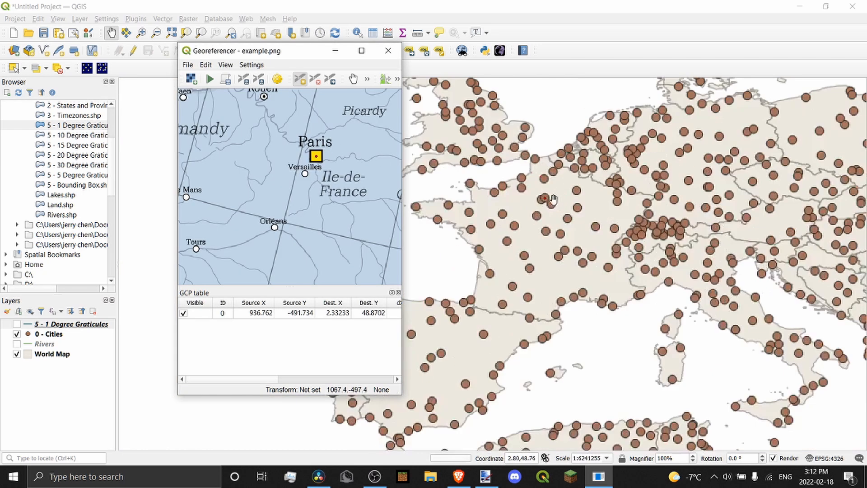
scroll(545, 199, "up", 1)
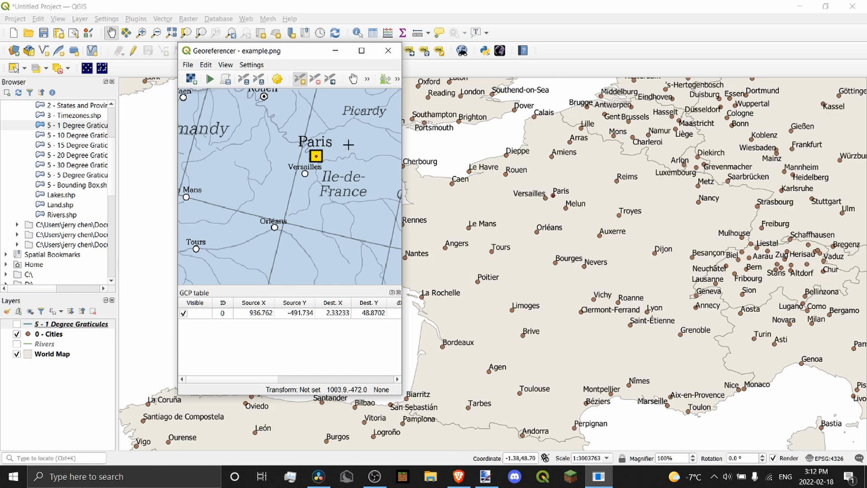
scroll(326, 164, "down", 5)
scroll(323, 167, "up", 5)
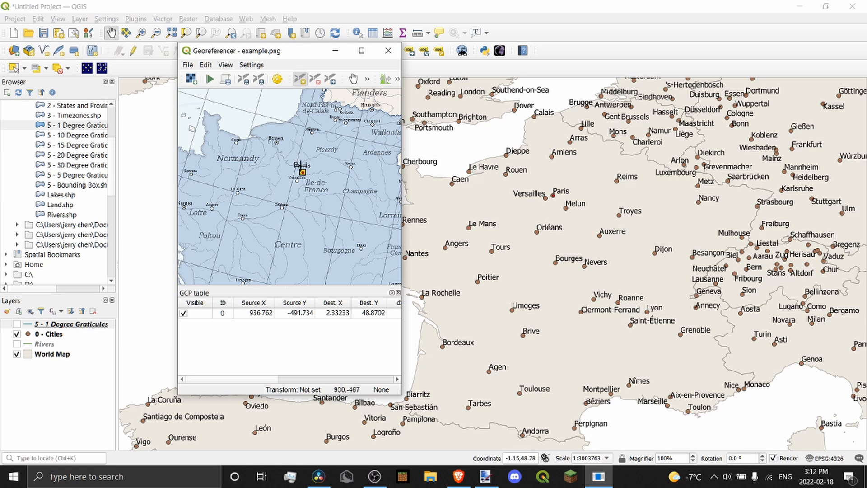
scroll(303, 206, "up", 3)
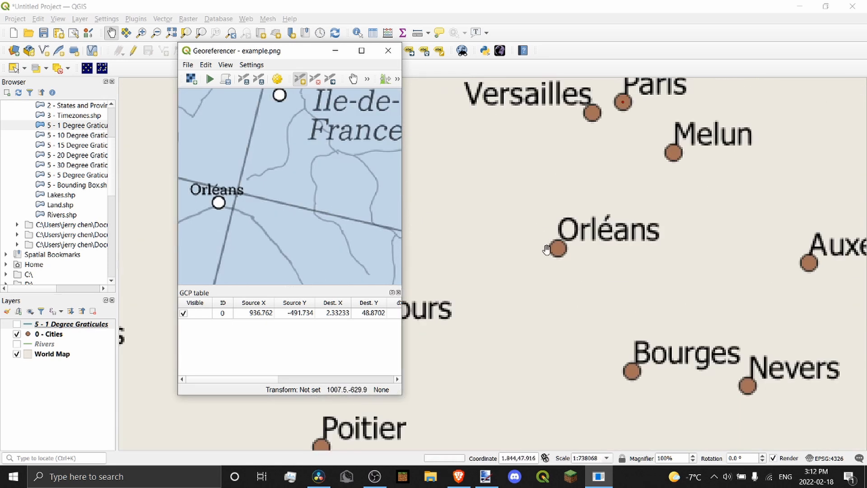
scroll(289, 189, "down", 3)
scroll(270, 190, "up", 5)
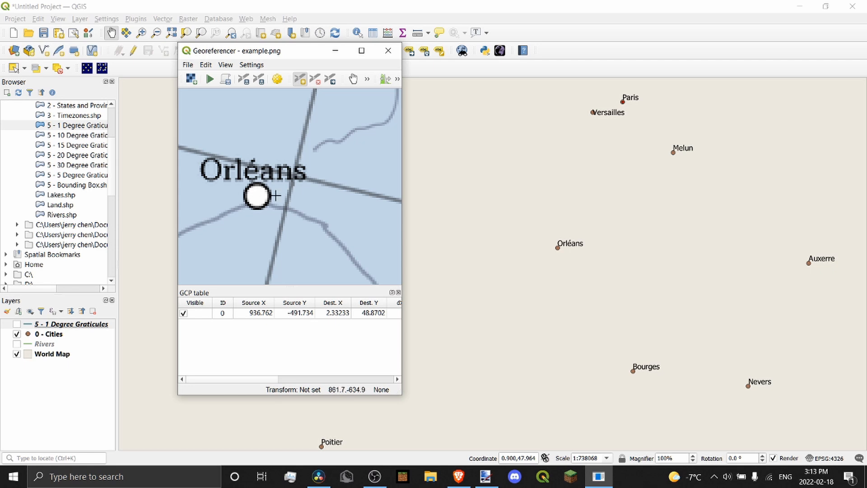
scroll(277, 196, "down", 5)
scroll(283, 193, "up", 5)
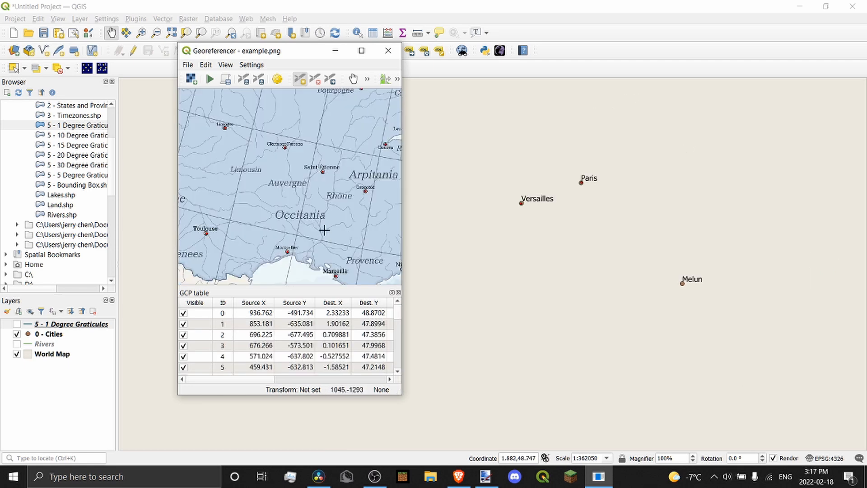
scroll(324, 230, "down", 3)
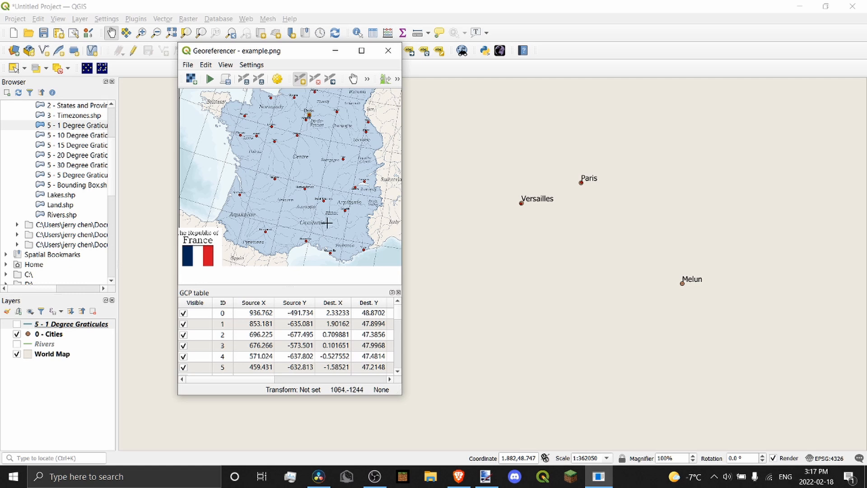
scroll(312, 180, "down", 3)
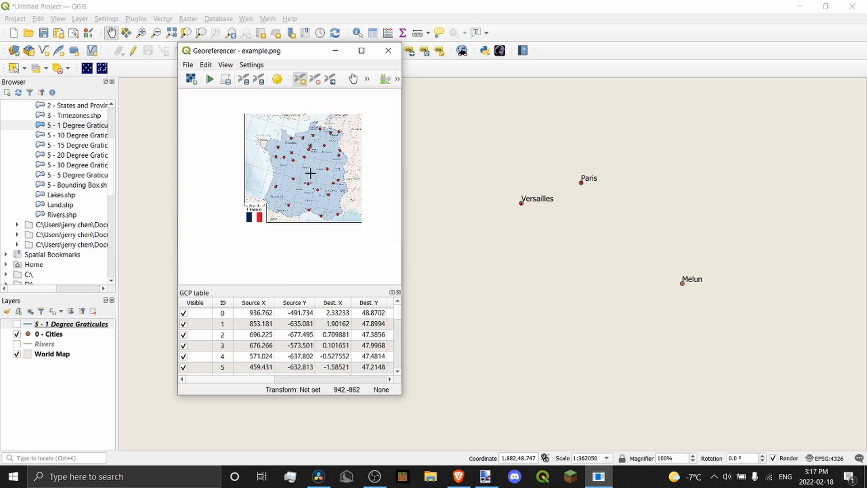
scroll(315, 131, "up", 5)
scroll(320, 142, "up", 5)
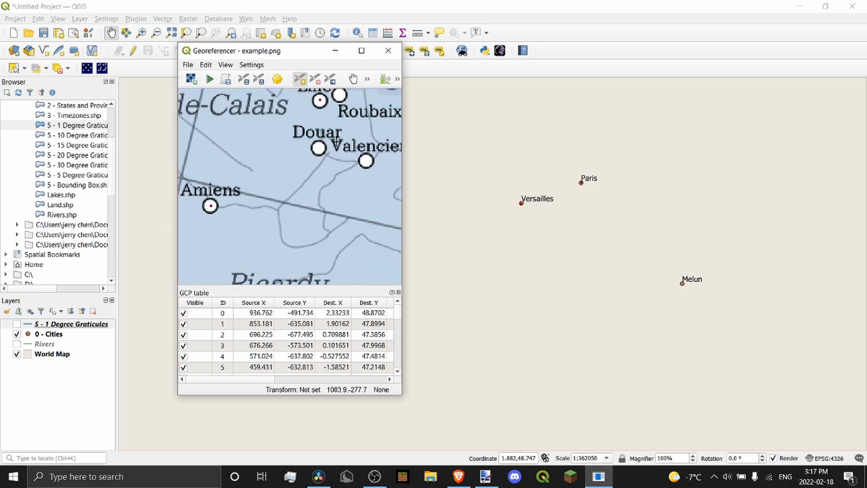
scroll(337, 144, "down", 3)
scroll(499, 165, "down", 4)
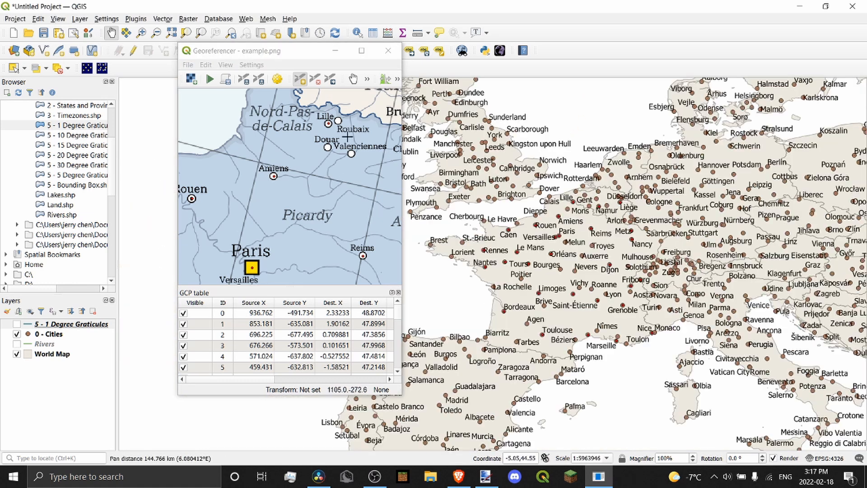
scroll(343, 118, "up", 4)
scroll(280, 218, "down", 2)
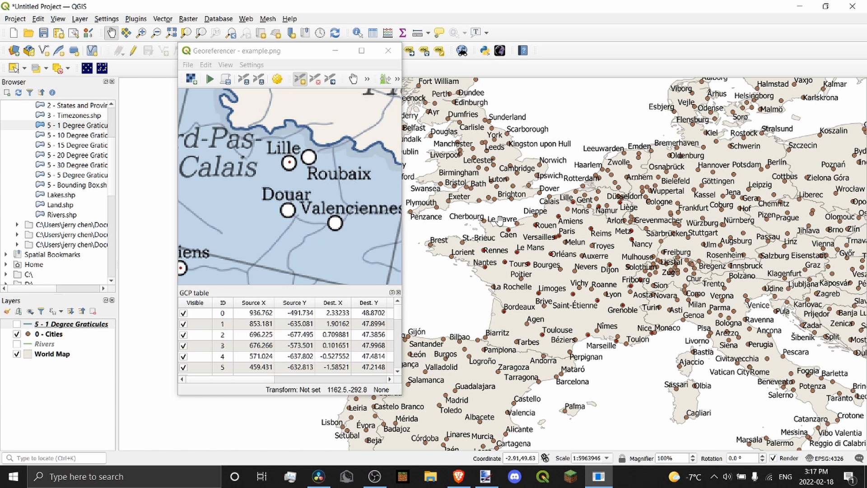
scroll(597, 202, "up", 2)
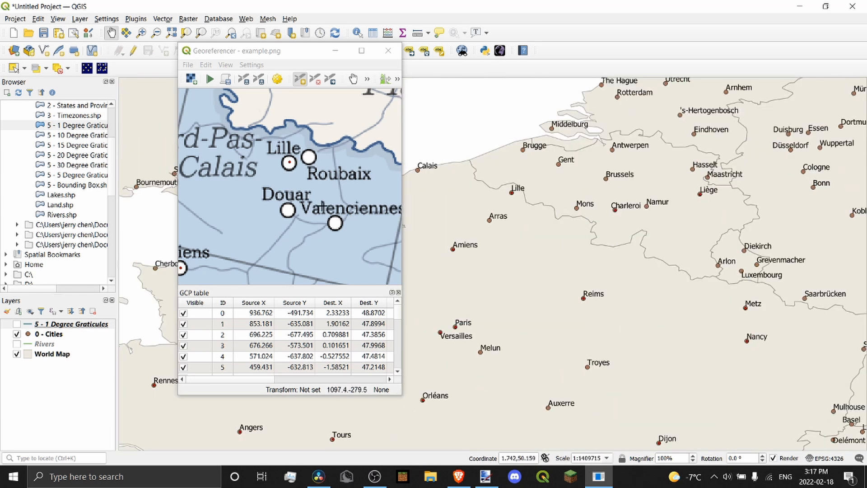
scroll(565, 181, "up", 1)
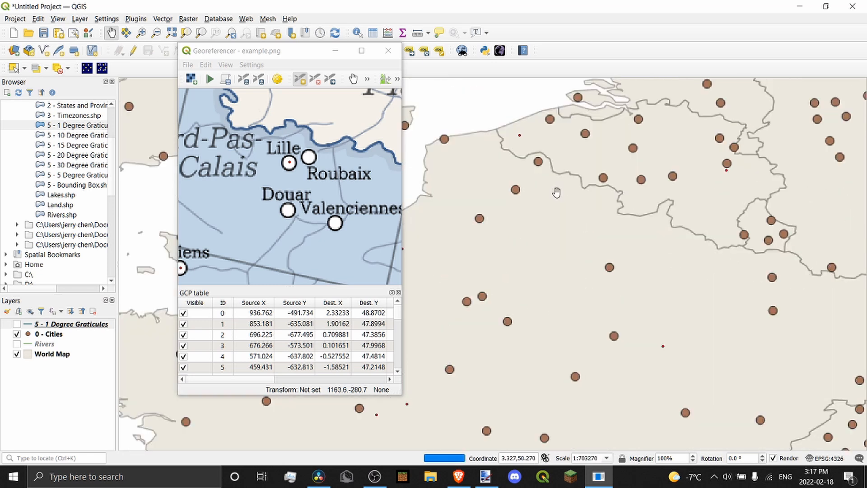
scroll(397, 206, "down", 1)
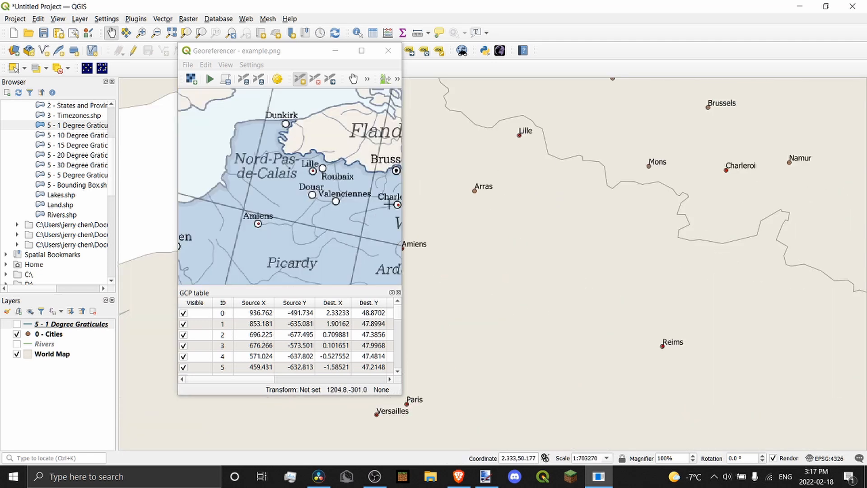
scroll(341, 152, "down", 1)
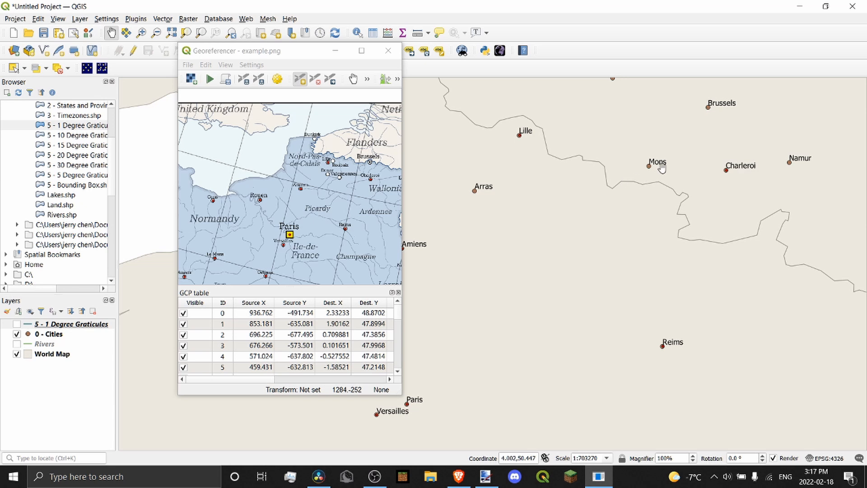
scroll(602, 181, "down", 2)
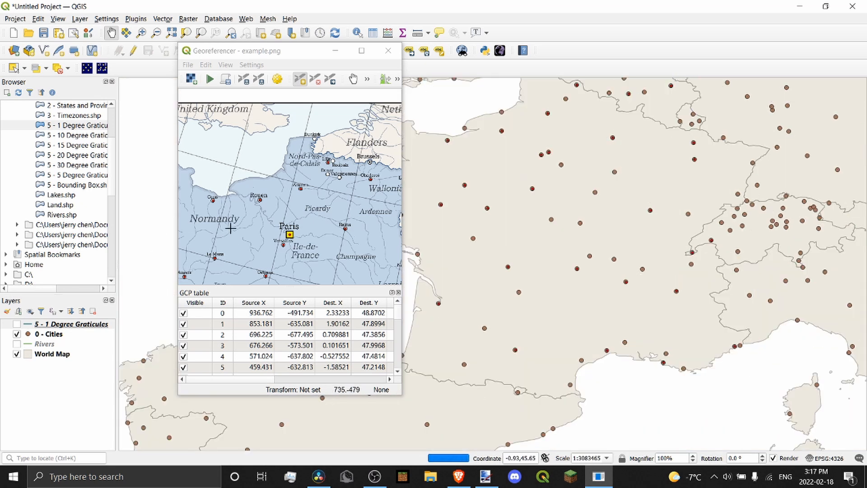
scroll(290, 193, "down", 1)
scroll(272, 281, "up", 3)
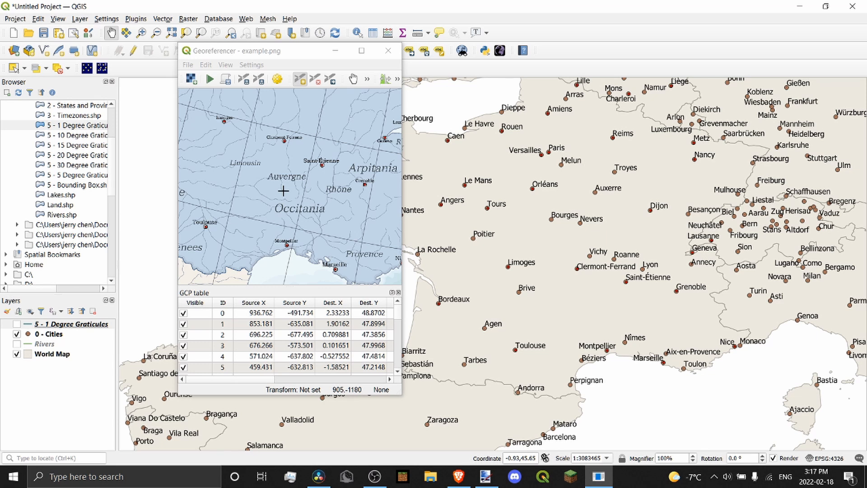
scroll(283, 191, "down", 2)
scroll(280, 137, "up", 1)
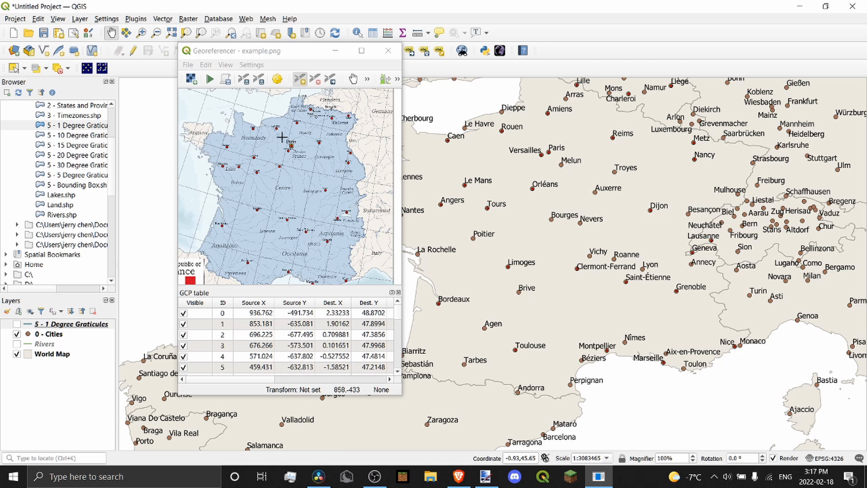
left_click(16, 335)
left_click(86, 324)
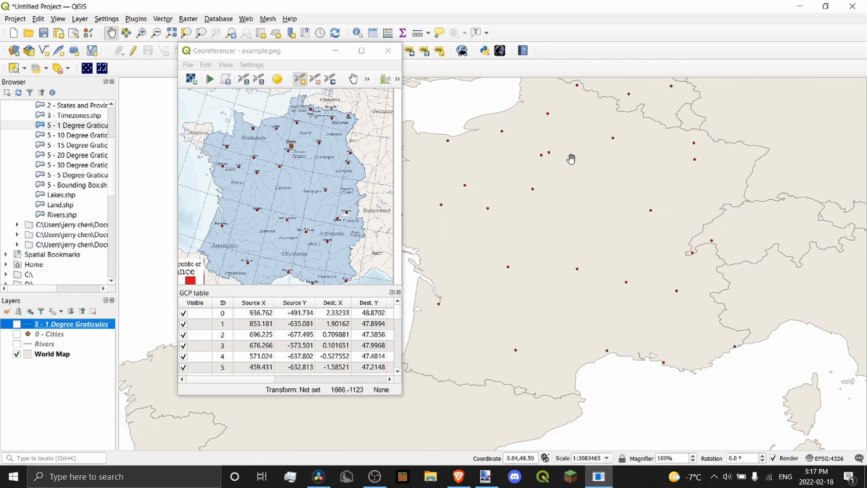
Turn off the 0 - Cities layer and zoom both views onto the Normandy coast
scroll(589, 176, "down", 3)
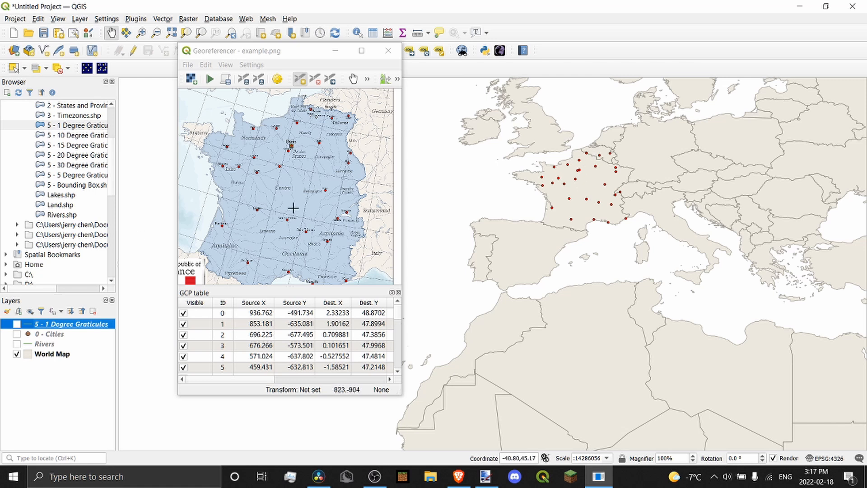
scroll(294, 206, "down", 1)
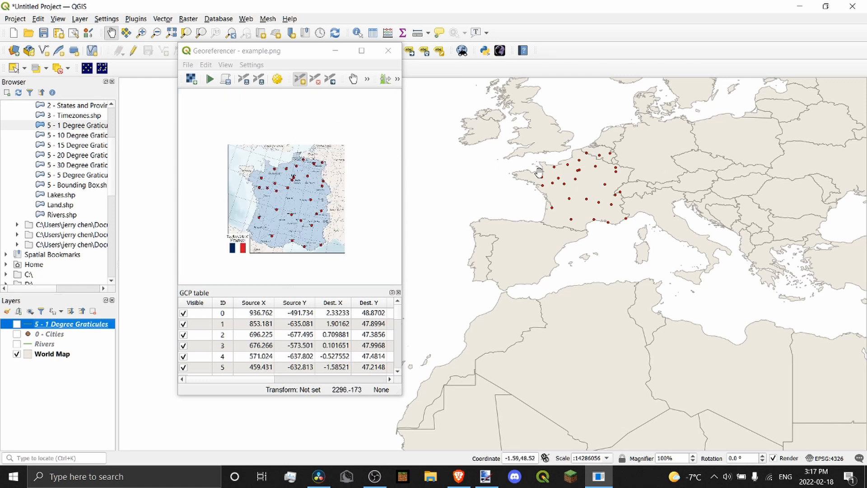
scroll(533, 171, "up", 2)
scroll(270, 195, "up", 4)
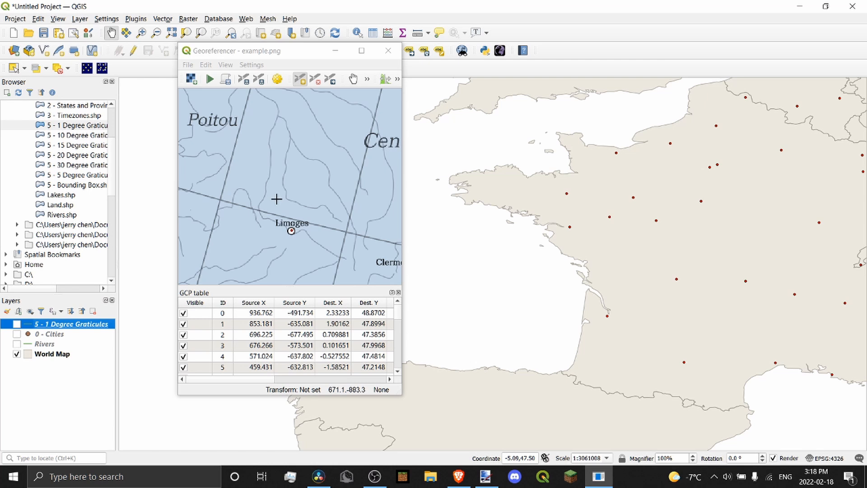
scroll(274, 197, "down", 4)
scroll(207, 137, "up", 2)
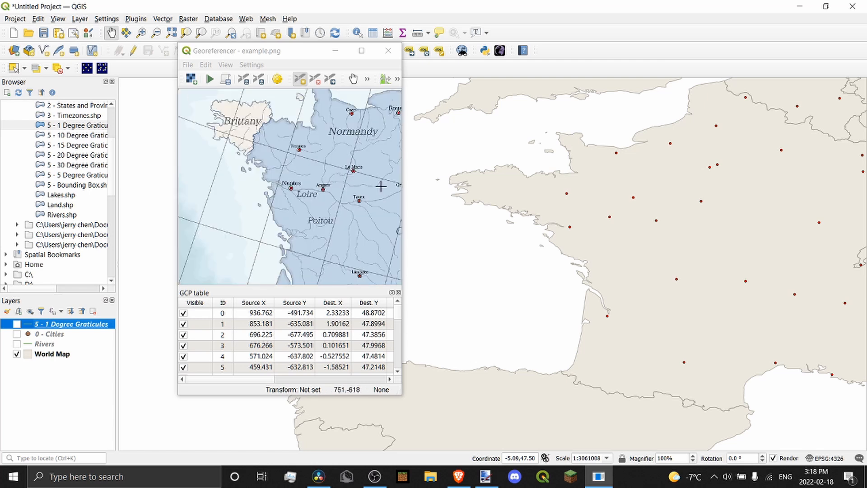
scroll(445, 173, "up", 1)
left_click(571, 173)
scroll(571, 172, "down", 1)
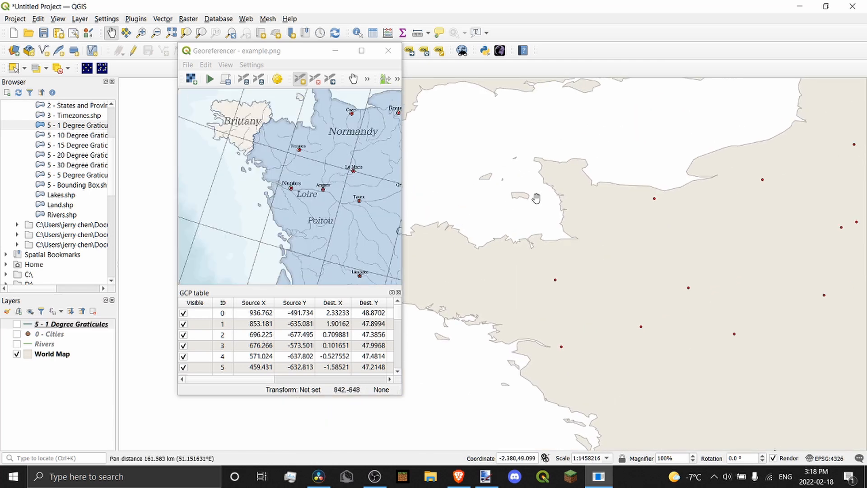
scroll(276, 164, "down", 3)
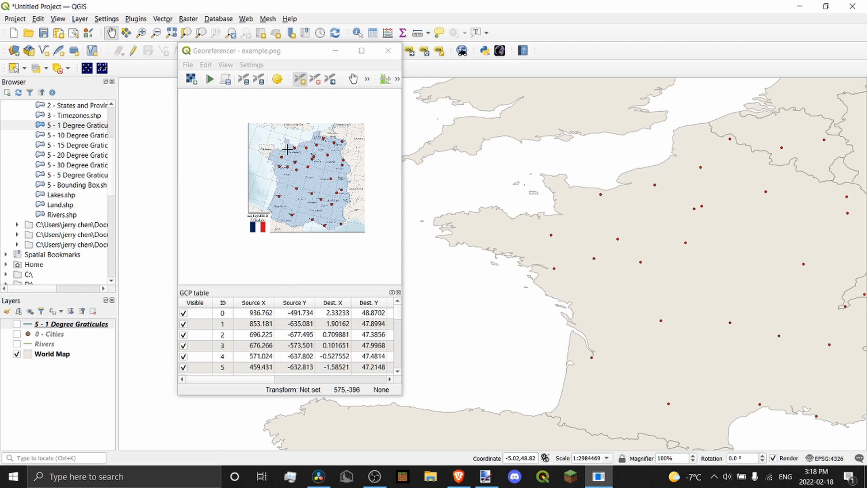
scroll(294, 153, "up", 3)
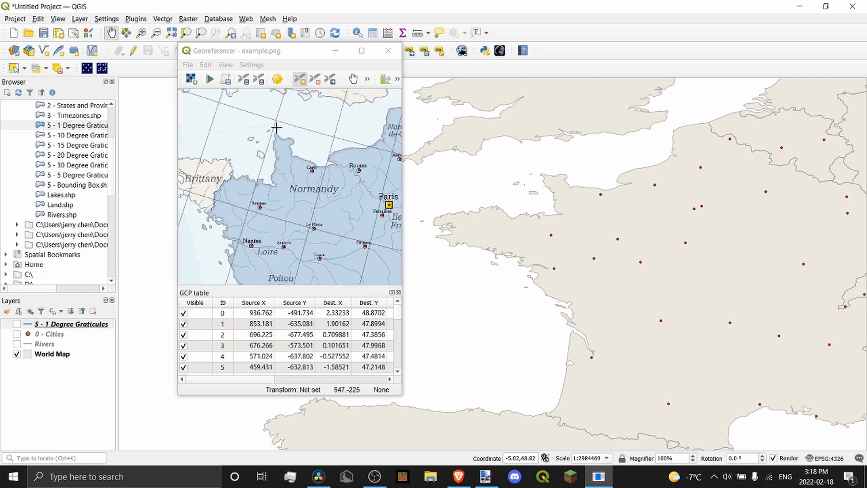
scroll(579, 167, "down", 1)
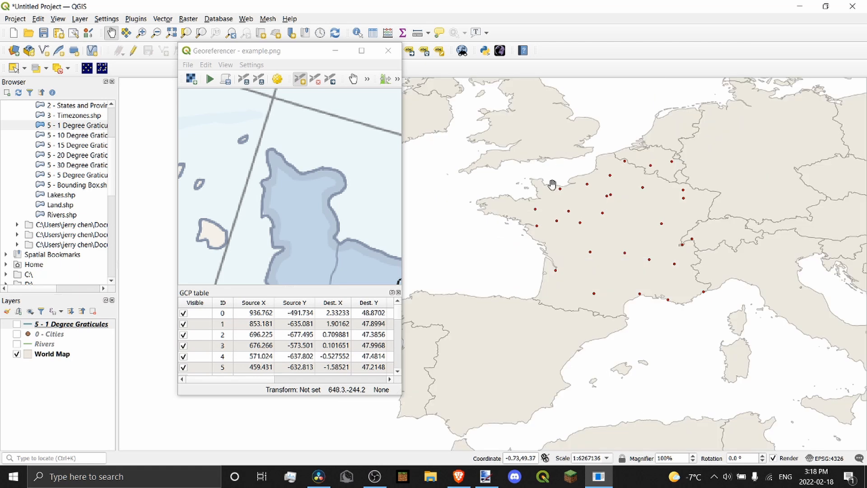
scroll(531, 176, "up", 3)
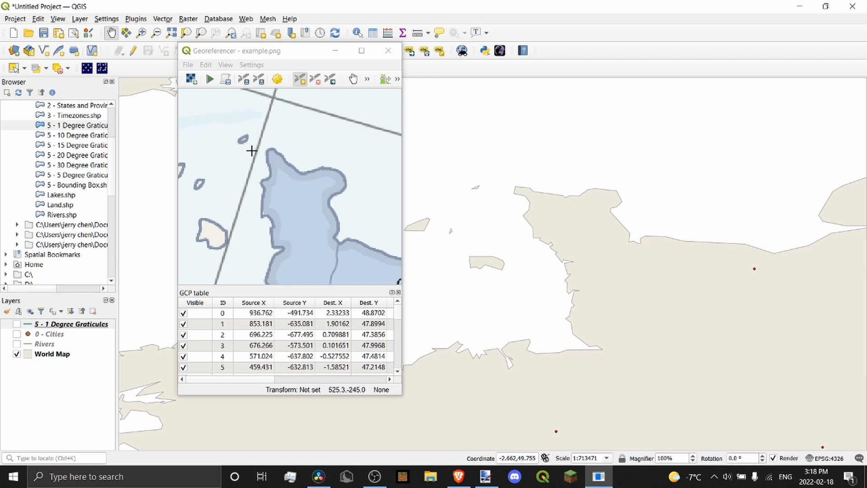
scroll(273, 152, "up", 1)
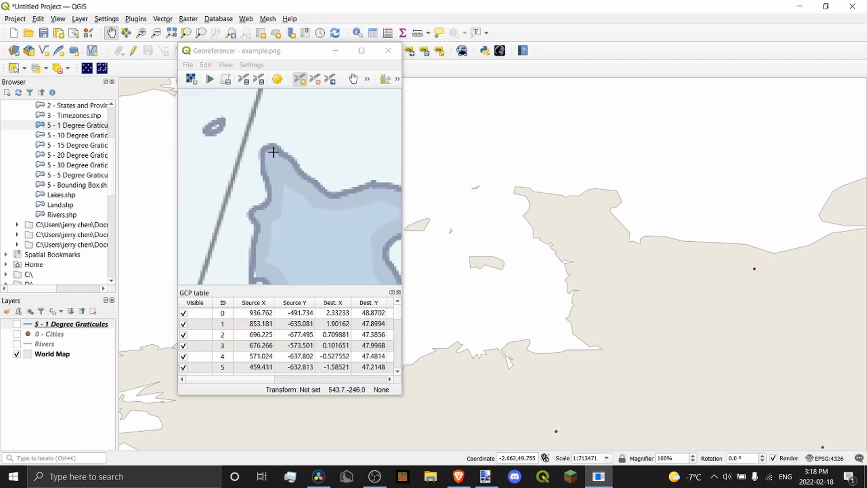
Remove the World Map layer from the project
left_click(53, 355)
left_click(95, 311)
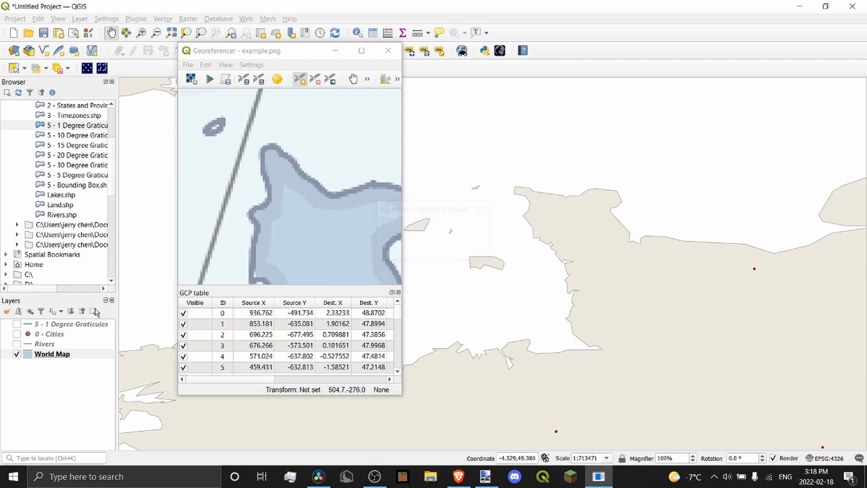
scroll(54, 181, "up", 3)
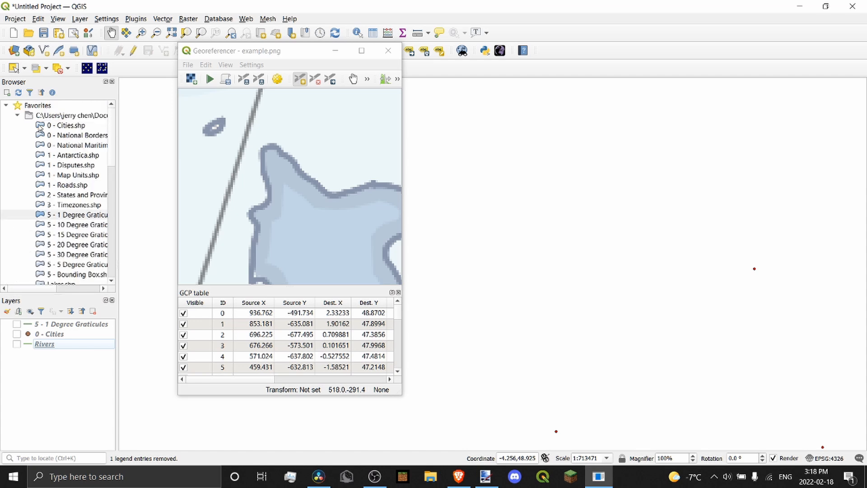
Add GSHHS_f_L1 from GSHHS_shp > f and place it below Rivers
left_click(18, 117)
left_click(17, 145)
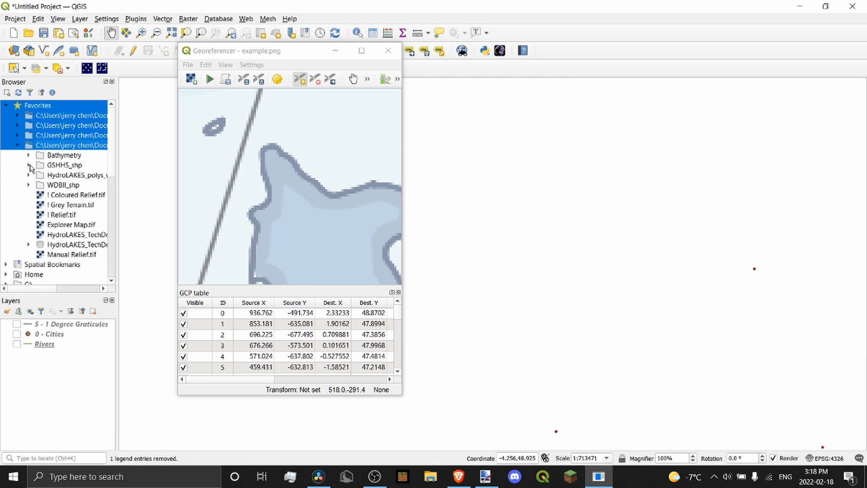
left_click(30, 165)
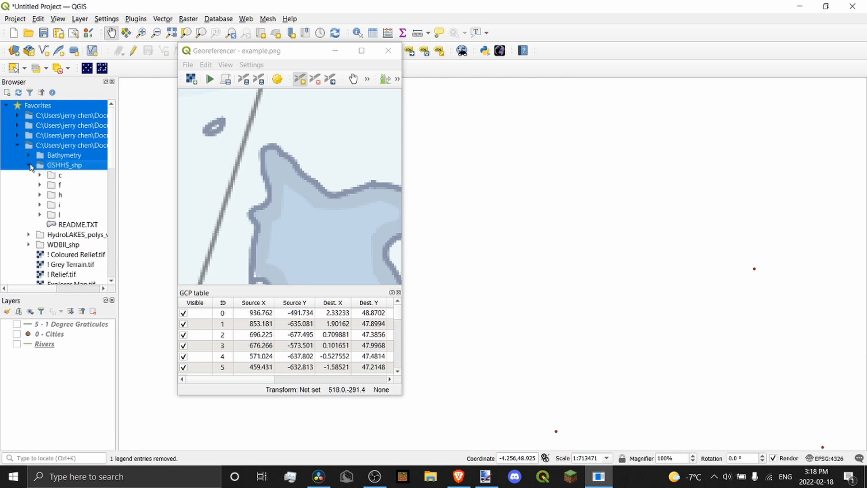
left_click(40, 185)
double_click(73, 197)
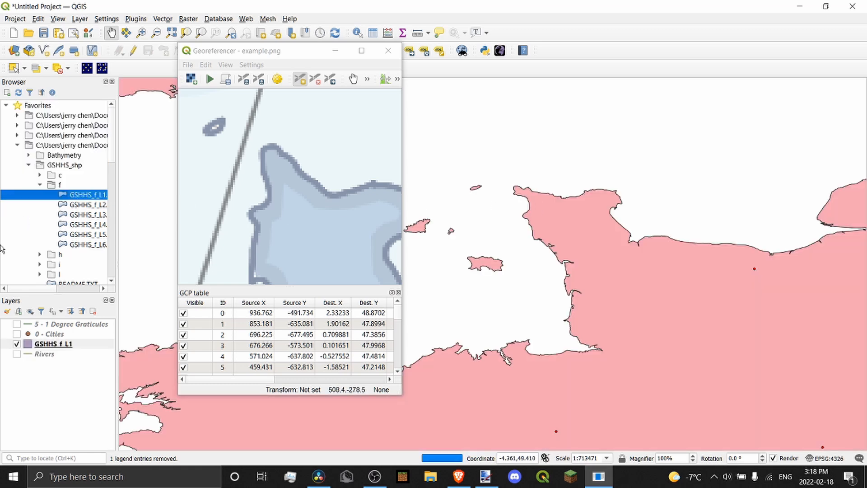
left_click_drag(59, 347, 59, 364)
Add a control point linking the scan's Cotentin peninsula tip to the GSHHS coastline
scroll(295, 160, "down", 2)
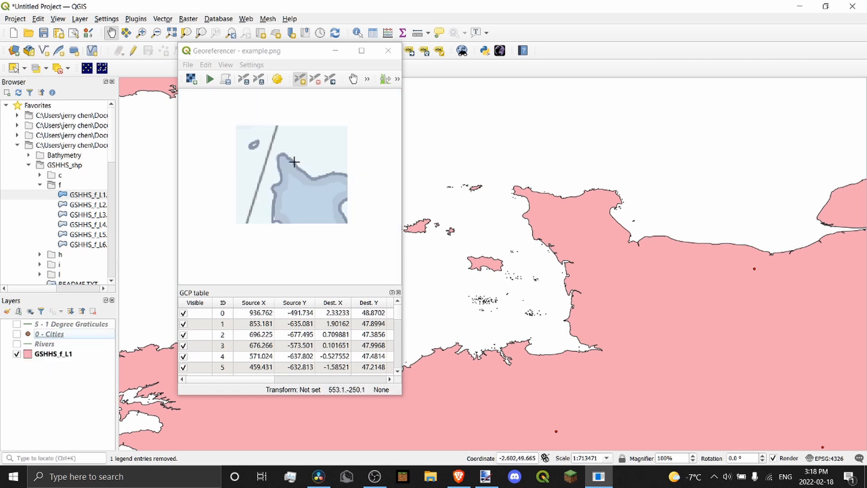
scroll(300, 159, "up", 1)
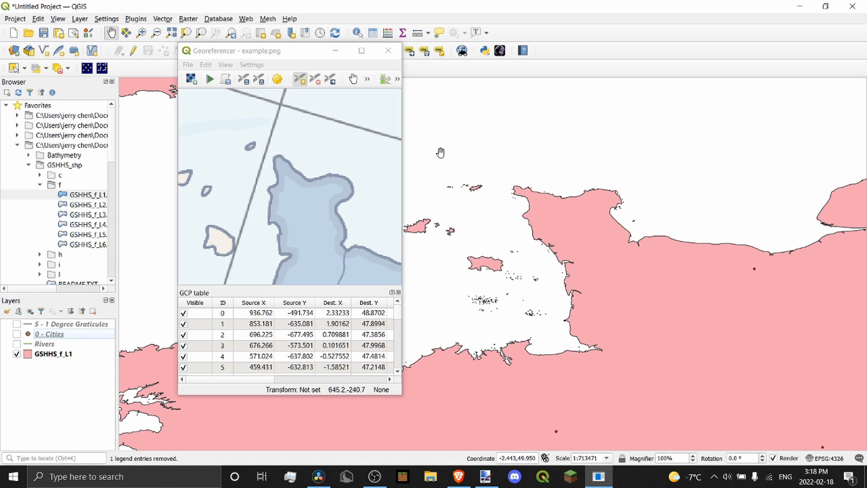
left_click(277, 156)
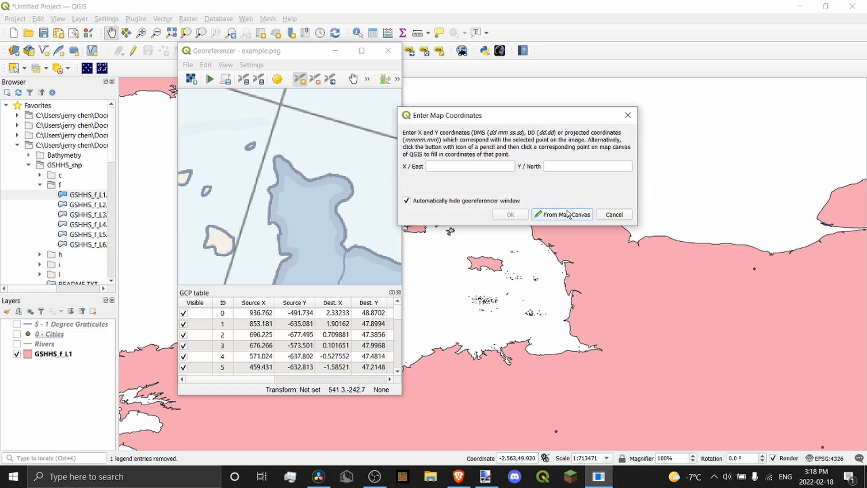
left_click(562, 214)
left_click(514, 185)
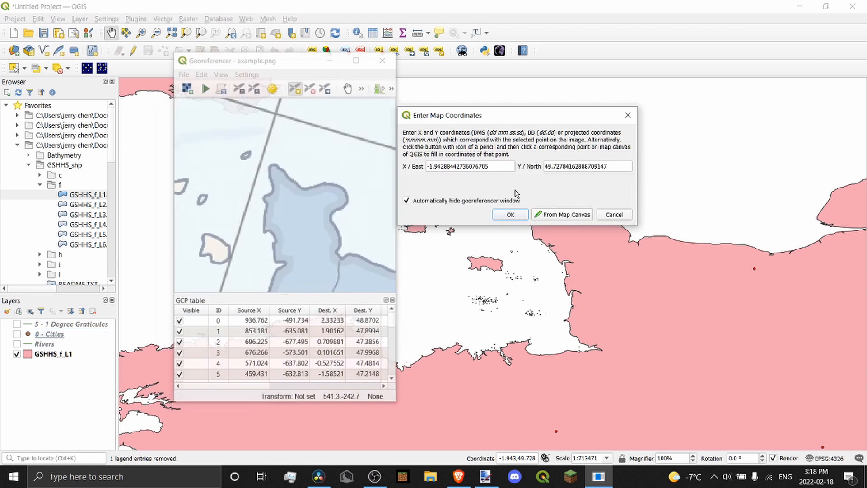
left_click(507, 212)
Add a second control point matching another peninsula coastline spot to the GSHHS map
scroll(591, 193, "down", 1)
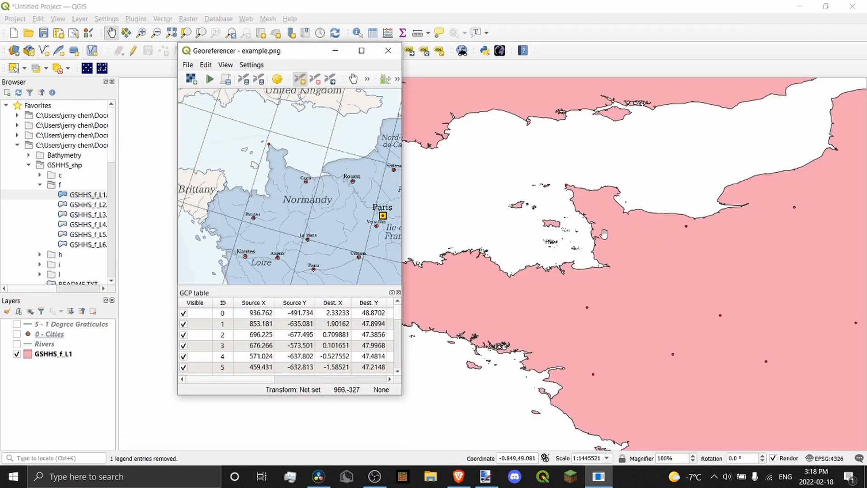
scroll(269, 145, "up", 2)
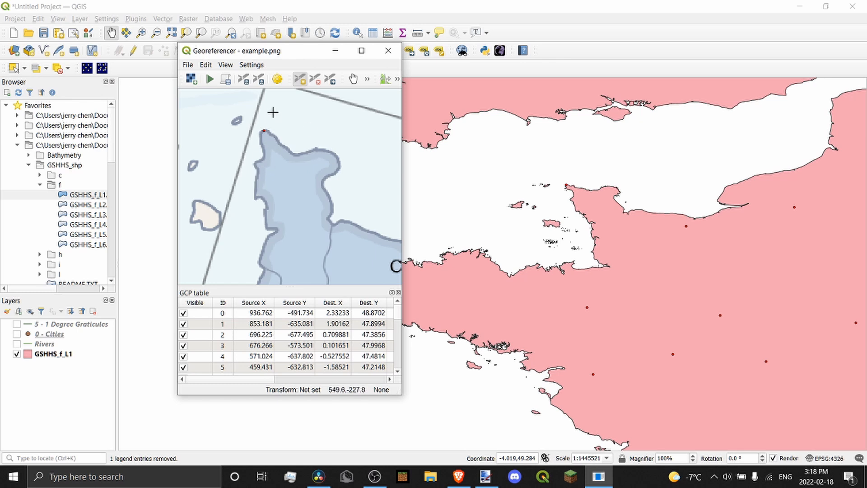
scroll(547, 183, "up", 2)
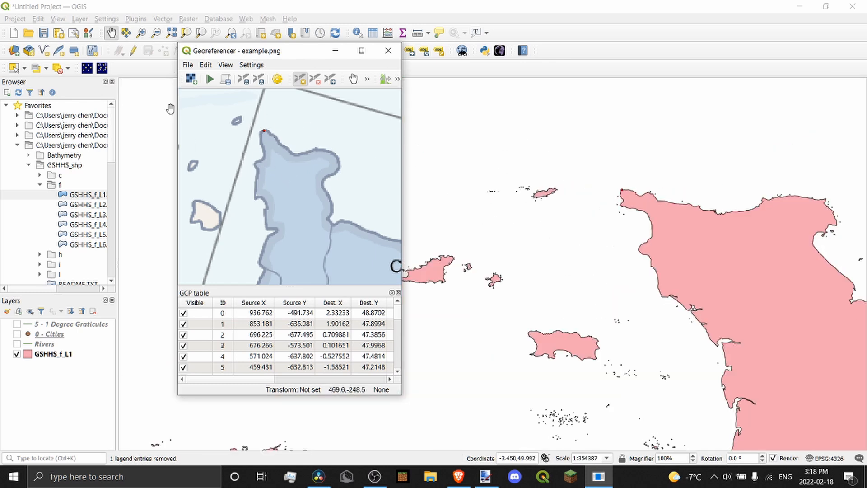
scroll(244, 122, "up", 3)
left_click(255, 125)
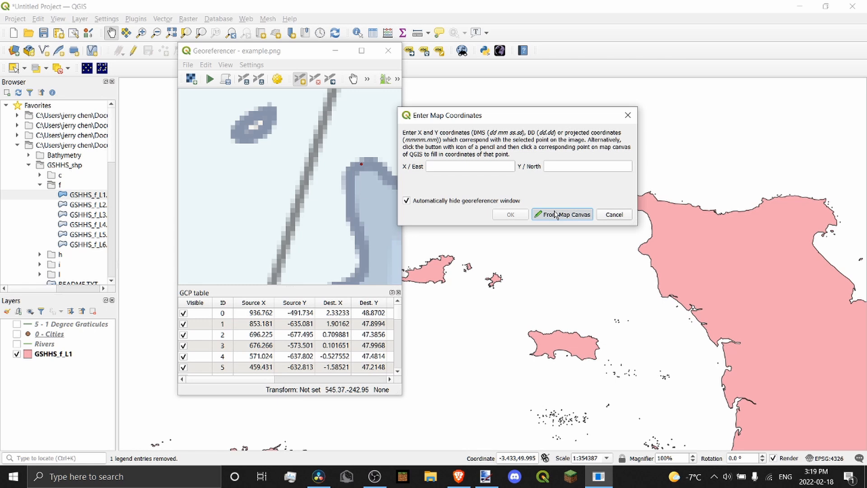
left_click(553, 216)
left_click(545, 194)
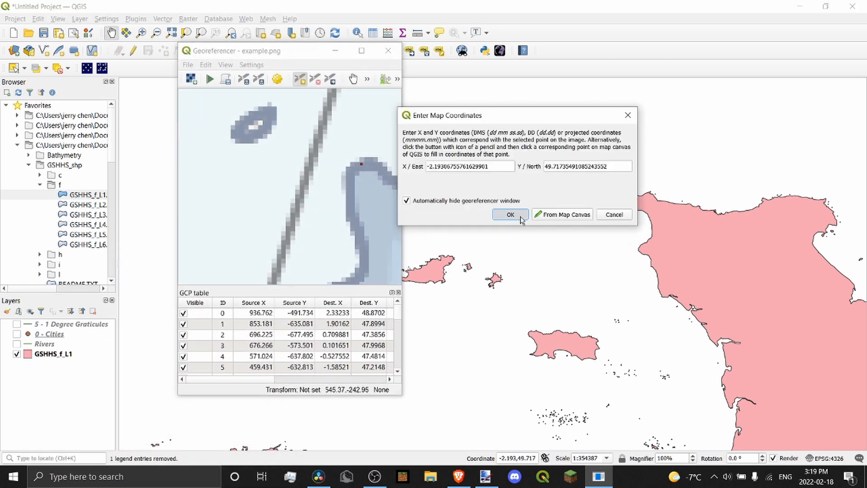
left_click(509, 213)
Pan and zoom the coastline map toward the Channel Islands
scroll(285, 142, "down", 5)
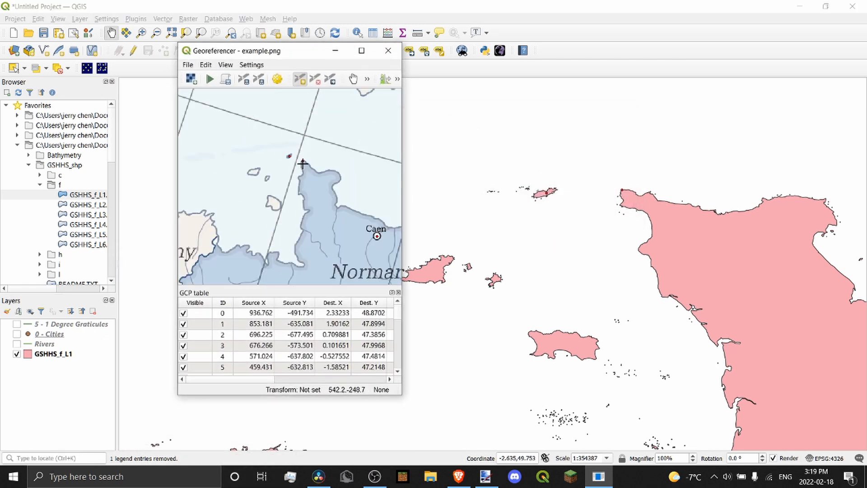
scroll(285, 165, "up", 4)
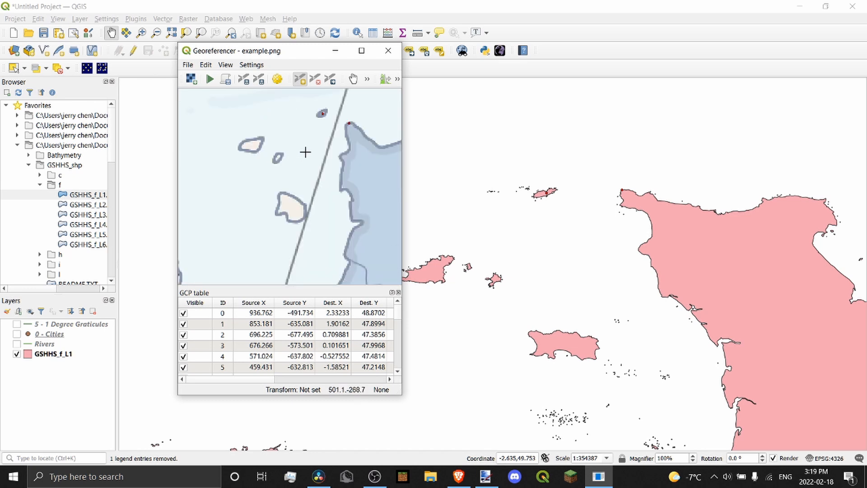
scroll(619, 167, "down", 2)
scroll(559, 183, "down", 1)
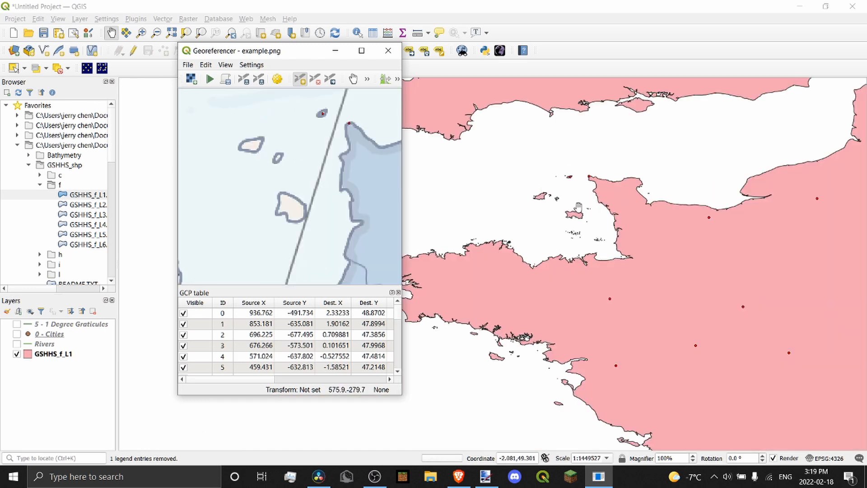
scroll(581, 218, "up", 1)
scroll(574, 260, "up", 4)
scroll(575, 259, "down", 4)
left_click_drag(573, 252, 563, 224)
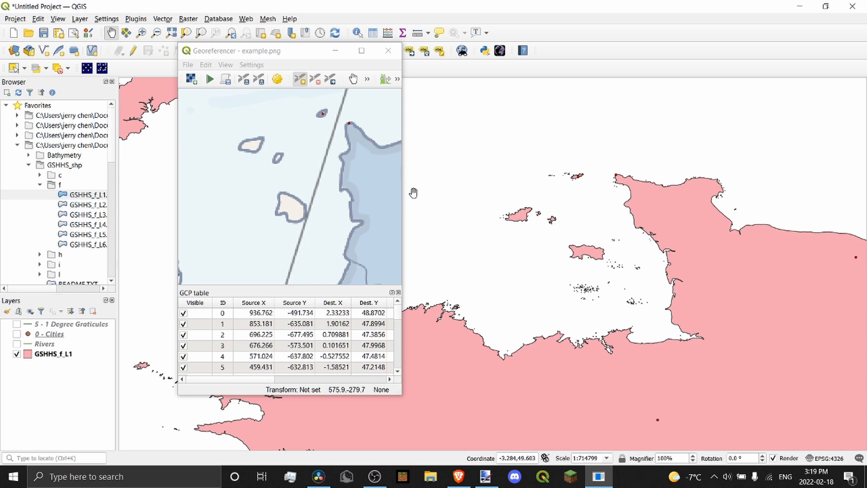
scroll(262, 179, "down", 3)
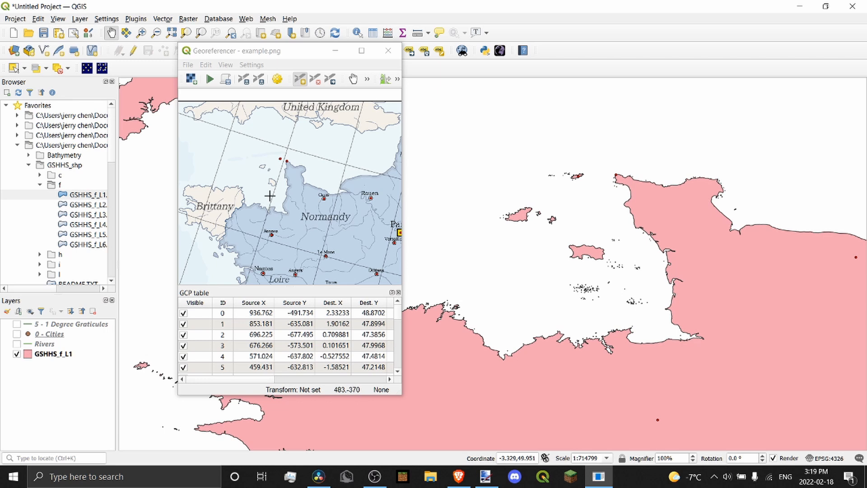
scroll(361, 185, "up", 3)
scroll(584, 248, "up", 1)
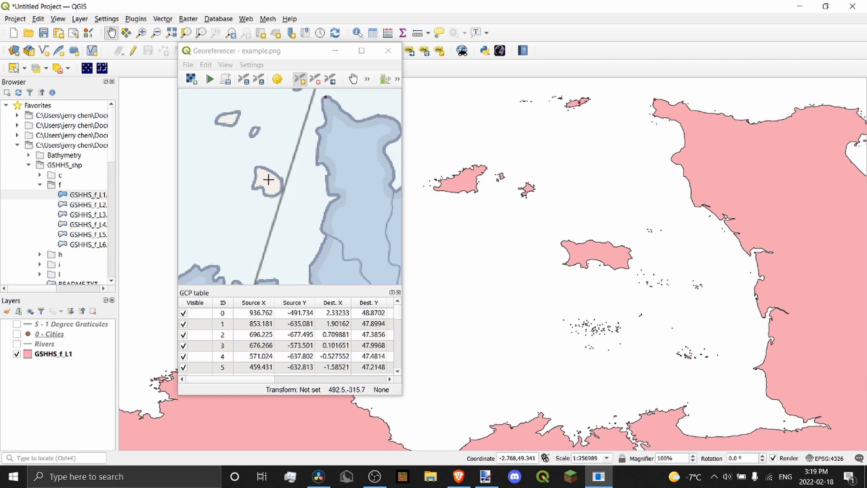
scroll(269, 180, "up", 2)
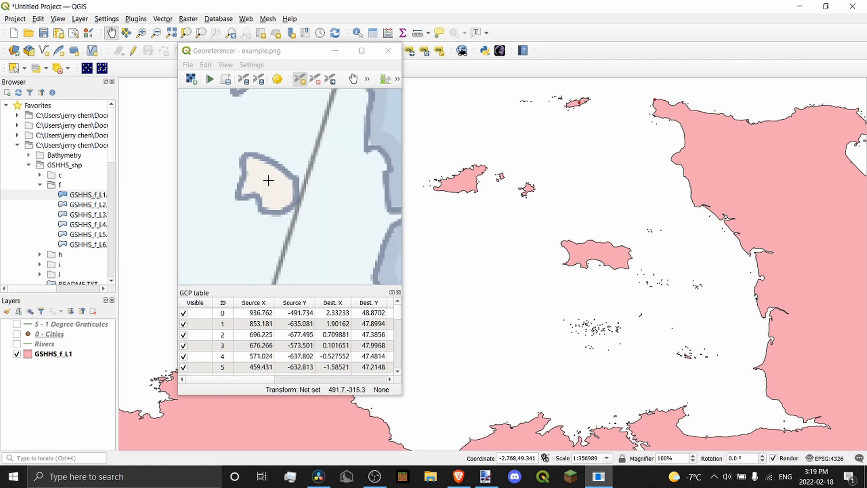
Add control points on Jersey and a nearby small island, matched to their GSHHS coastline positions
left_click(254, 199)
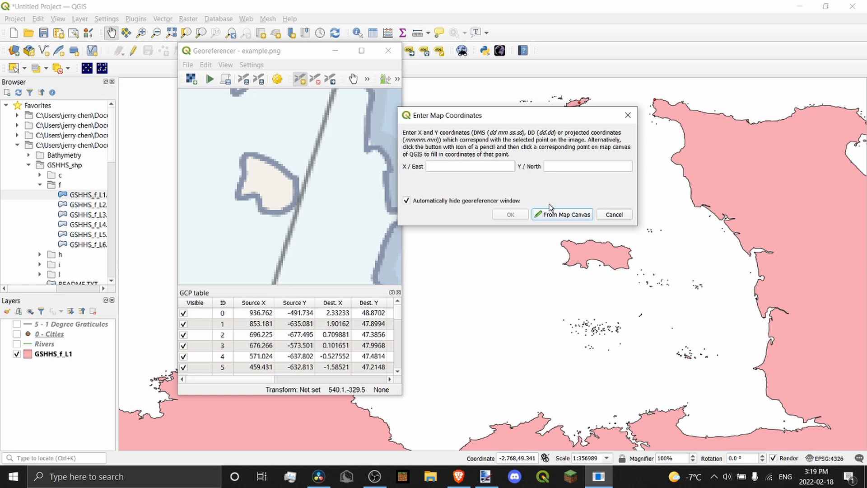
left_click(560, 215)
scroll(577, 255, "up", 2)
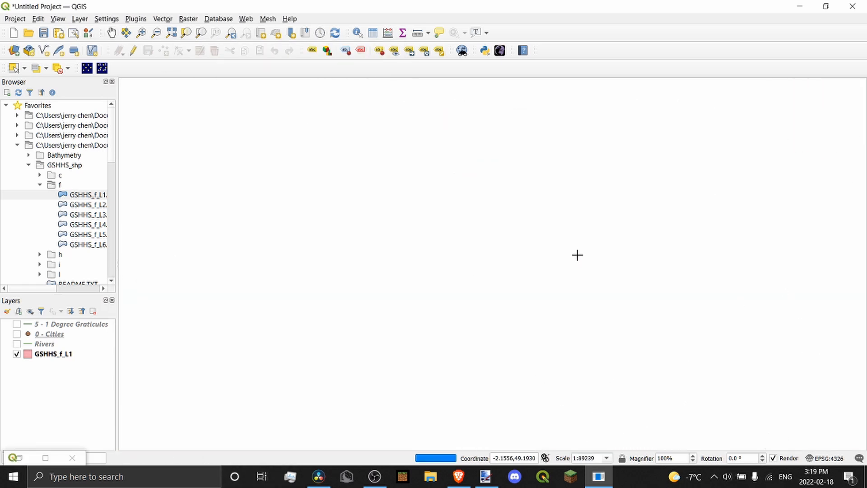
left_click(575, 251)
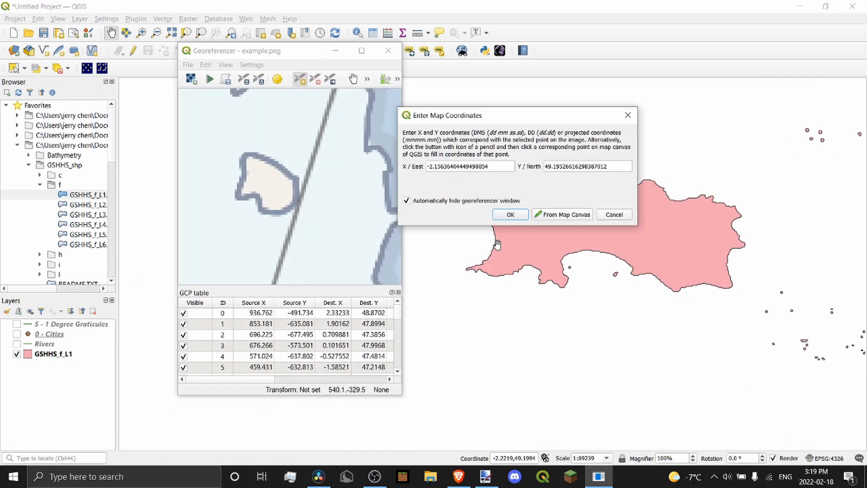
left_click(509, 215)
scroll(354, 170, "down", 4)
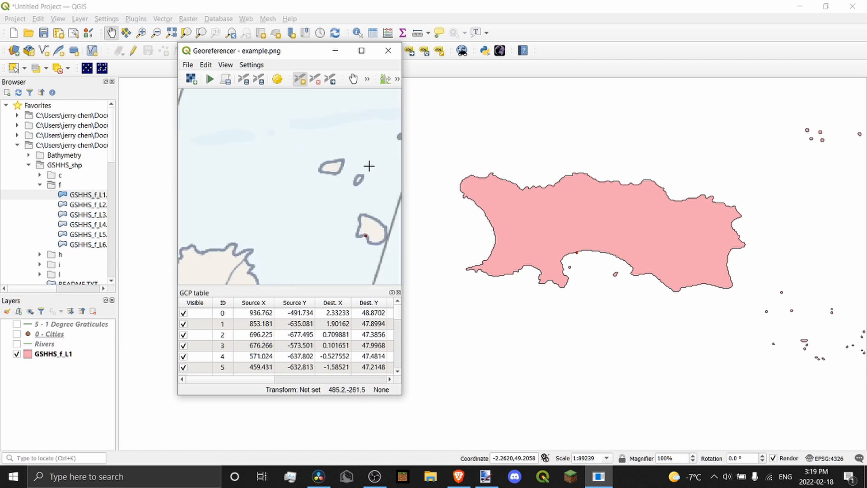
scroll(548, 208, "down", 2)
left_click_drag(548, 208, 630, 248)
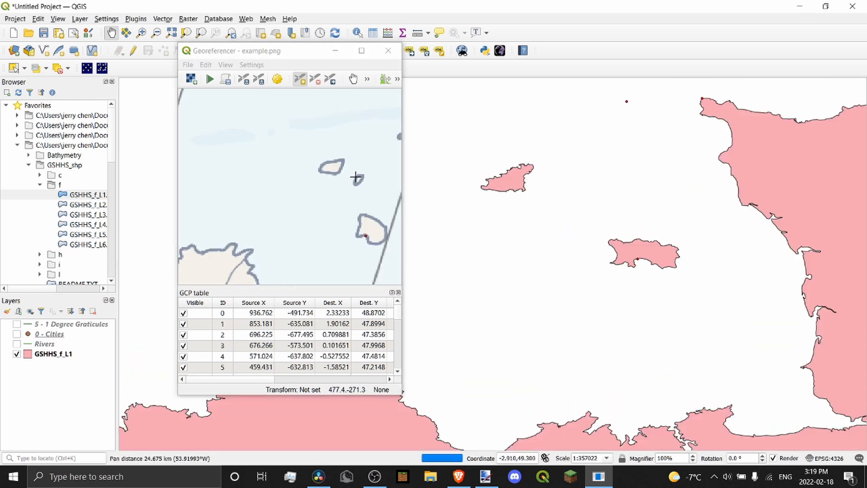
scroll(327, 167, "up", 2)
scroll(339, 168, "down", 1)
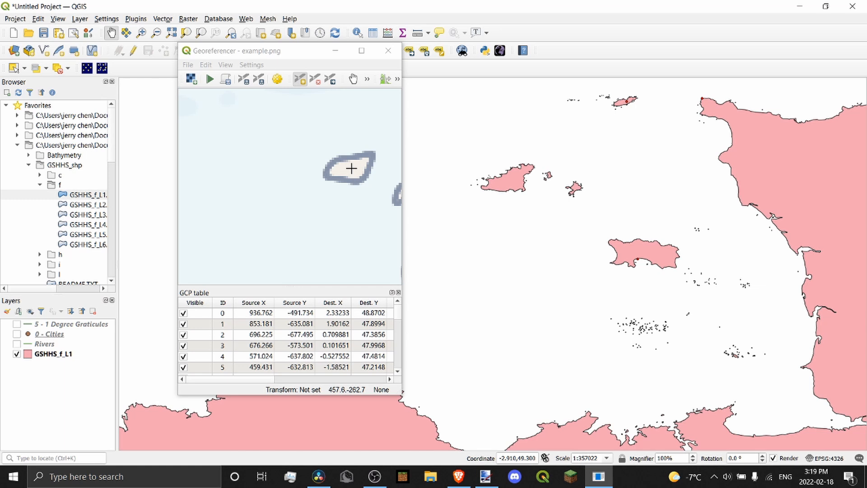
left_click(351, 168)
left_click(553, 215)
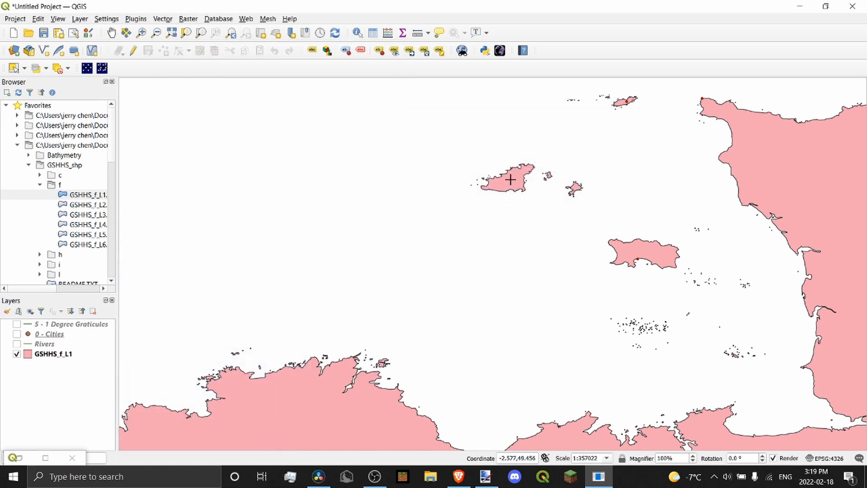
left_click(510, 180)
left_click(508, 213)
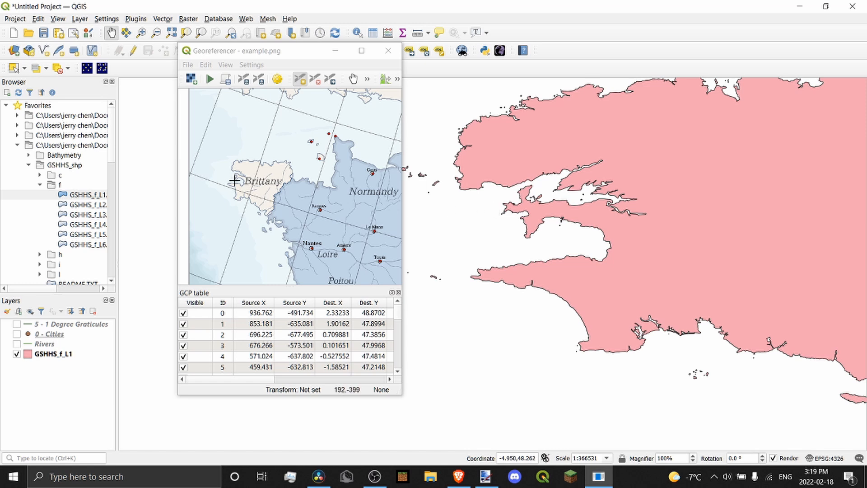
Add two Brittany coast control points, the last matched near -4.5495, 48.1683 on GSHHS_f_L1
scroll(233, 180, "up", 4)
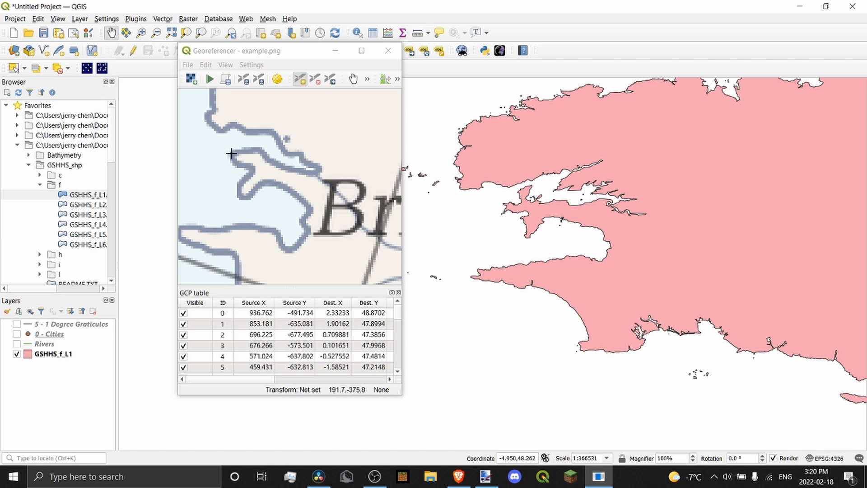
left_click(231, 153)
left_click(563, 212)
scroll(504, 206, "up", 2)
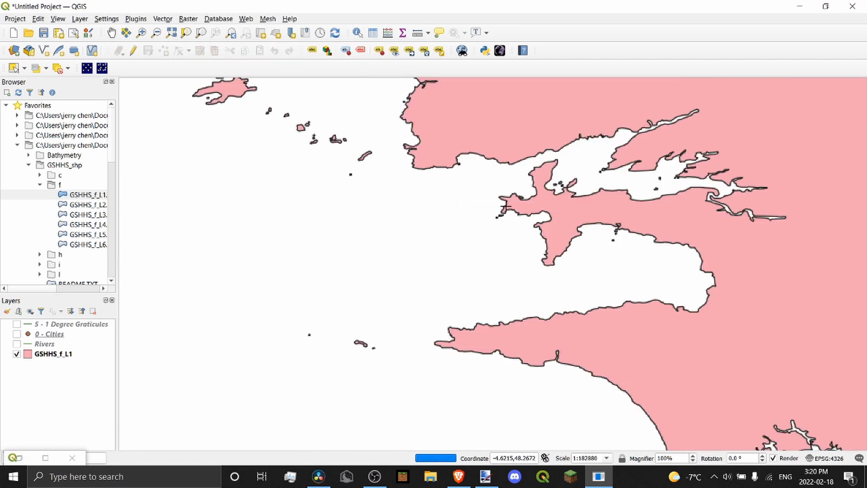
left_click(505, 207)
key("Return")
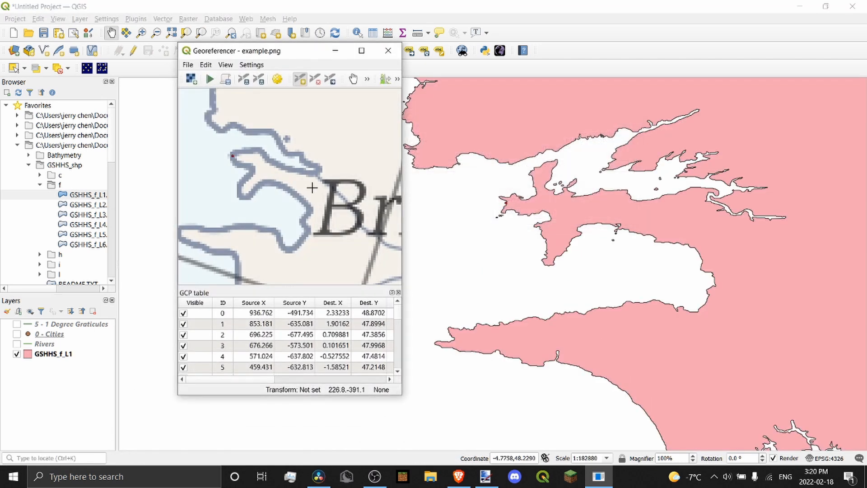
left_click(245, 199)
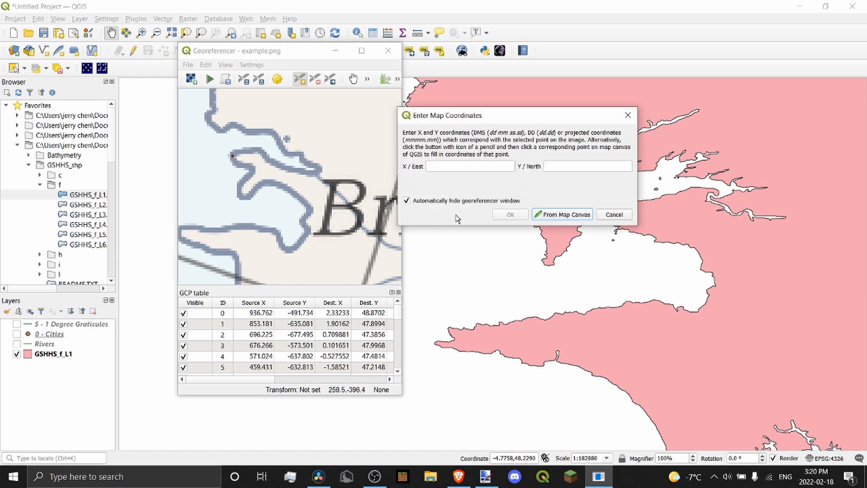
left_click(579, 216)
left_click(550, 265)
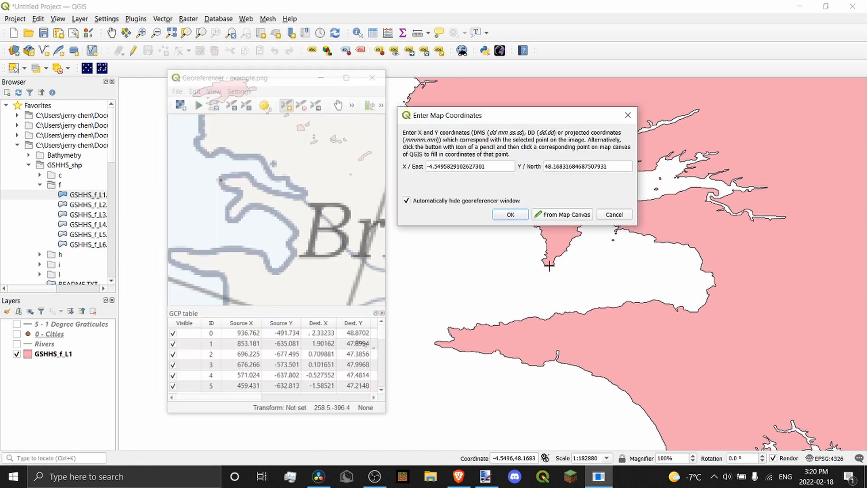
left_click(510, 215)
scroll(285, 172, "down", 4)
scroll(287, 171, "down", 1)
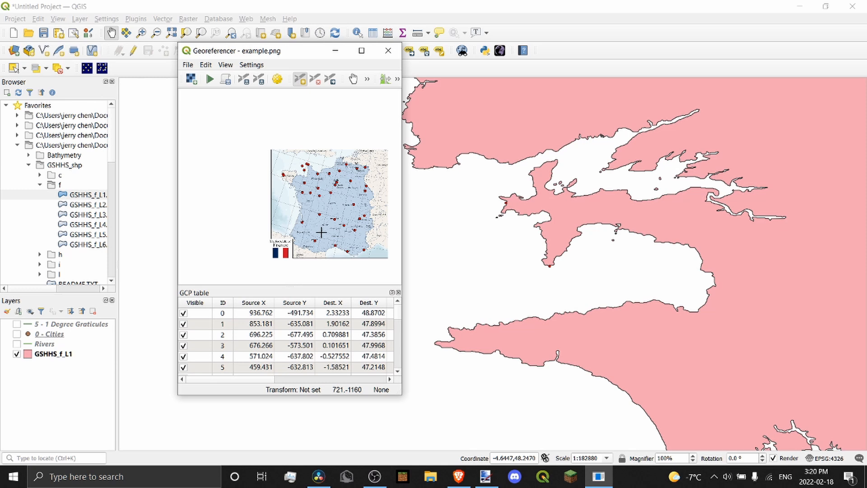
Add a control point on the scanned coast near Bordeaux, matched to the GSHHS coastline
scroll(302, 214, "up", 3)
scroll(513, 169, "down", 3)
scroll(560, 243, "up", 1)
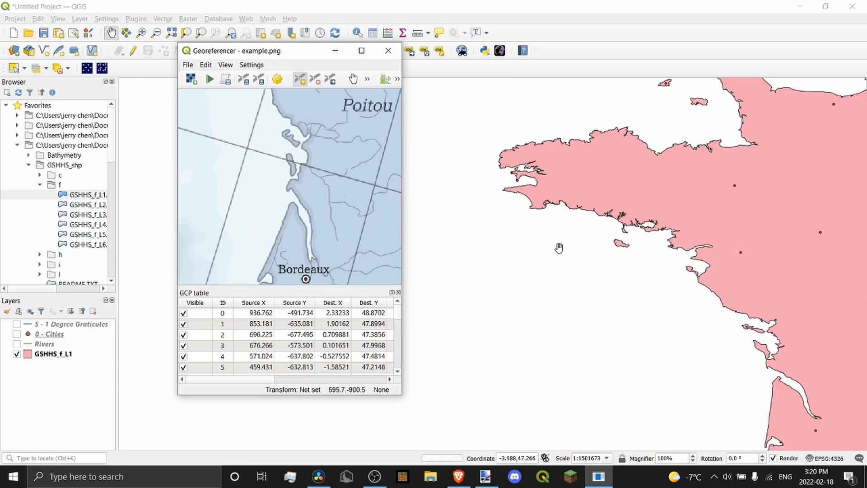
scroll(787, 380, "up", 1)
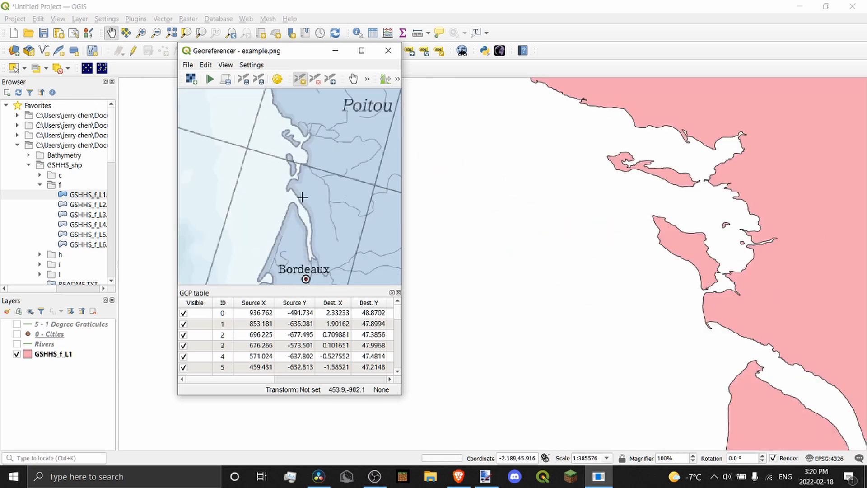
scroll(298, 199, "up", 3)
left_click(294, 202)
left_click(558, 215)
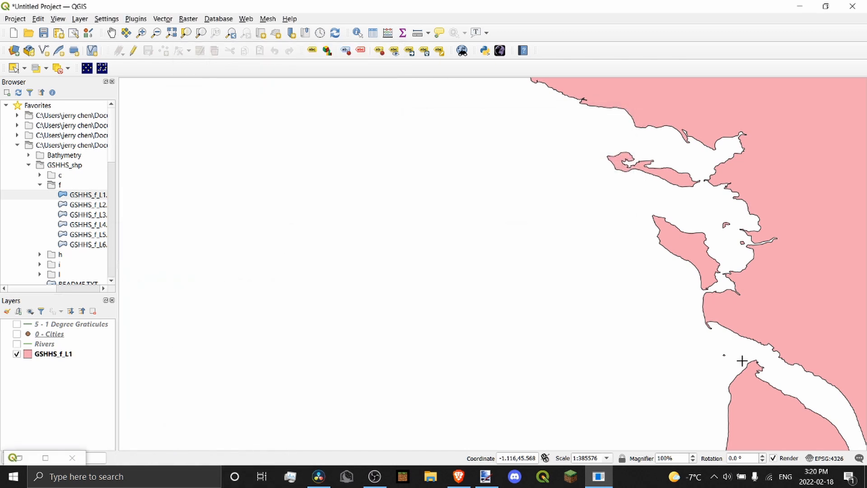
left_click(752, 361)
left_click(496, 213)
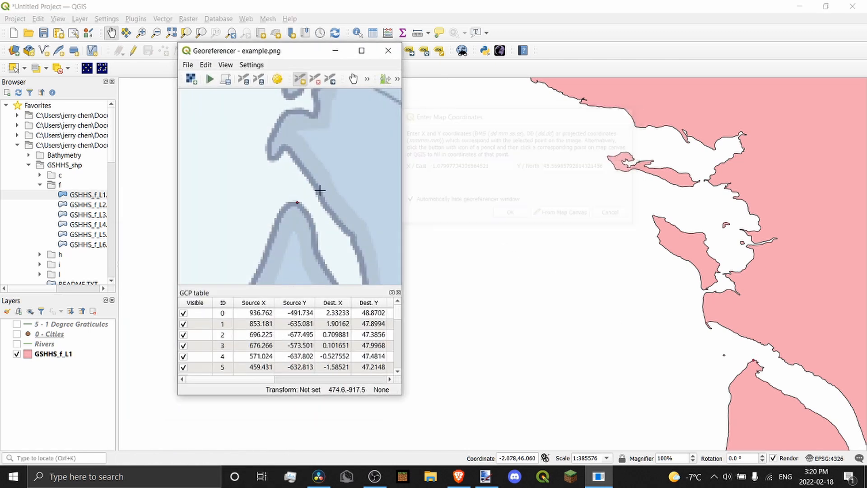
Add a control point on the lagoon's shore, matched to the lagoon on the GSHHS coastline
scroll(321, 189, "down", 3)
scroll(315, 220, "up", 2)
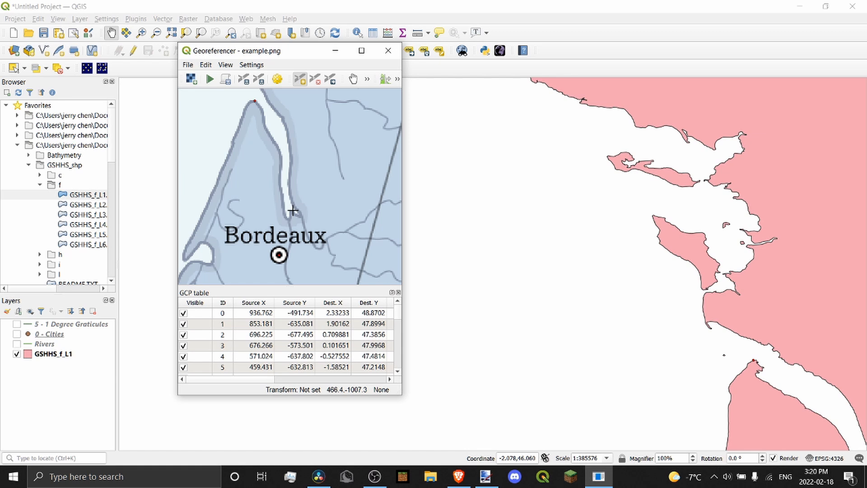
scroll(671, 219, "down", 2)
scroll(735, 298, "up", 2)
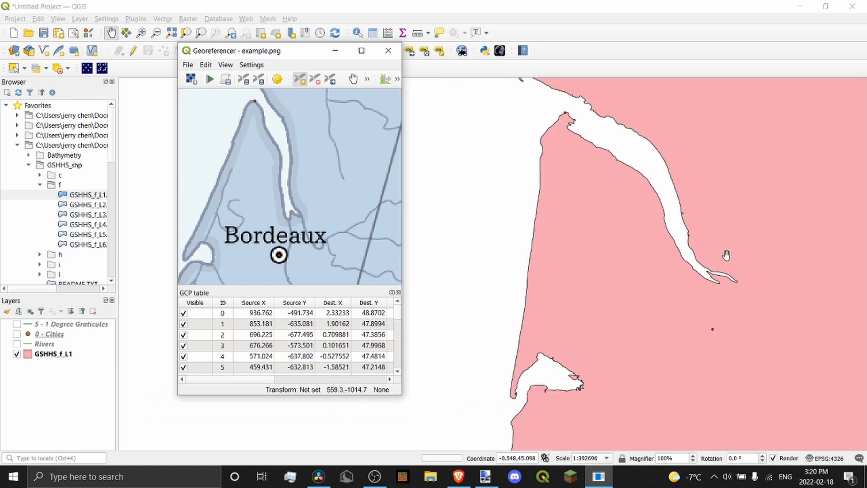
scroll(702, 224, "up", 1)
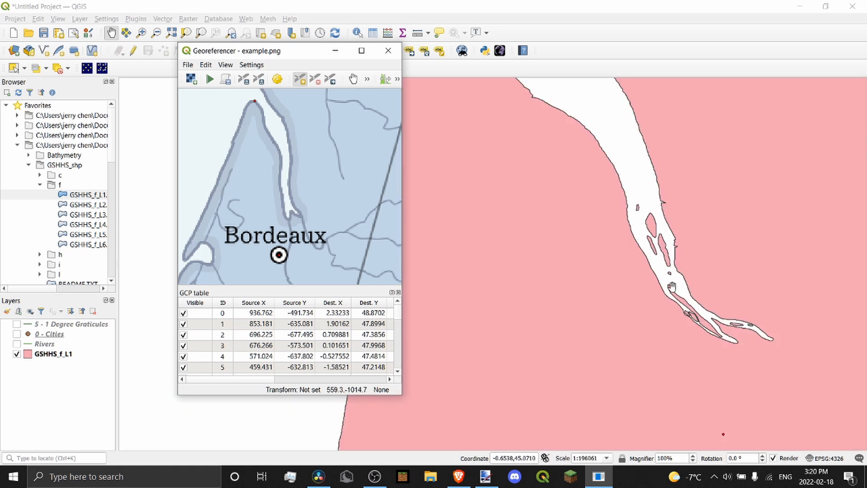
scroll(675, 242, "down", 2)
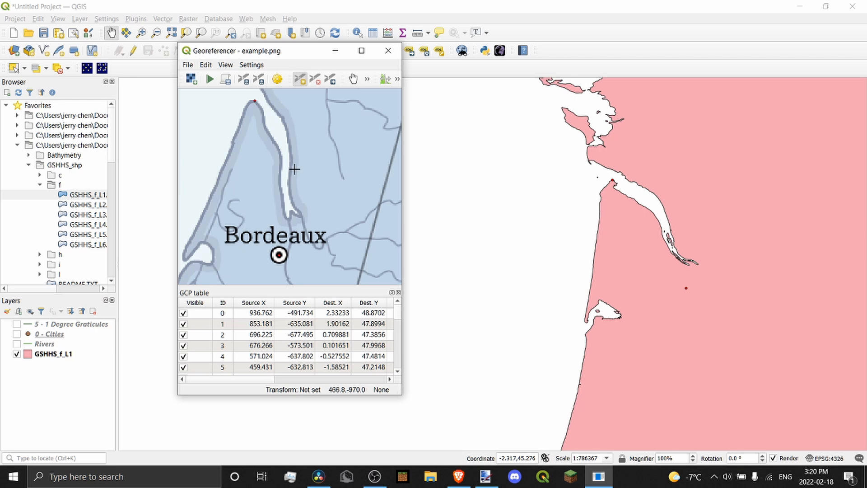
scroll(717, 260, "up", 2)
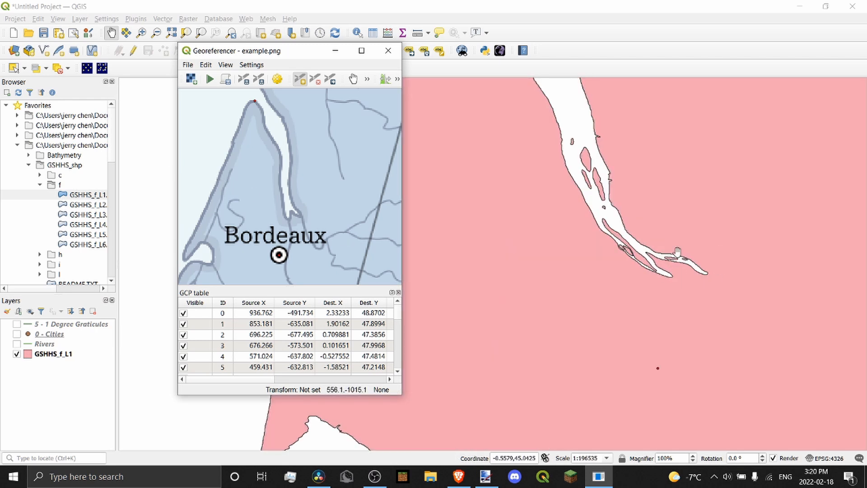
scroll(675, 251, "down", 2)
scroll(327, 186, "down", 2)
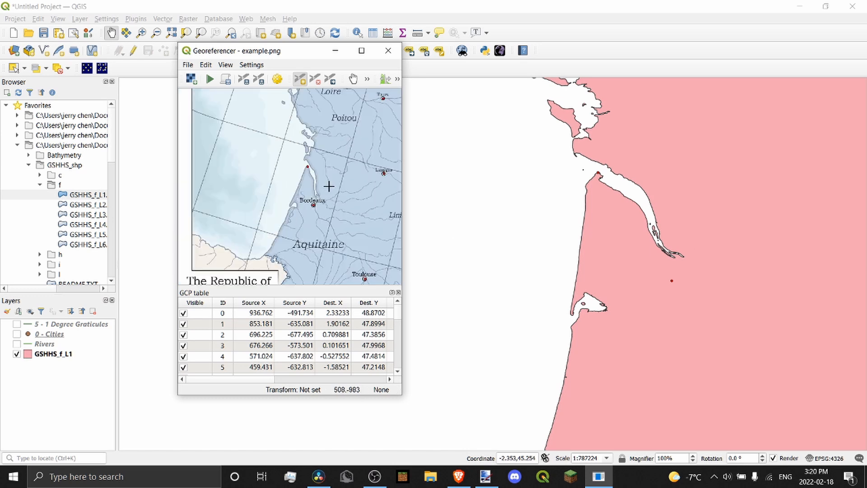
scroll(327, 186, "up", 3)
scroll(677, 244, "up", 1)
scroll(291, 247, "up", 1)
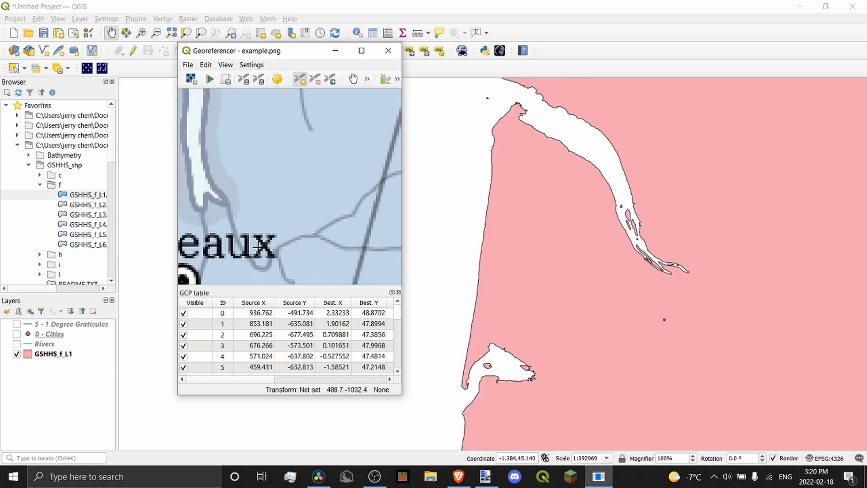
scroll(291, 248, "down", 2)
scroll(286, 221, "up", 3)
scroll(601, 233, "up", 2)
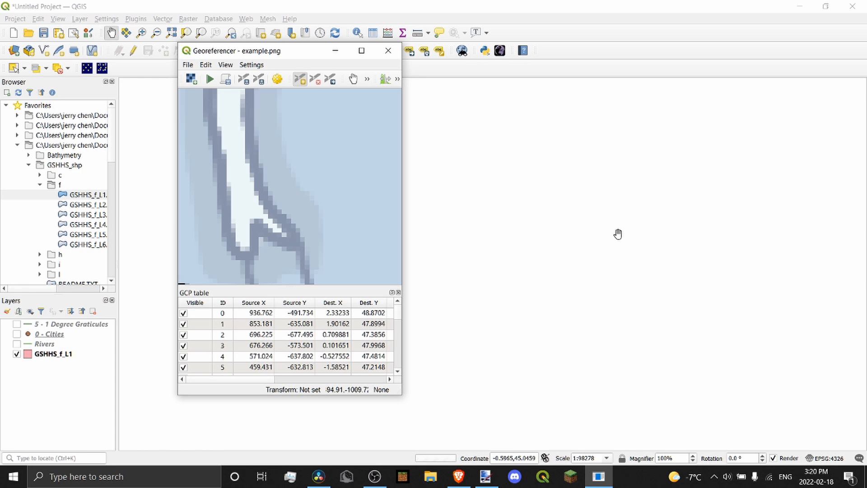
scroll(677, 266, "down", 5)
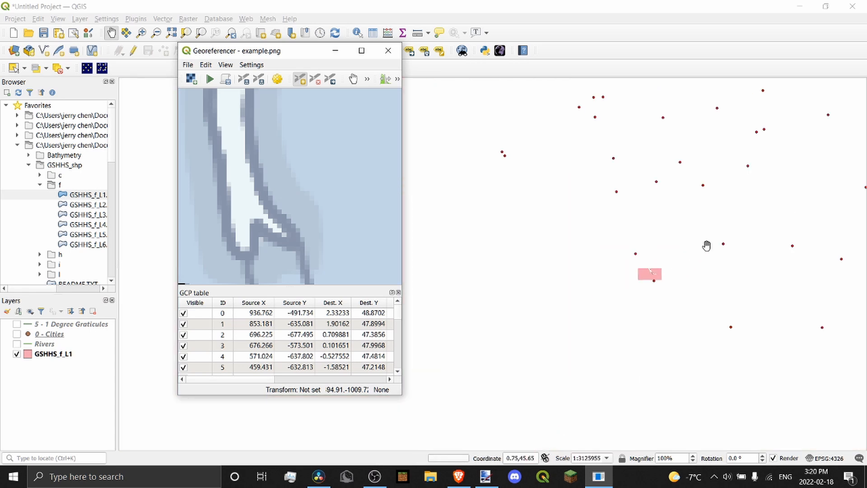
left_click_drag(701, 256, 479, 196)
scroll(298, 195, "down", 2)
scroll(302, 187, "down", 3)
scroll(295, 185, "up", 3)
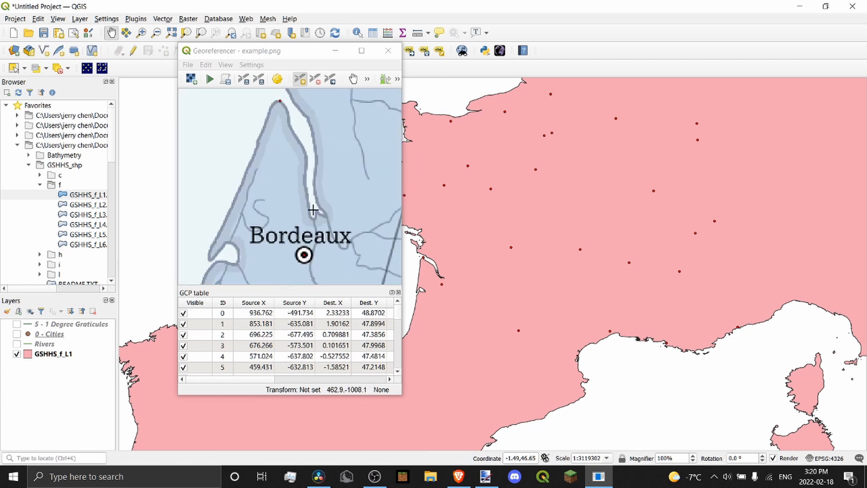
scroll(312, 210, "up", 1)
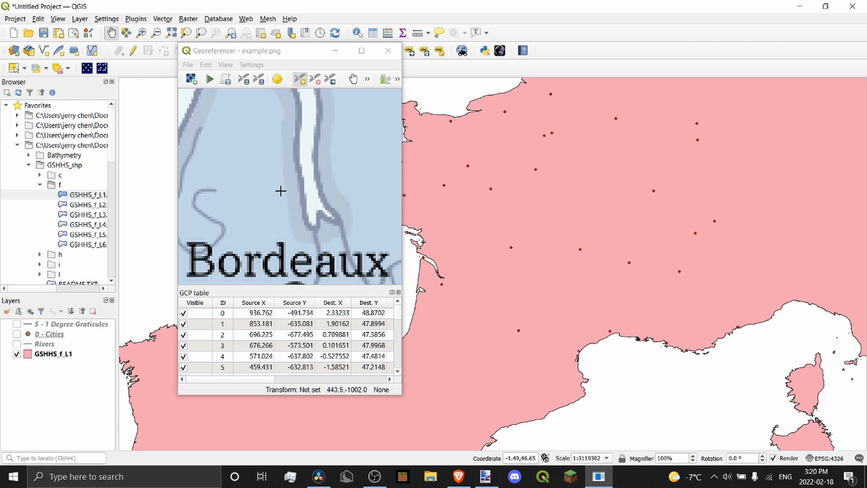
scroll(353, 174, "down", 2)
scroll(348, 185, "up", 3)
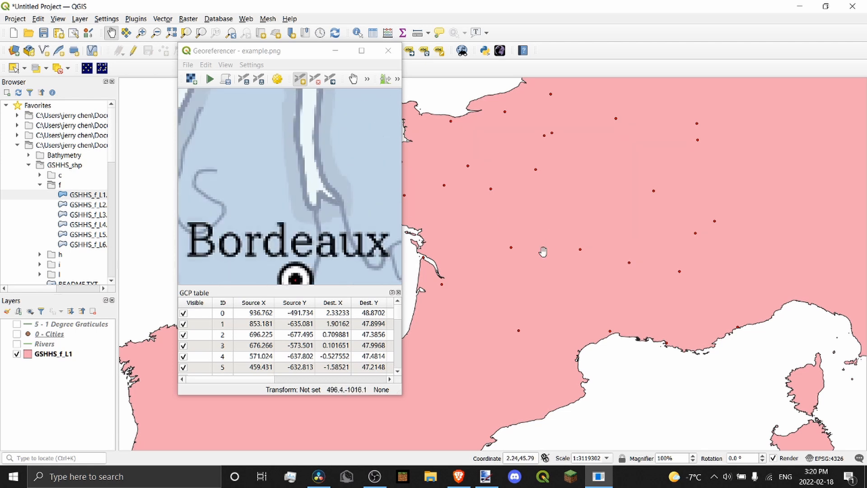
scroll(348, 233, "down", 2)
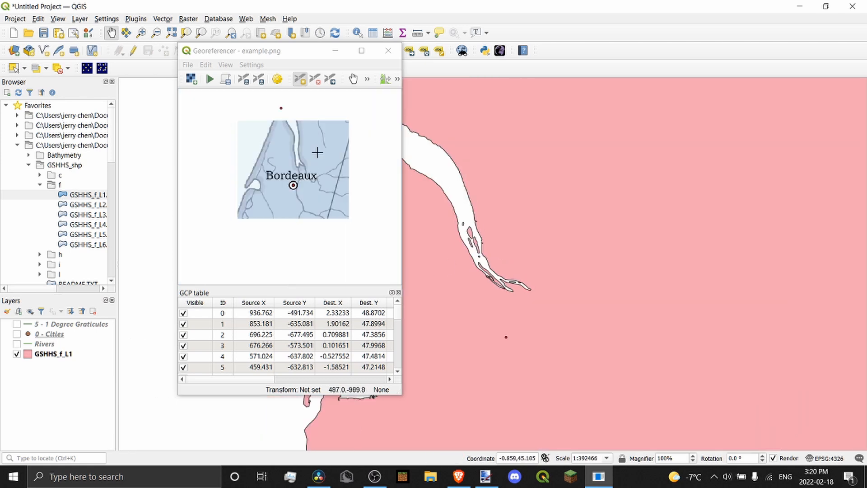
scroll(271, 186, "up", 1)
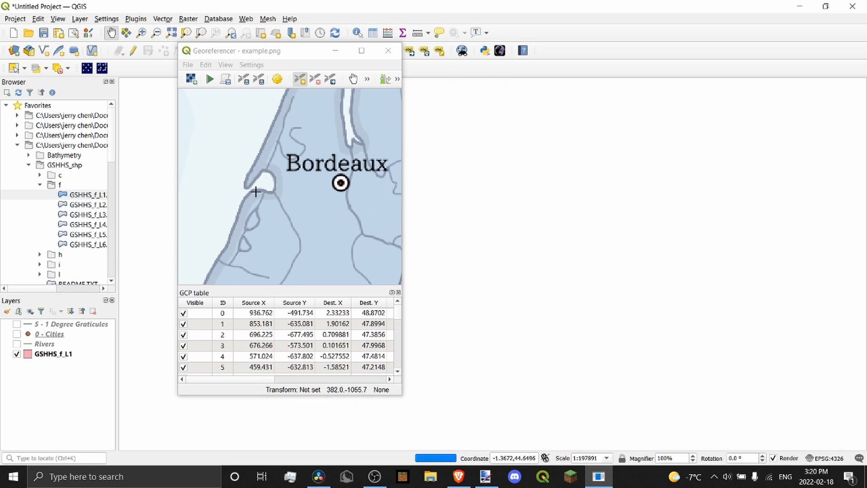
scroll(249, 183, "up", 3)
left_click(248, 180)
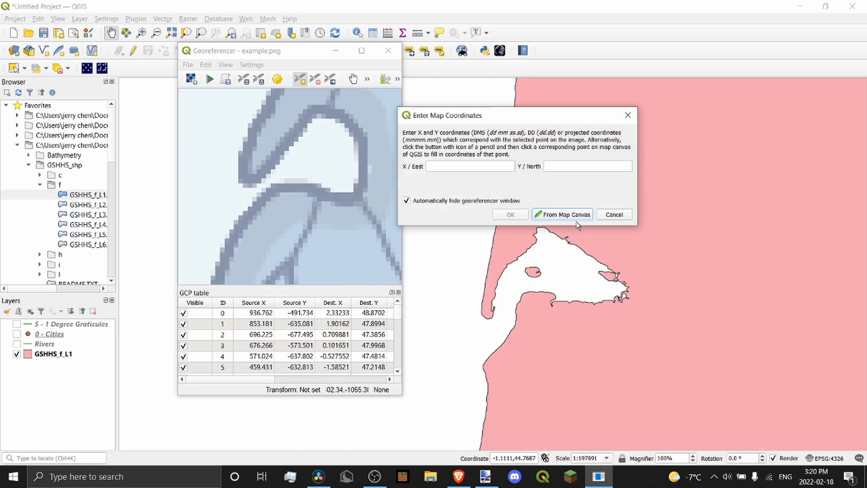
left_click(563, 215)
left_click(490, 319)
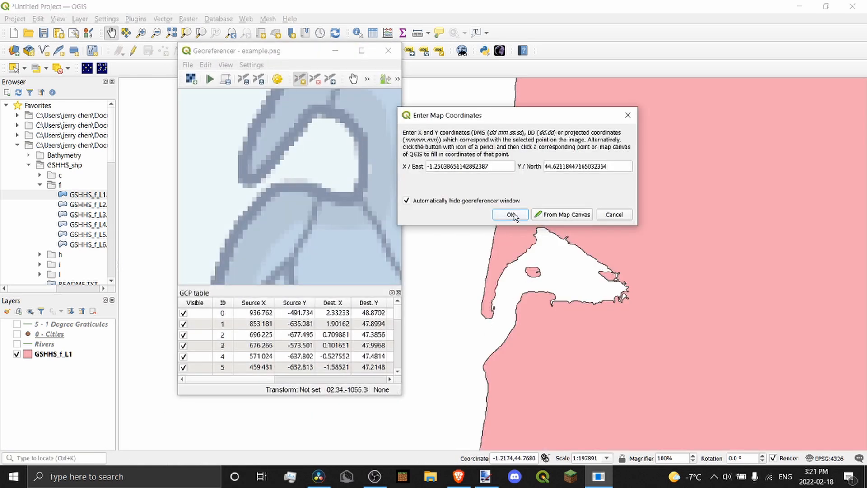
left_click(513, 214)
Switch the Rivers layer back on to show river courses across France
scroll(254, 156, "down", 3)
scroll(352, 139, "down", 3)
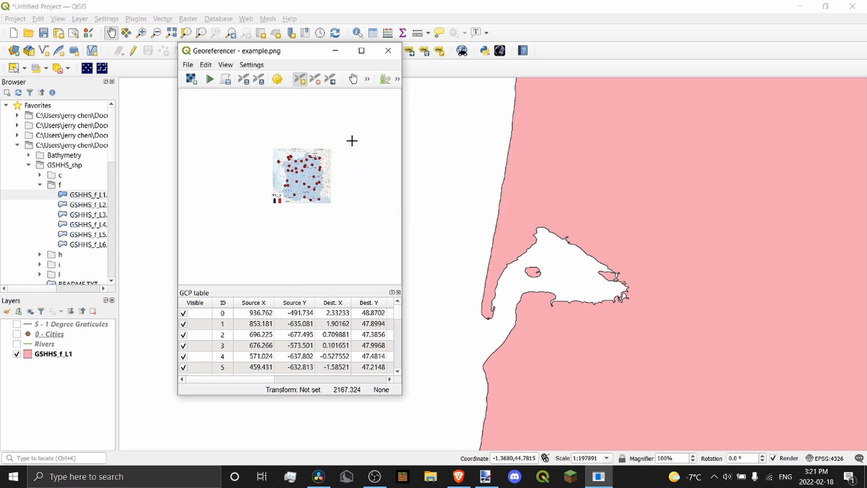
scroll(311, 107, "up", 5)
scroll(312, 107, "up", 2)
scroll(336, 236, "down", 5)
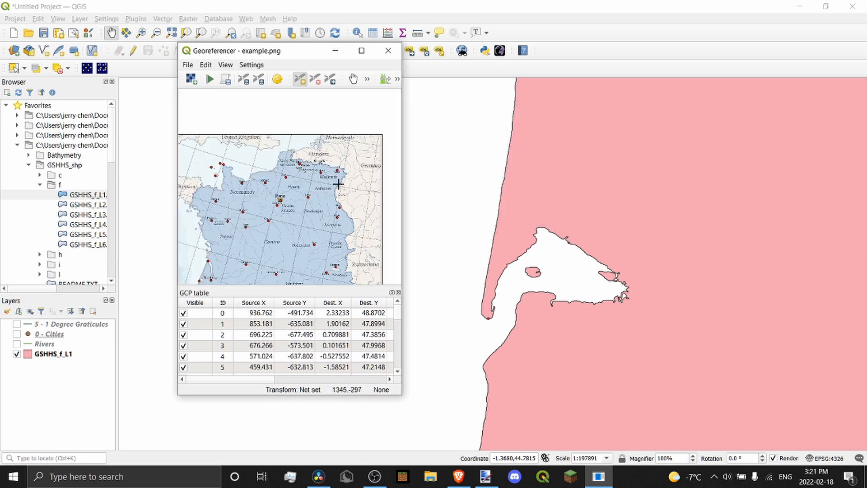
scroll(296, 234, "up", 3)
scroll(281, 183, "up", 4)
scroll(280, 187, "down", 2)
scroll(299, 197, "up", 3)
scroll(296, 188, "down", 4)
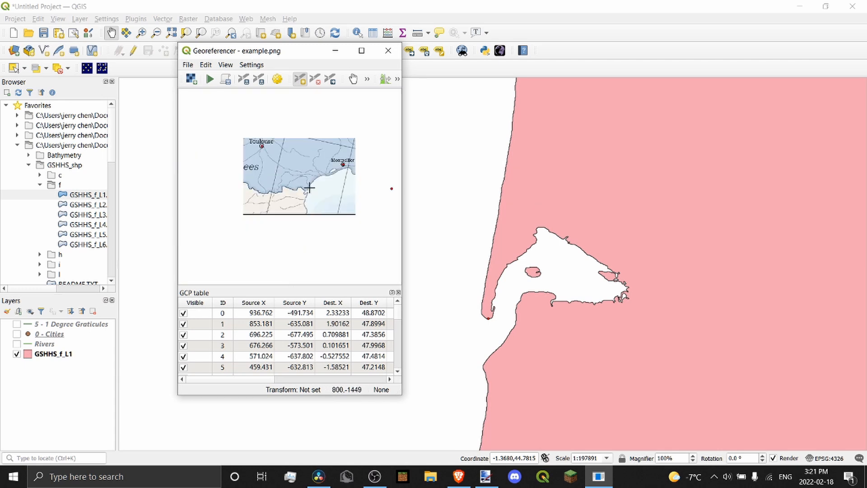
scroll(311, 183, "up", 2)
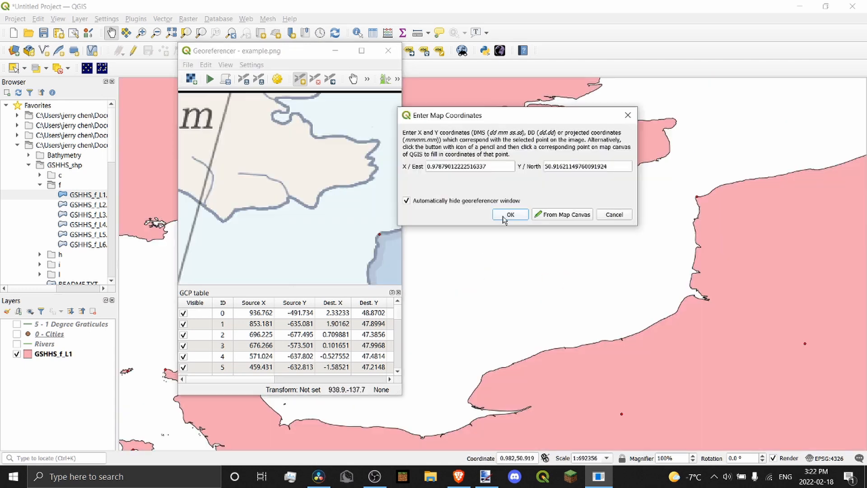
scroll(320, 163, "down", 3)
scroll(290, 199, "down", 1)
scroll(261, 140, "up", 3)
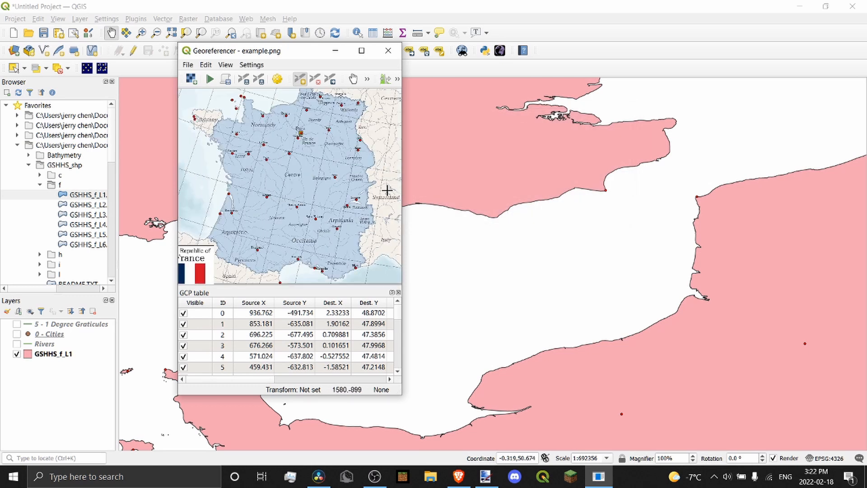
scroll(273, 176, "down", 2)
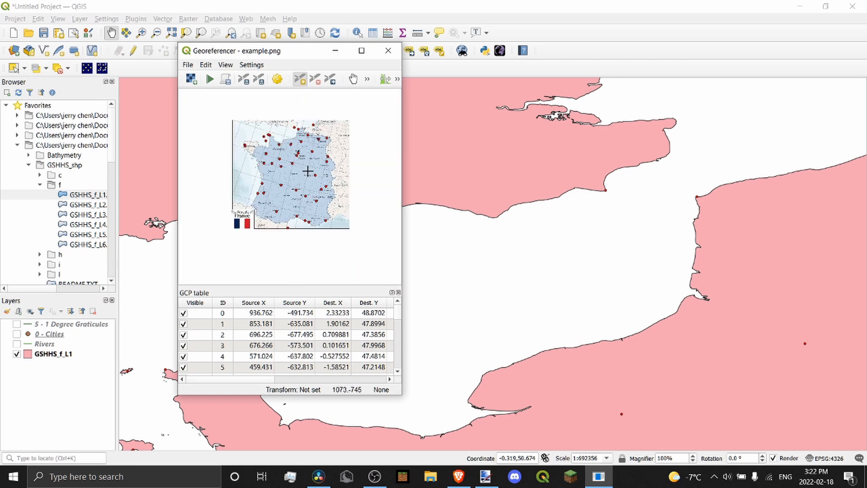
scroll(602, 179, "down", 3)
scroll(648, 251, "up", 1)
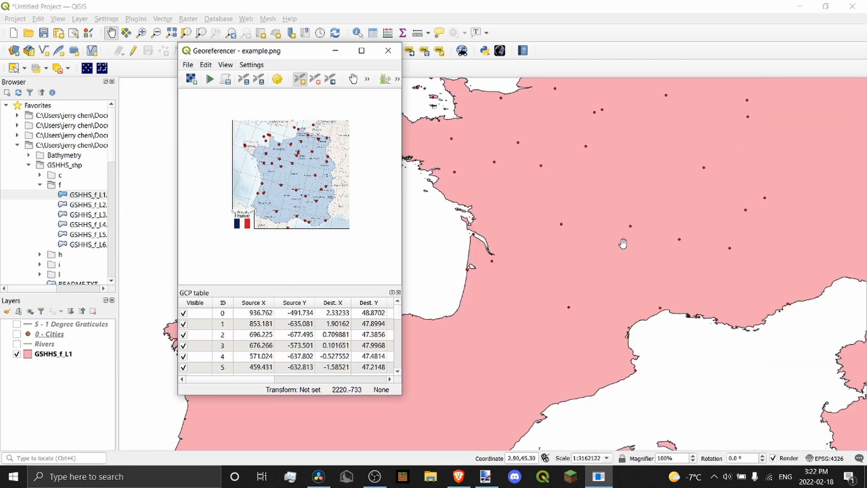
scroll(270, 171, "up", 4)
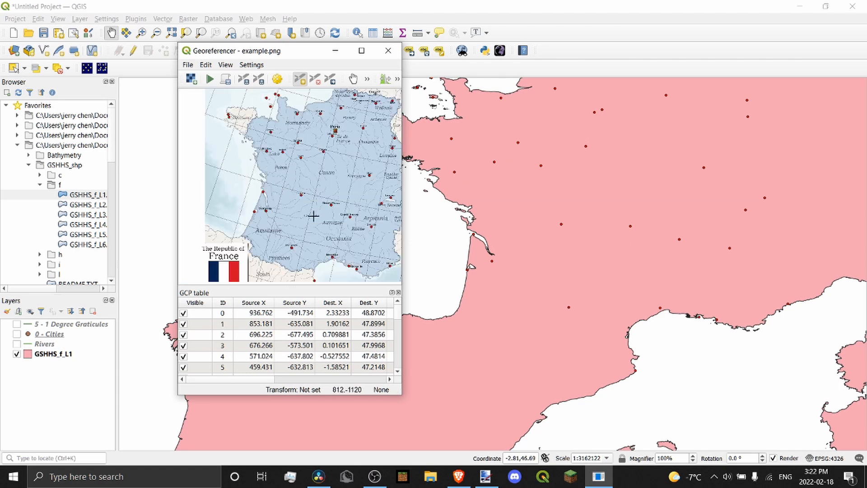
scroll(330, 232, "down", 3)
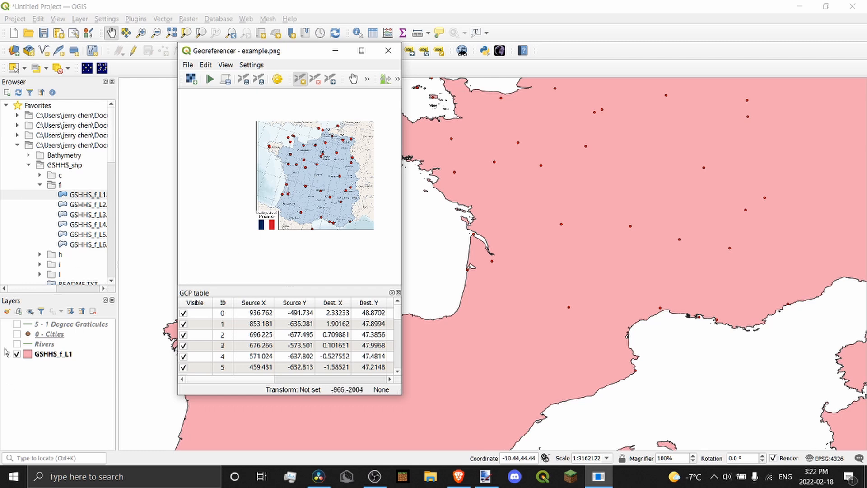
left_click(17, 344)
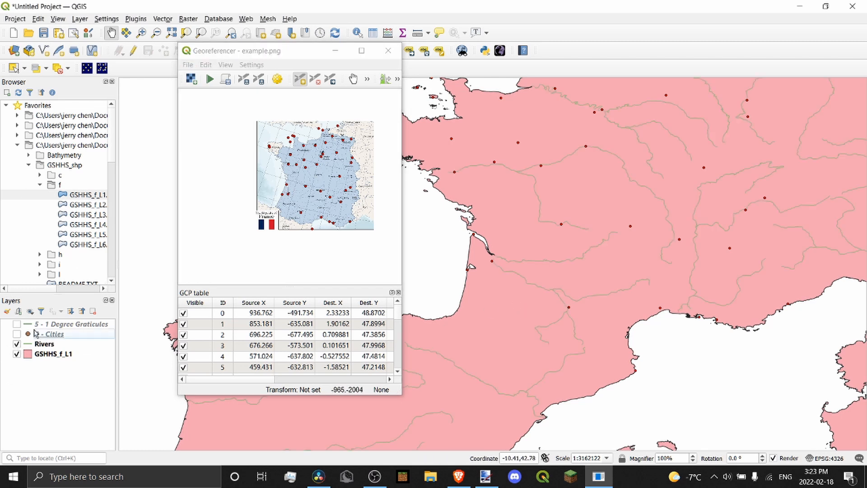
Pan and zoom the coastline map across France, from the north-east border to northern France
scroll(338, 176, "up", 10)
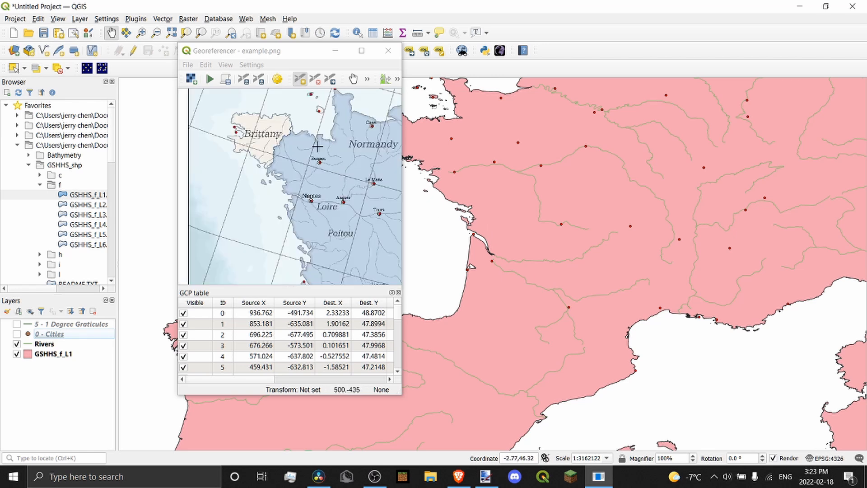
left_click_drag(565, 253, 579, 235)
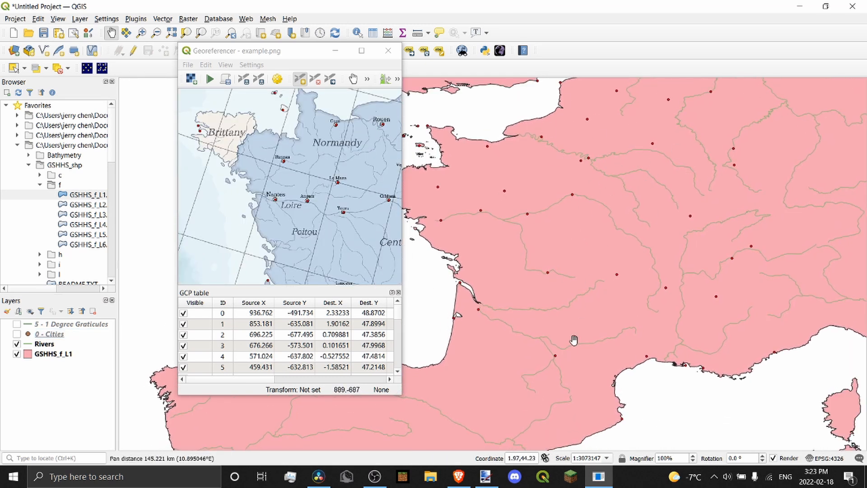
left_click_drag(573, 339, 635, 221)
scroll(358, 138, "down", 2)
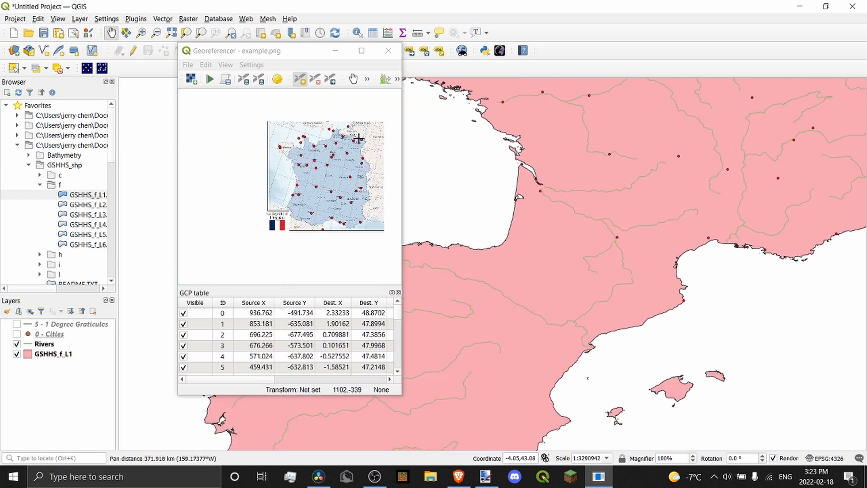
scroll(377, 144, "up", 2)
scroll(373, 137, "up", 2)
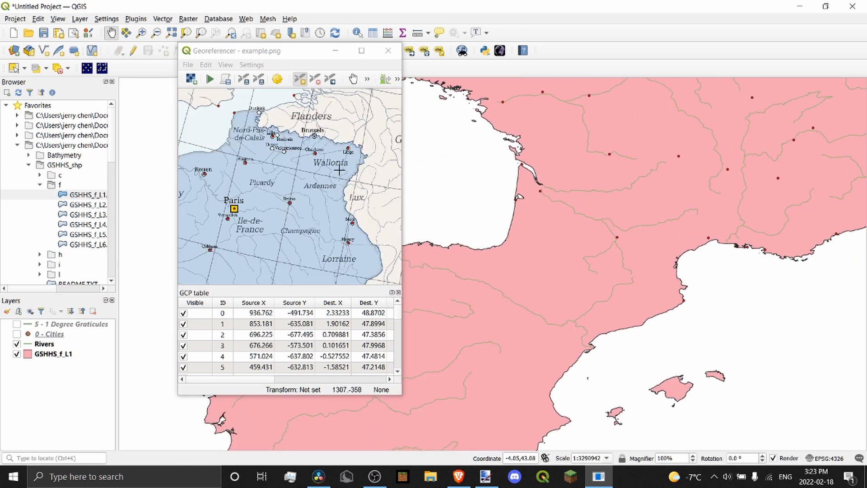
scroll(311, 126, "down", 3)
scroll(325, 212, "down", 2)
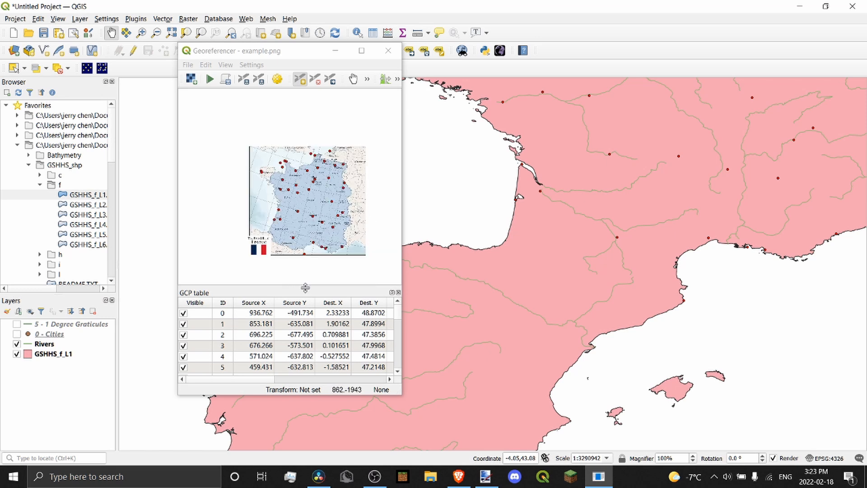
scroll(263, 249, "up", 2)
scroll(312, 256, "up", 2)
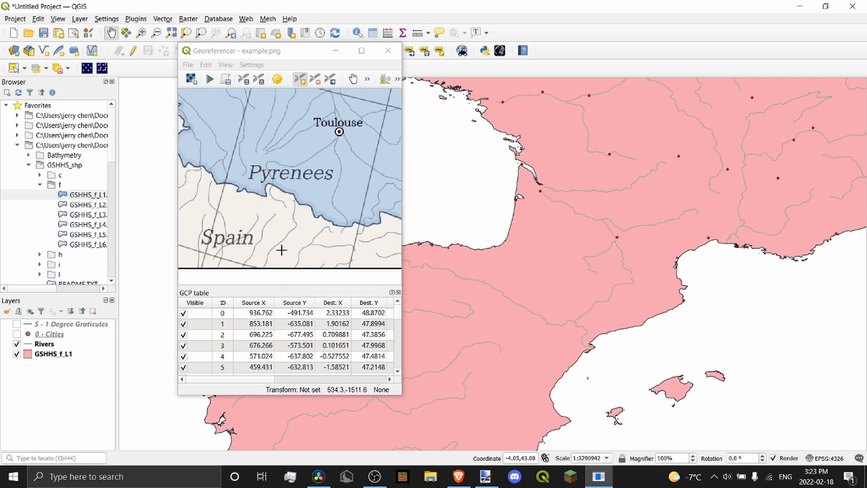
scroll(253, 217, "down", 4)
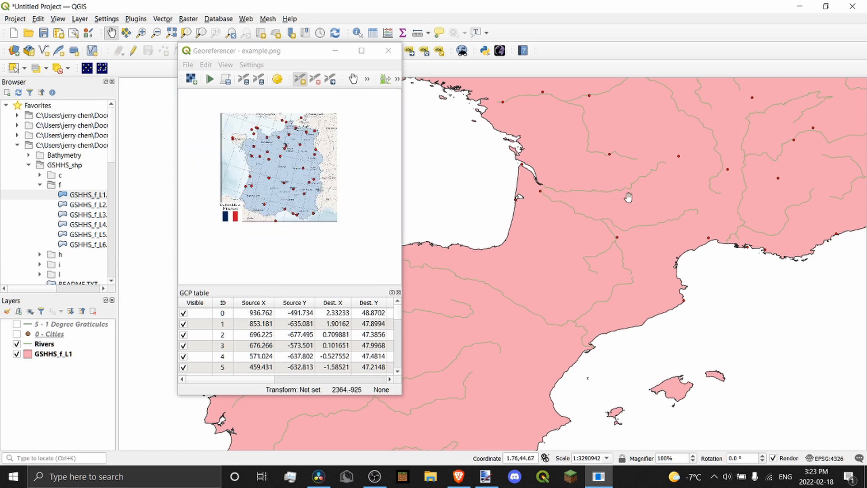
left_click_drag(629, 195, 541, 296)
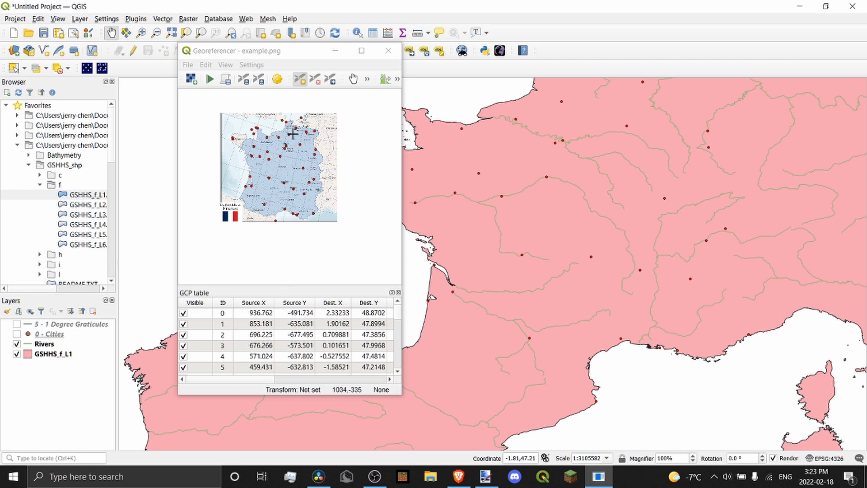
scroll(322, 134, "up", 5)
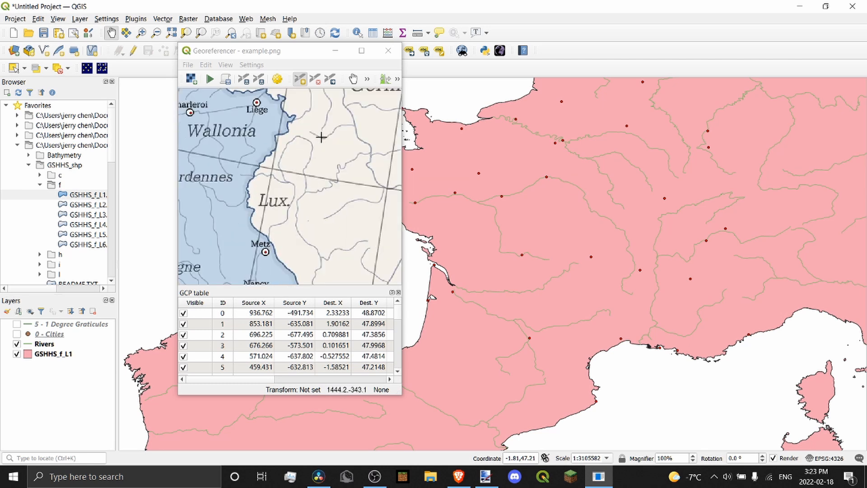
scroll(266, 168, "down", 3)
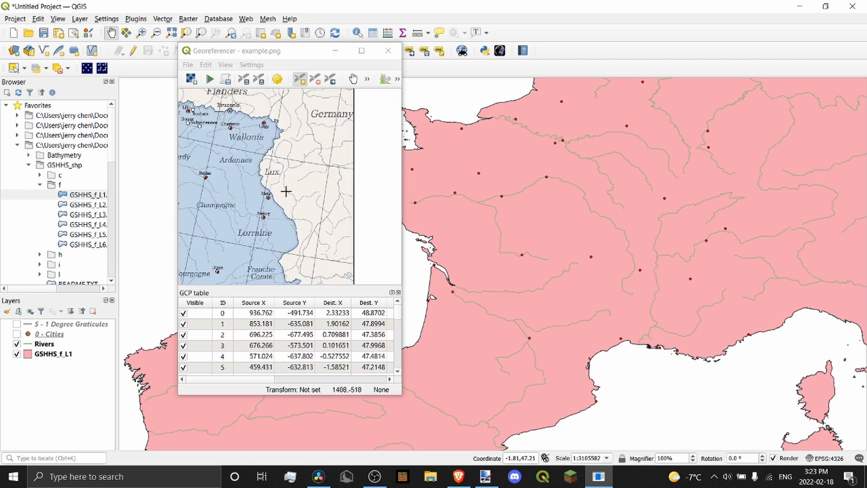
scroll(287, 147, "up", 3)
left_click_drag(689, 145, 596, 226)
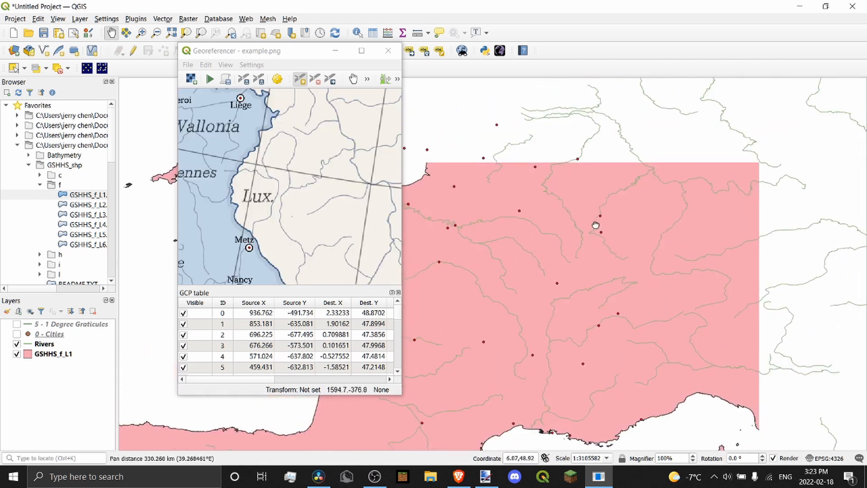
scroll(629, 193, "up", 1)
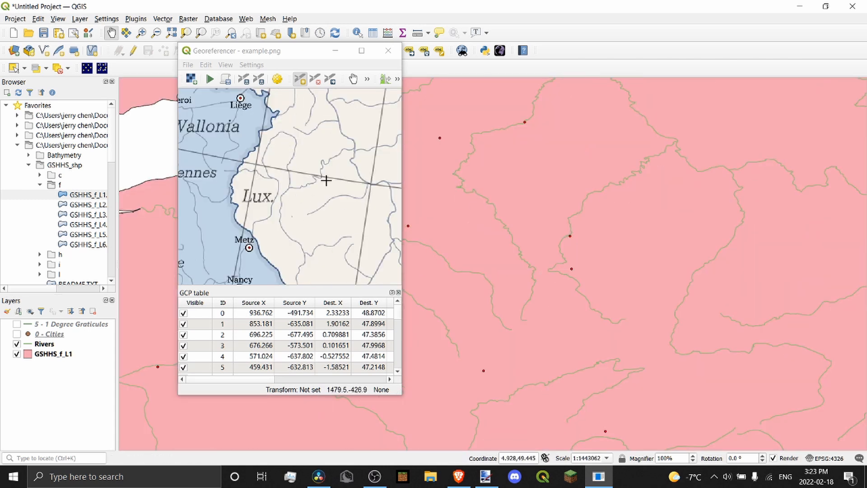
scroll(330, 171, "down", 3)
scroll(333, 171, "up", 4)
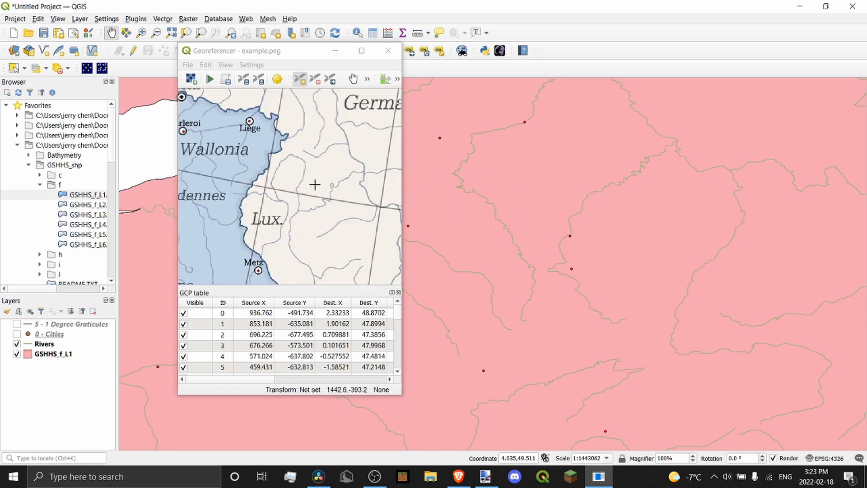
scroll(303, 186, "down", 2)
scroll(620, 229, "down", 1)
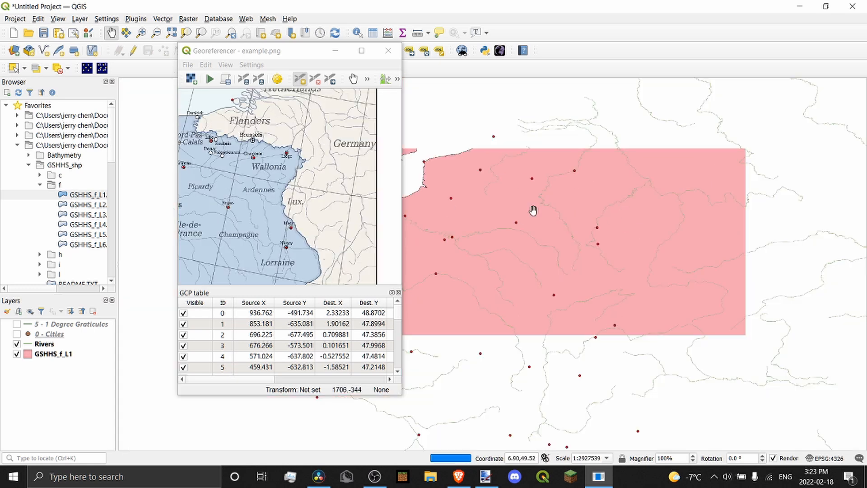
scroll(333, 182, "down", 4)
scroll(266, 216, "up", 4)
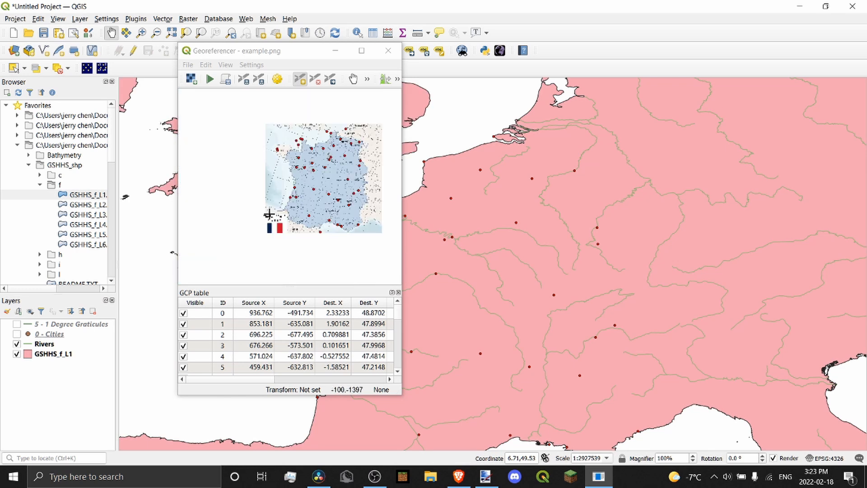
scroll(289, 176, "down", 3)
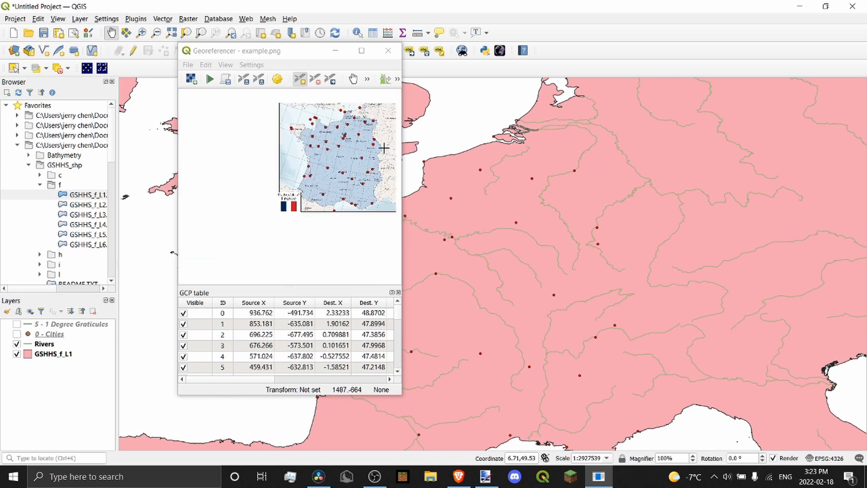
scroll(343, 156, "up", 5)
scroll(253, 149, "up", 2)
scroll(289, 168, "down", 4)
scroll(296, 161, "up", 3)
scroll(210, 152, "down", 2)
scroll(217, 115, "up", 4)
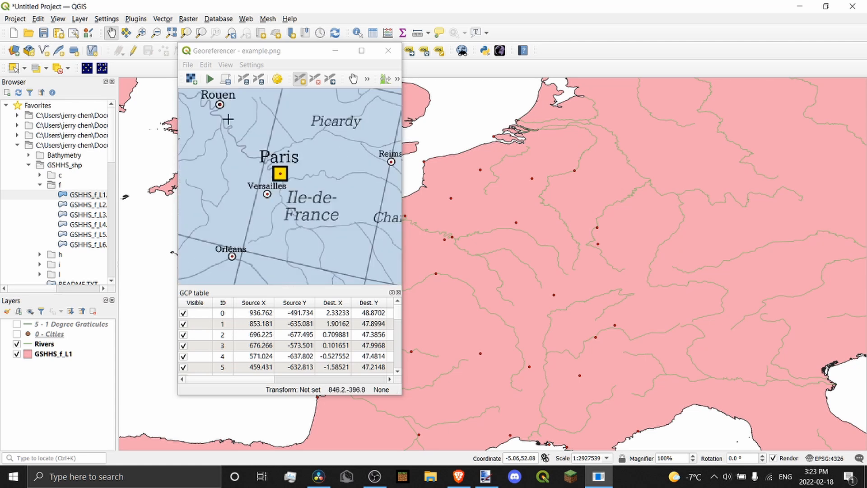
left_click_drag(508, 246, 634, 166)
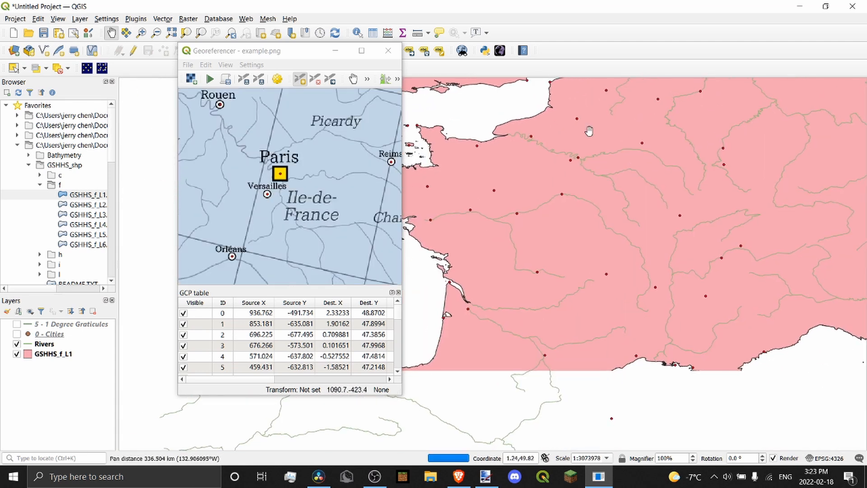
scroll(357, 177, "down", 2)
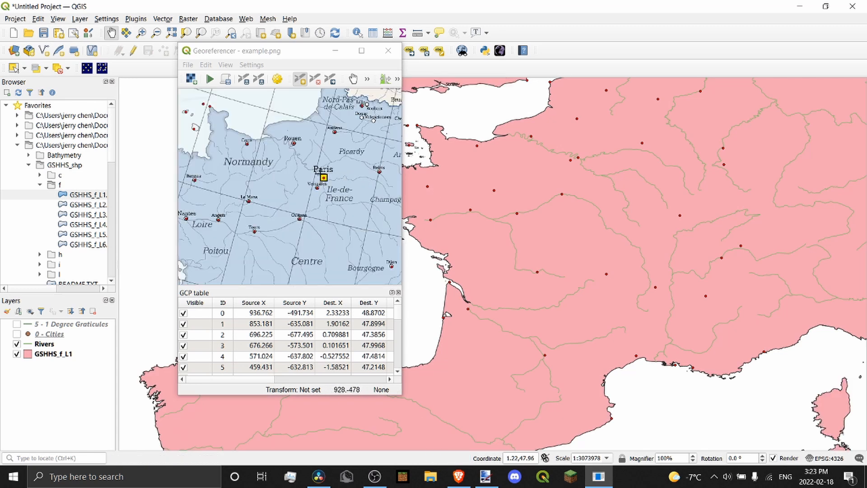
Hide the Rivers layer so only the GSHHS_f_L1 coastline shows beside the scan
left_click(17, 344)
scroll(285, 246, "down", 2)
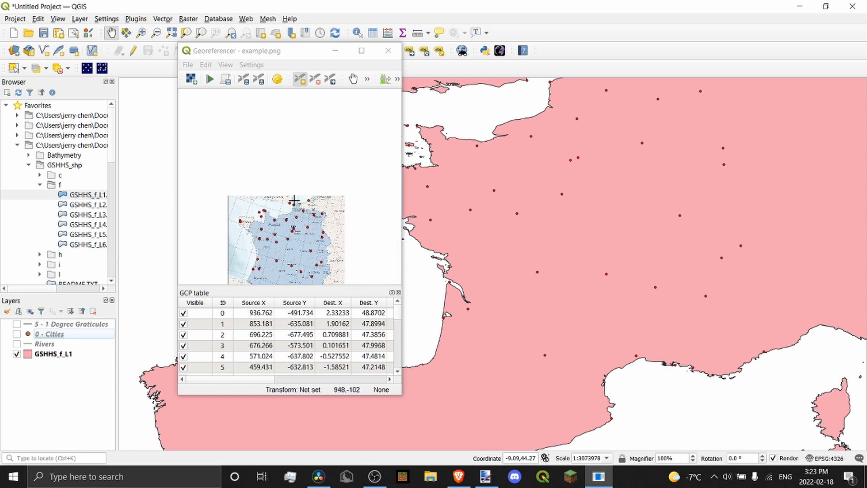
scroll(289, 219, "up", 2)
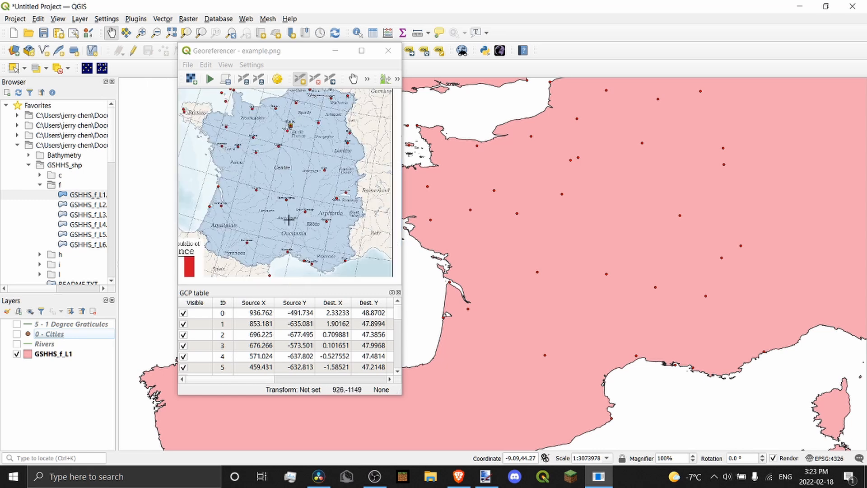
scroll(288, 220, "down", 2)
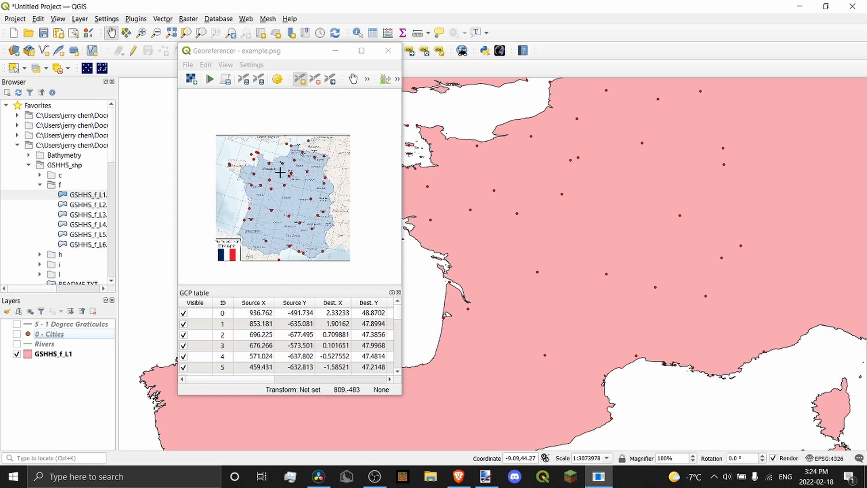
Open the georeferencer Transformation Settings and try Thin Plate Spline instead of Polynomial 3
left_click(278, 80)
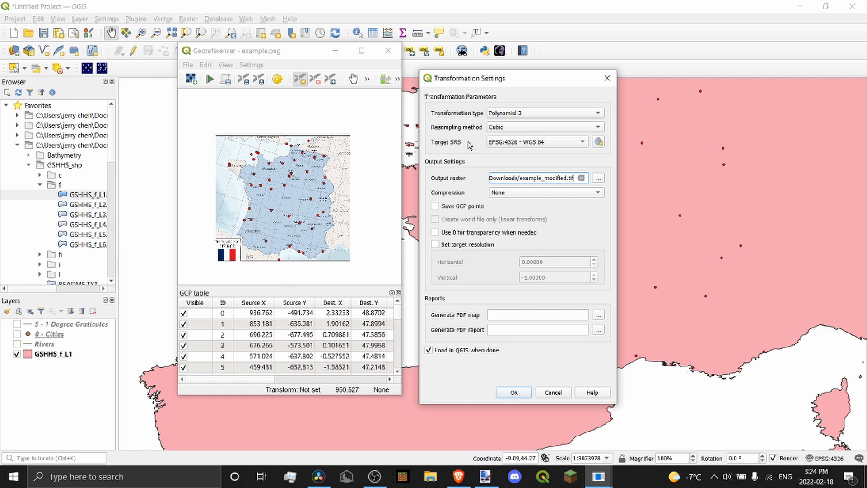
left_click(518, 115)
left_click(467, 117)
left_click(568, 116)
left_click(548, 114)
left_click(541, 116)
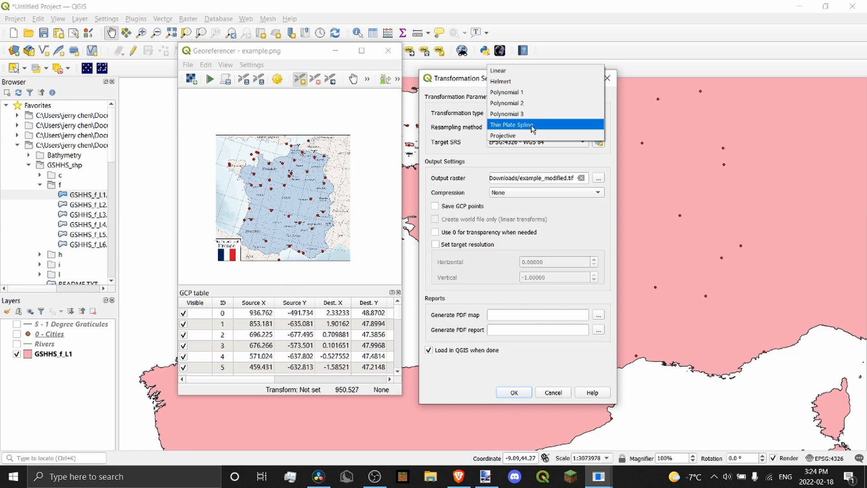
left_click(532, 129)
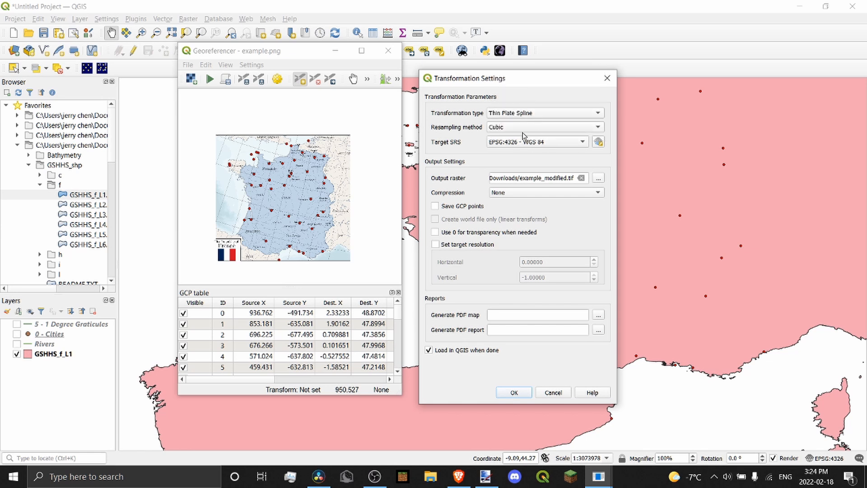
scroll(519, 115, "up", 1)
Compare Thin Plate Spline once more, then set the transformation back to Polynomial 3
left_click(524, 114)
left_click(536, 113)
left_click(514, 113)
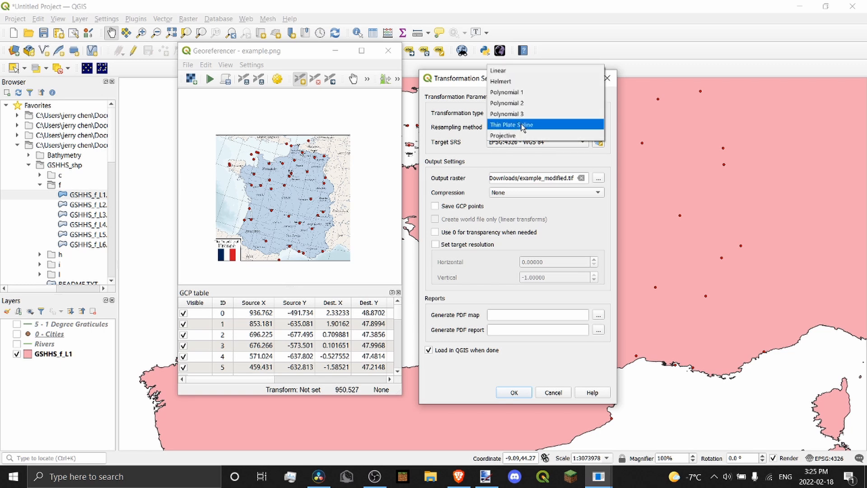
left_click(522, 127)
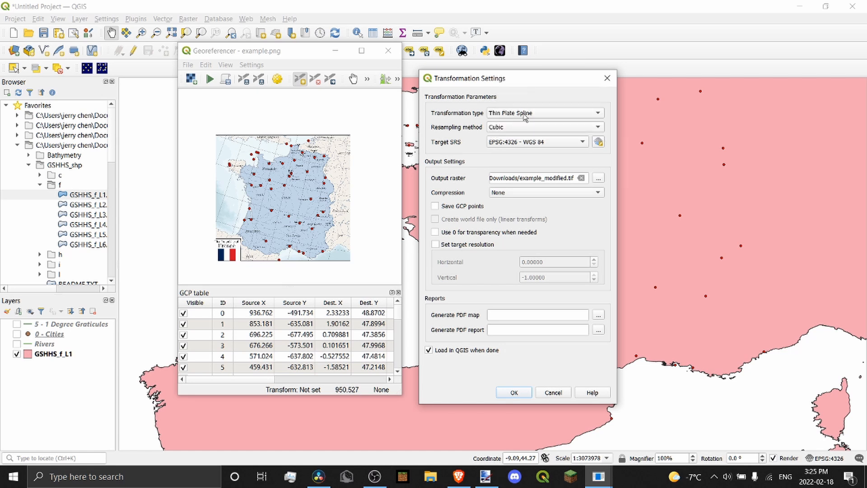
left_click(502, 115)
left_click(515, 114)
left_click(515, 113)
left_click(513, 103)
Review the resampling methods, keeping Cubic
left_click(498, 127)
left_click(462, 134)
left_click(521, 128)
left_click(464, 132)
left_click(508, 130)
left_click(461, 133)
left_click(516, 130)
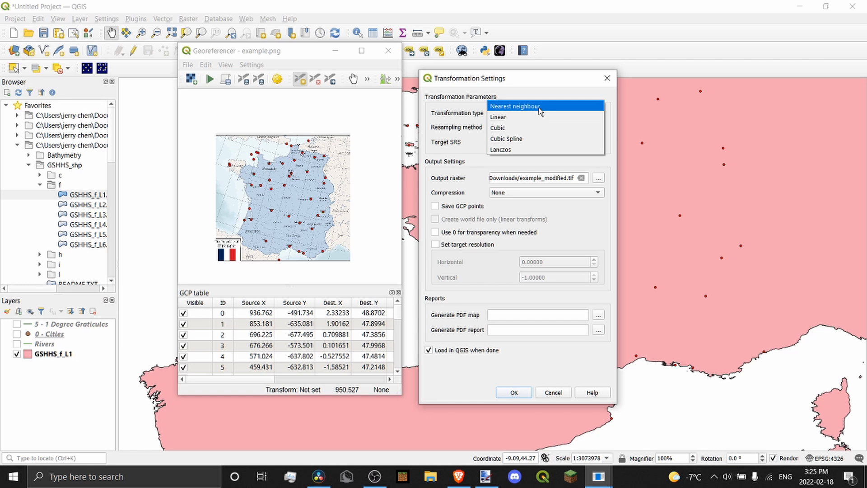
Keep Cubic resampling, empty the Output raster path, and leave Compression at None
left_click(527, 130)
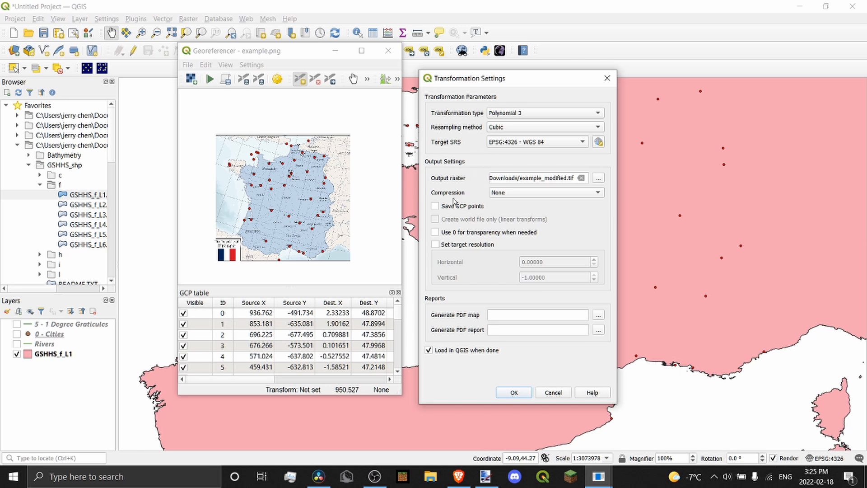
left_click_drag(492, 178, 567, 180)
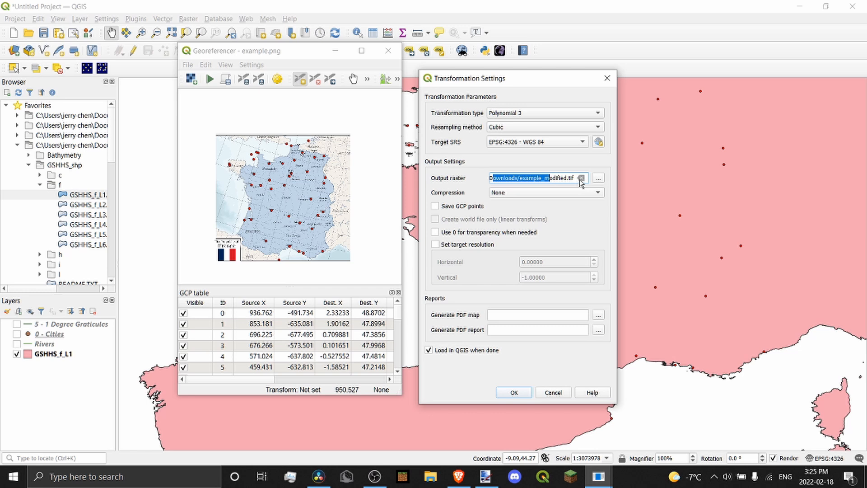
left_click(557, 178)
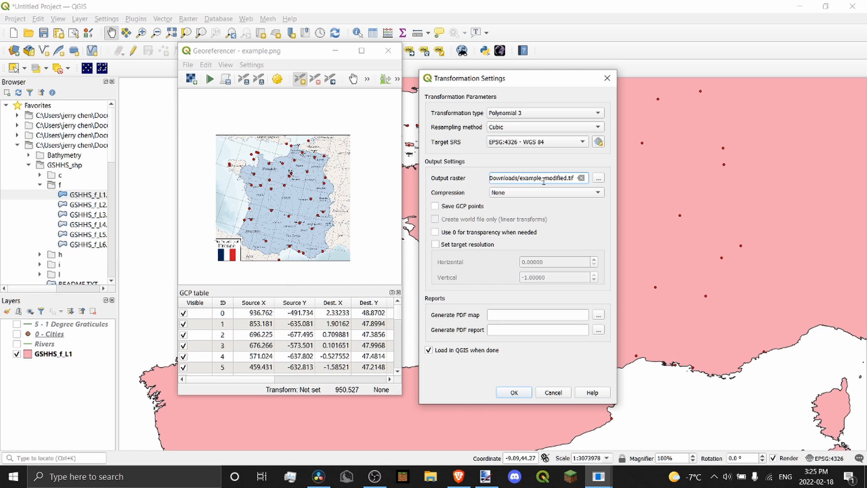
left_click(581, 178)
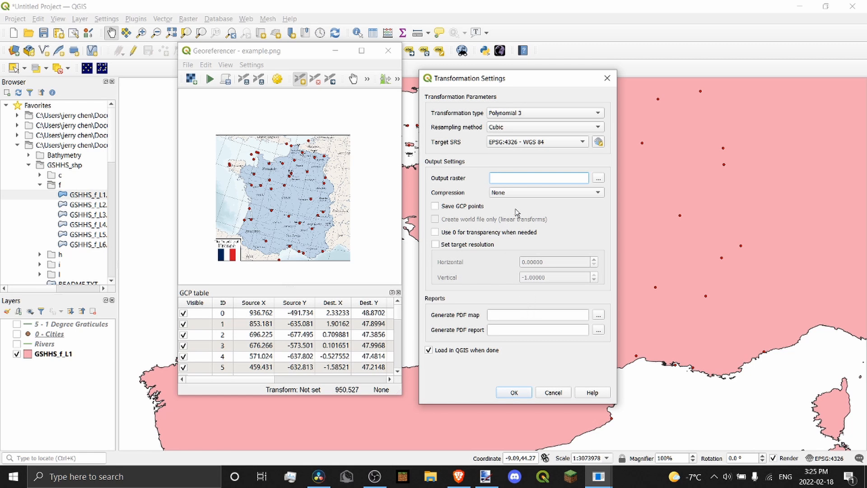
left_click(496, 193)
left_click(491, 194)
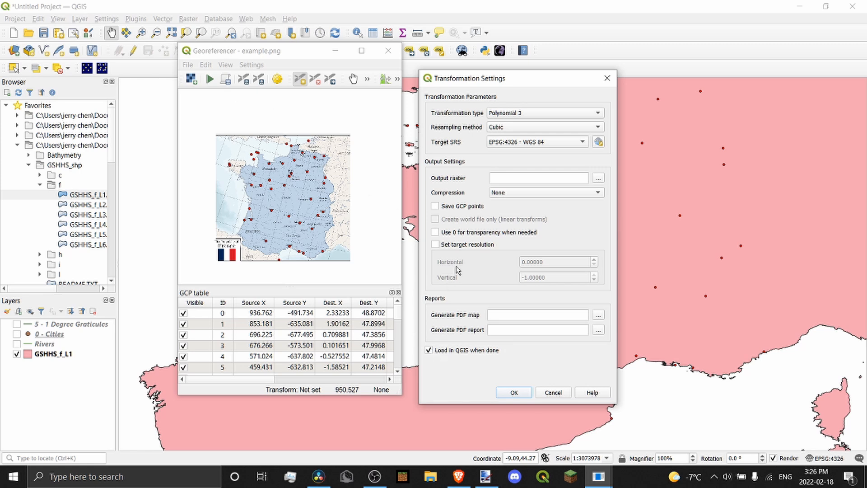
Keep Polynomial 3 and set the output raster to Downloads/example_modified.tif after the missing-name warning
left_click(520, 393)
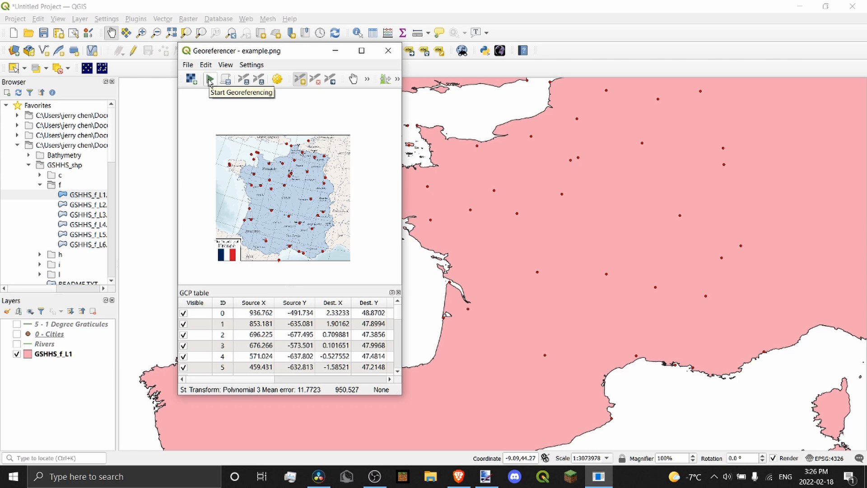
left_click(210, 81)
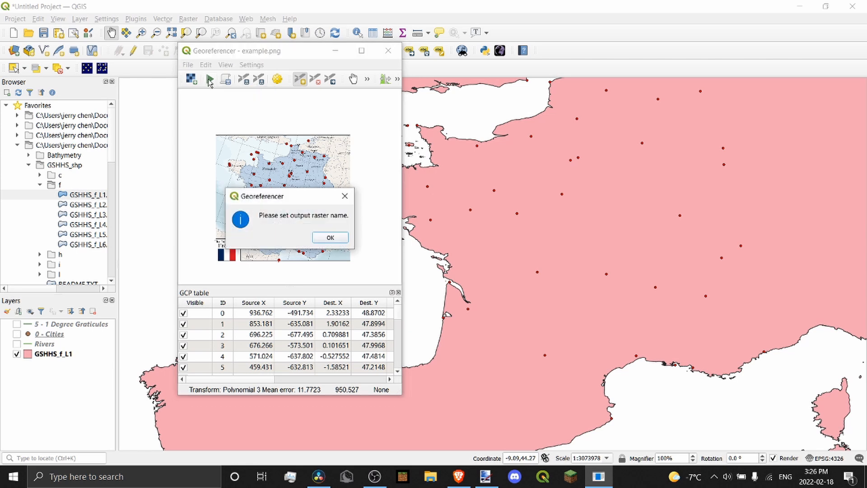
left_click(329, 242)
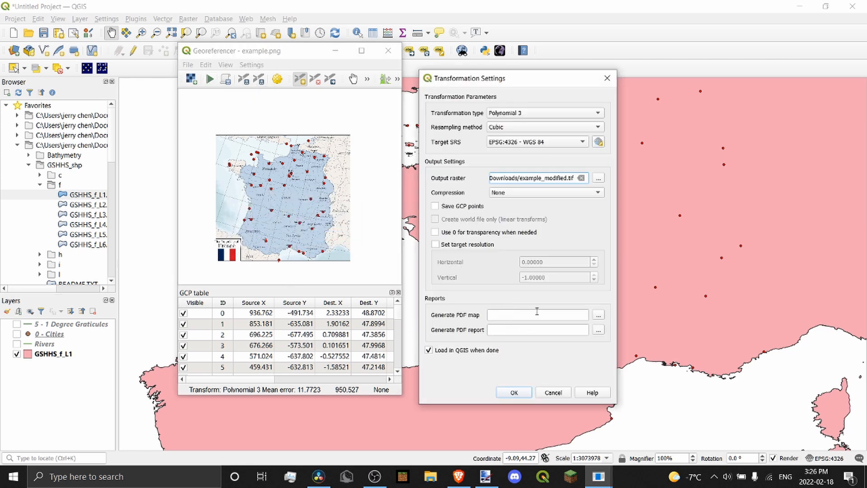
left_click(514, 393)
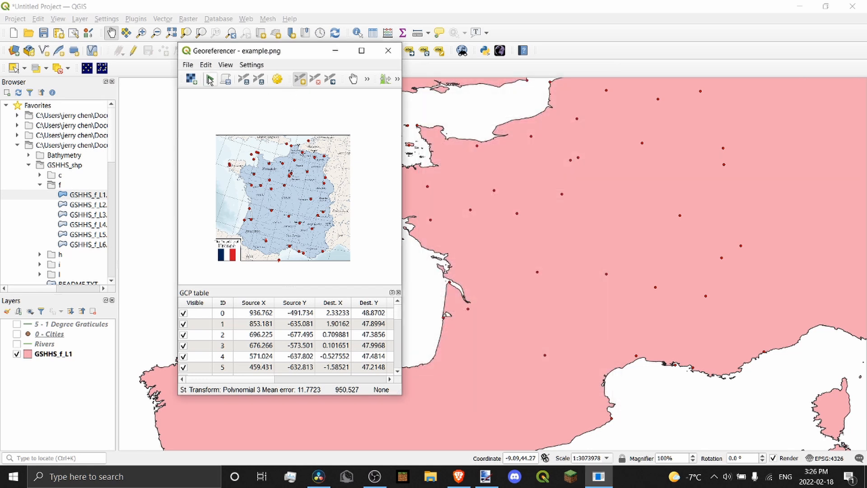
Run the georeferencing and move the Georeferencer window aside to view the warped result
left_click(210, 80)
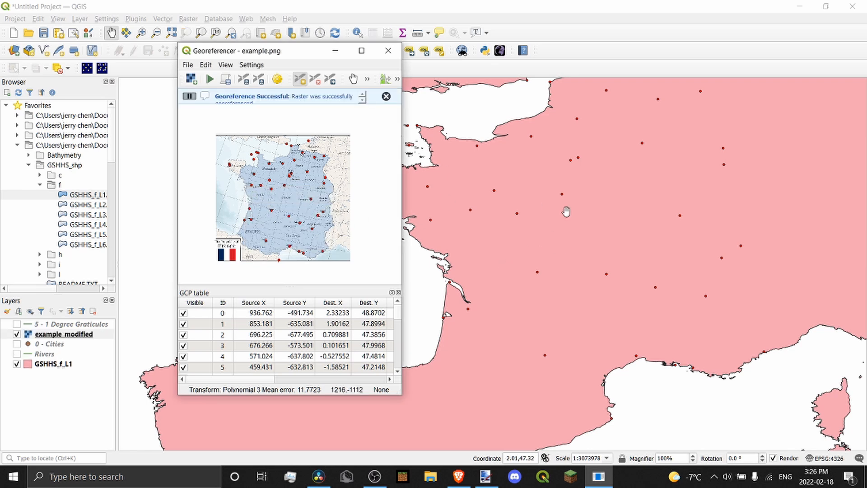
scroll(616, 207, "down", 1)
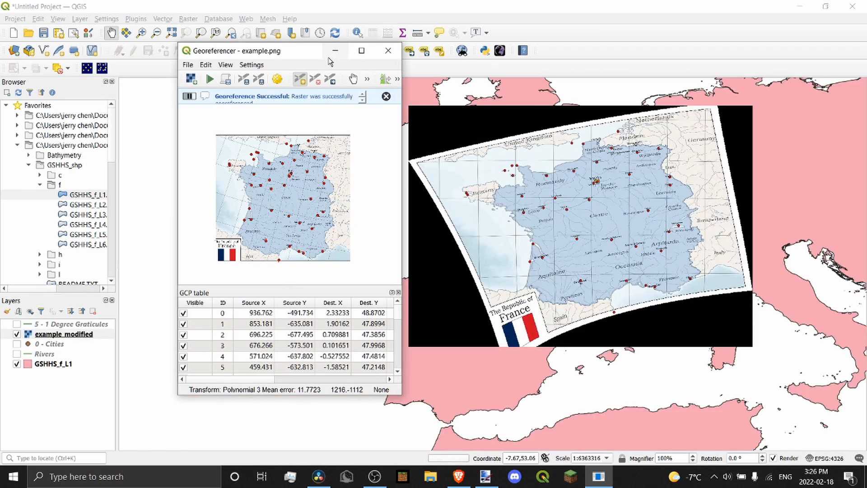
left_click(335, 51)
scroll(648, 133, "up", 1)
scroll(562, 148, "down", 1)
scroll(617, 226, "up", 5)
scroll(598, 193, "up", 2)
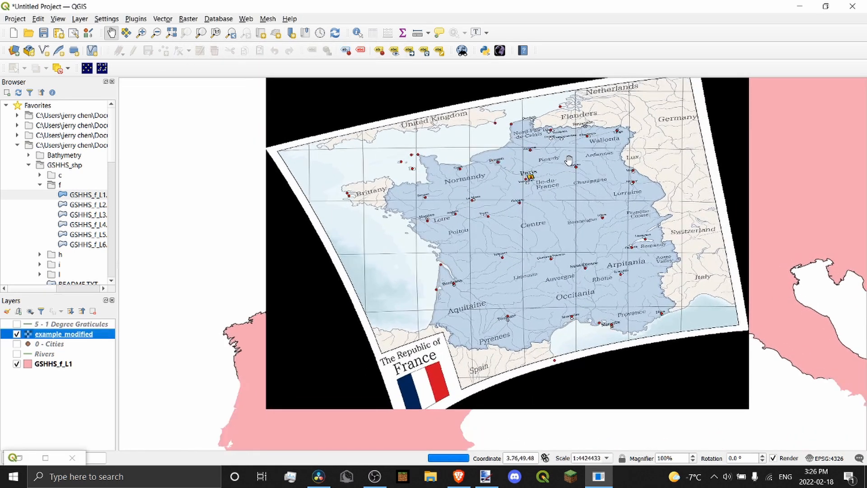
Toggle the example_modified layer repeatedly to compare its alignment with the GSHHS coastline
left_click(17, 334)
left_click(16, 334)
left_click(16, 334)
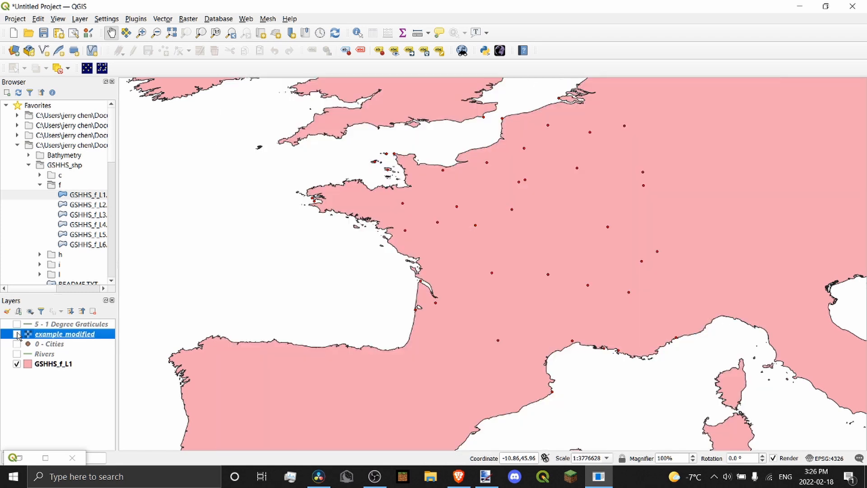
left_click(17, 334)
left_click(17, 334)
left_click(17, 334)
left_click(17, 334)
left_click(17, 334)
left_click(16, 334)
left_click(16, 334)
left_click(17, 334)
left_click(17, 334)
left_click(17, 334)
left_click(16, 334)
right_click(18, 337)
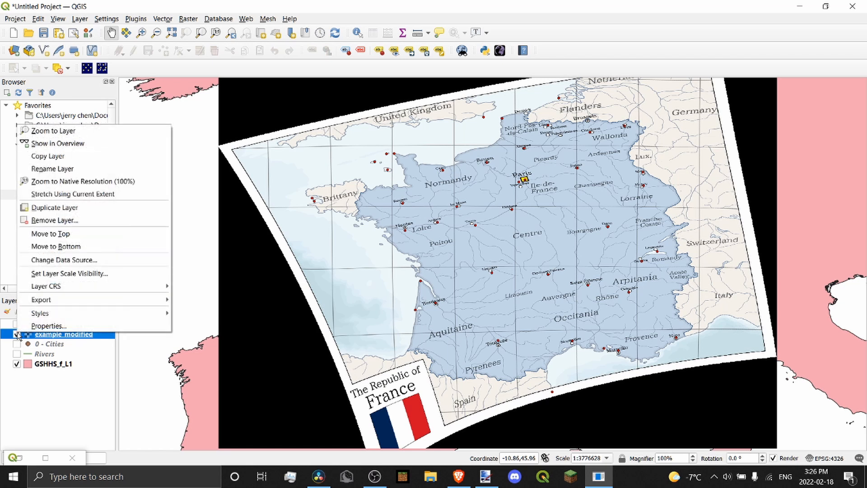
left_click(25, 337)
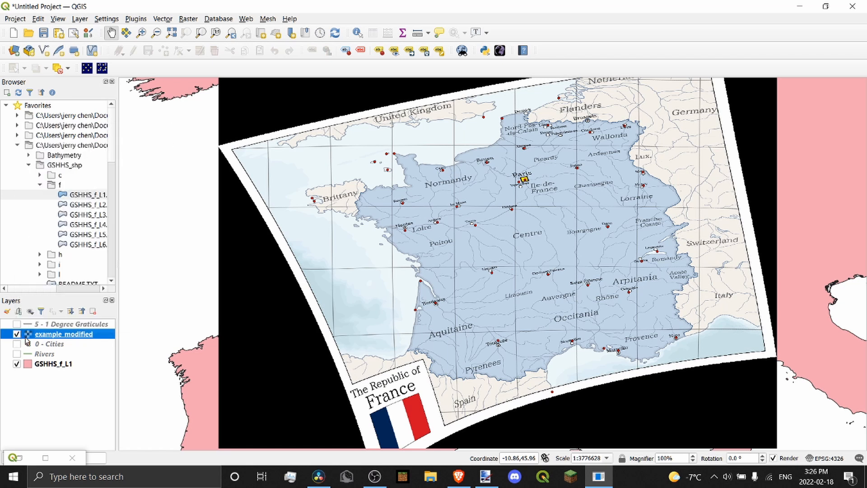
Recheck the alignment along northern France's coast, then close Layout 1 and return to the Georeferencer
scroll(634, 118, "up", 2)
left_click_drag(469, 162, 657, 283)
left_click(17, 335)
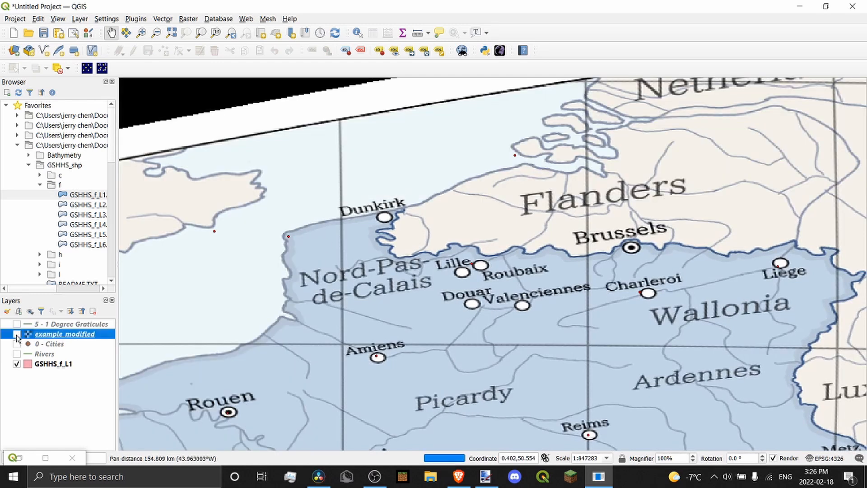
left_click(17, 335)
left_click(17, 335)
left_click(18, 335)
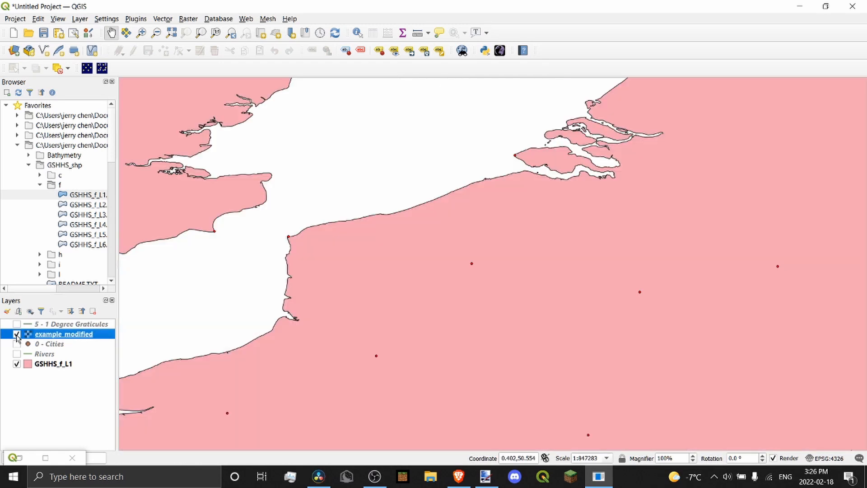
left_click(17, 335)
left_click(17, 335)
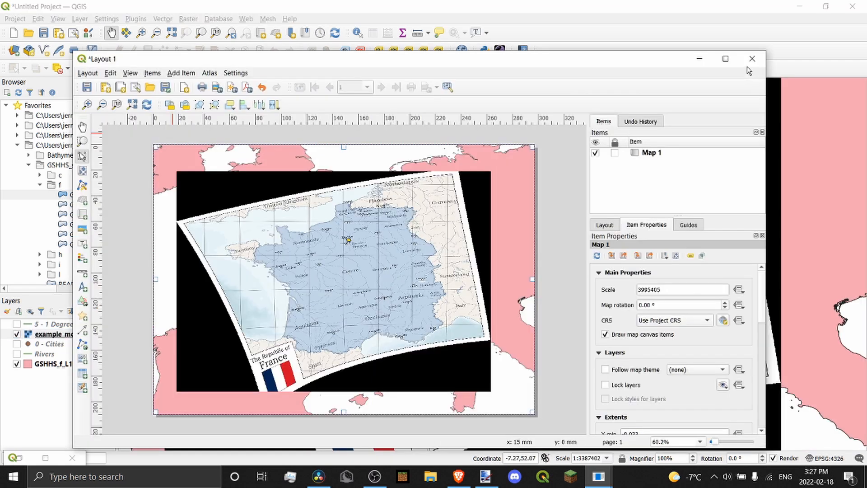
left_click(752, 59)
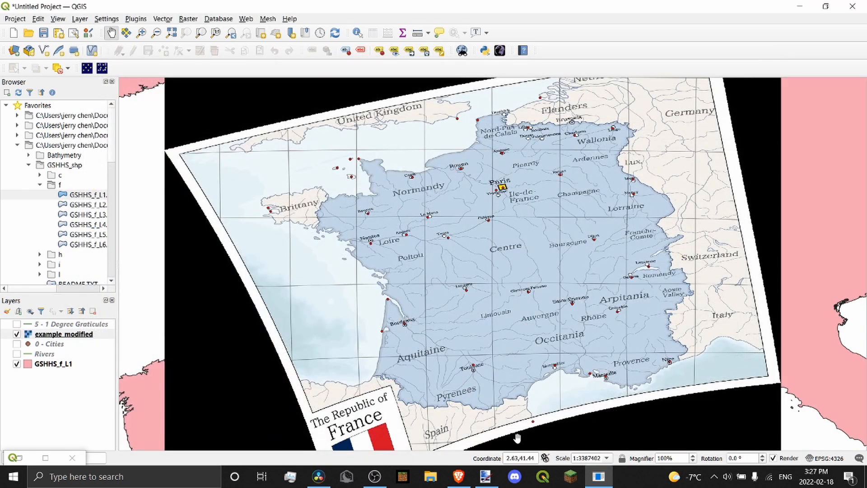
left_click(598, 477)
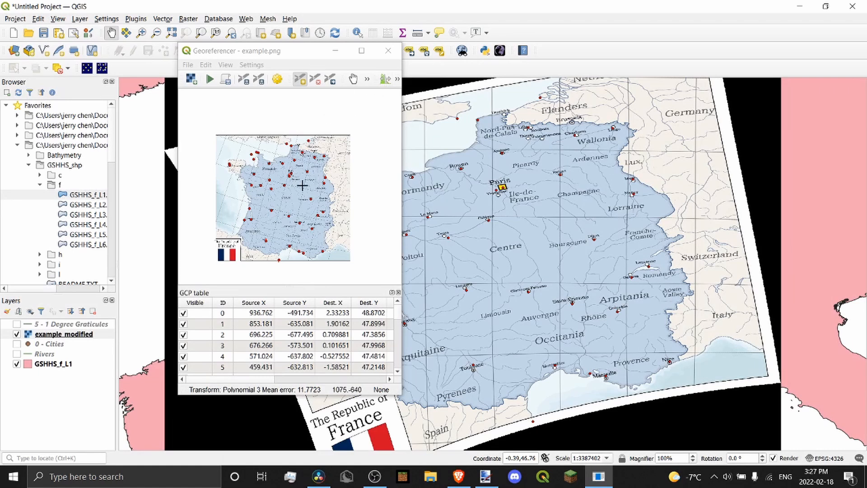
Activate the Georeferencer and open its File menu
scroll(302, 185, "up", 2)
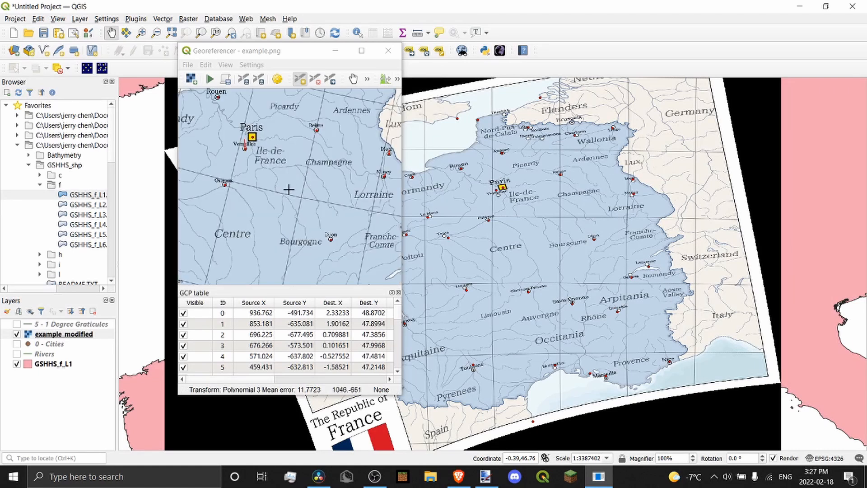
scroll(289, 190, "down", 2)
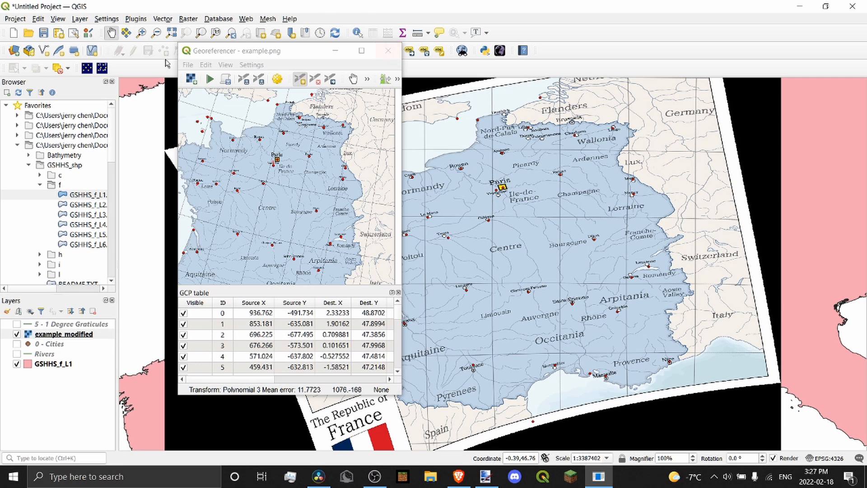
scroll(271, 167, "up", 2)
scroll(238, 153, "down", 3)
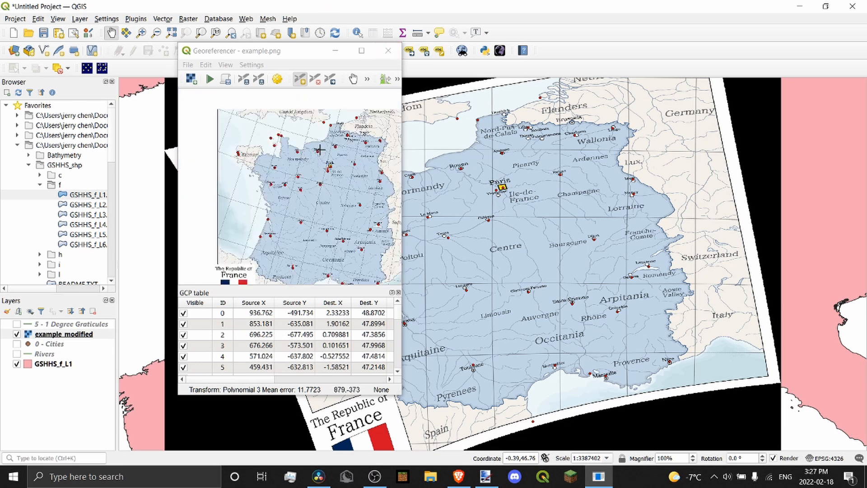
scroll(237, 140, "down", 1)
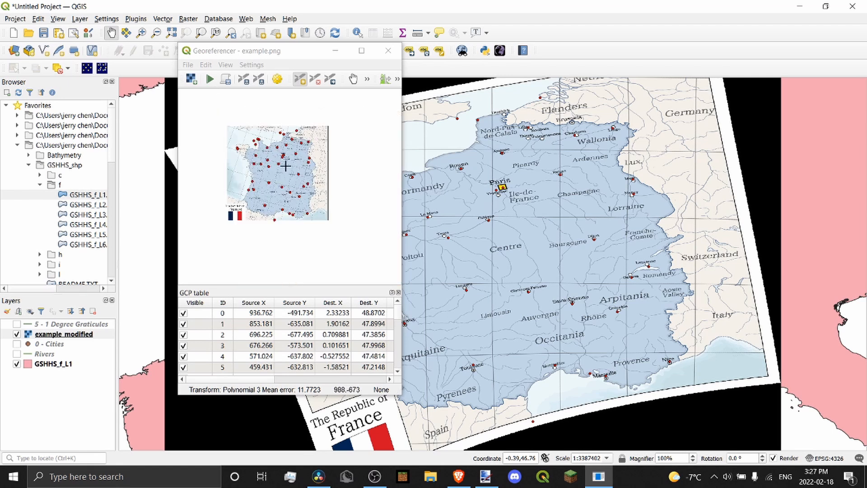
scroll(286, 164, "up", 1)
left_click(192, 65)
left_click(192, 65)
left_click(192, 66)
left_click(192, 65)
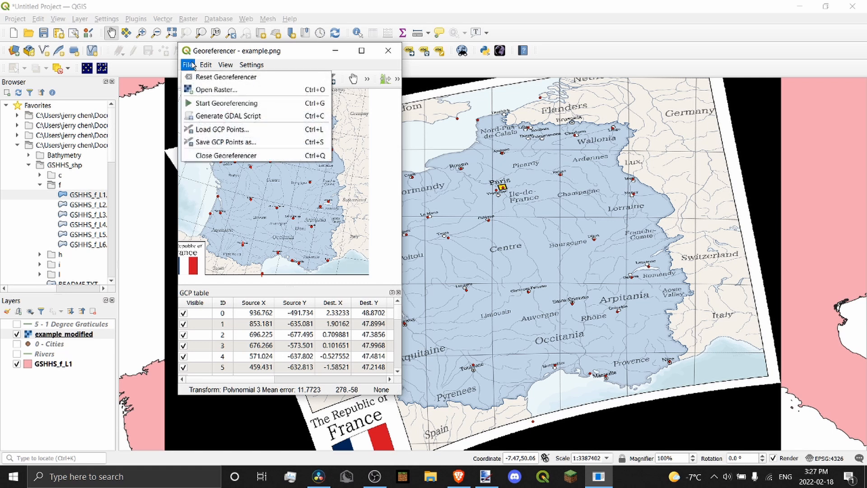
left_click(192, 65)
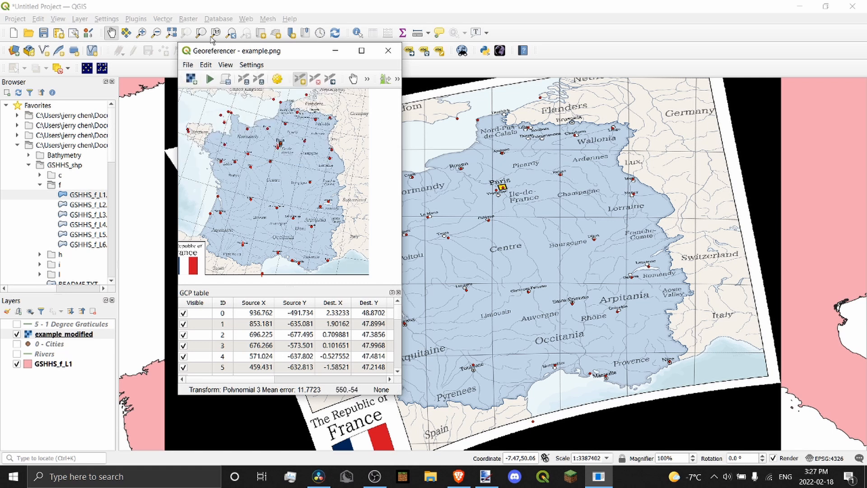
left_click(187, 66)
left_click(188, 66)
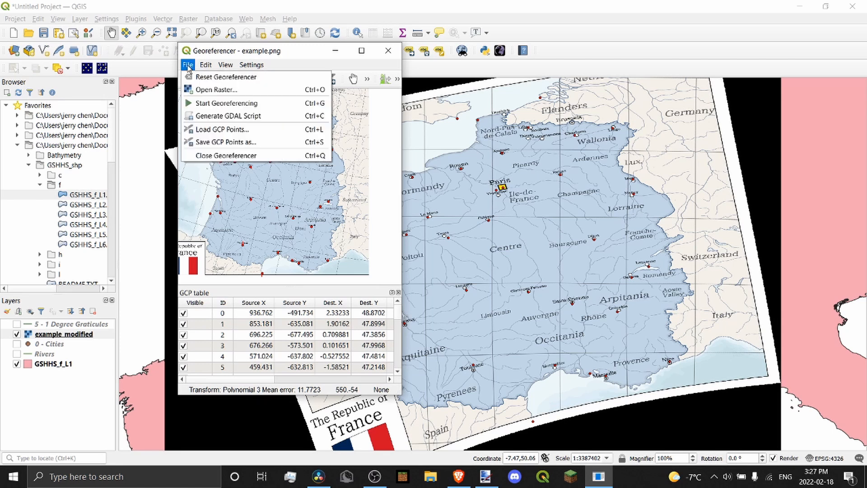
Begin saving the GCPs to a file, clear the file name, and cancel
left_click(219, 142)
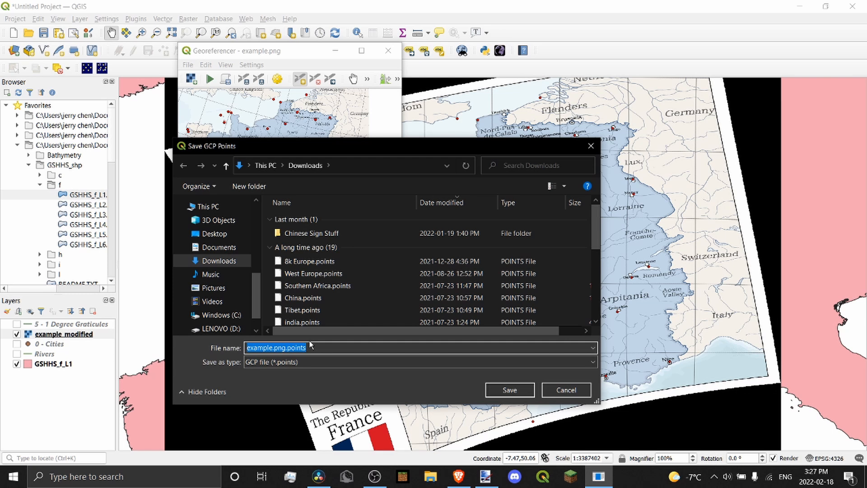
type("linguisti")
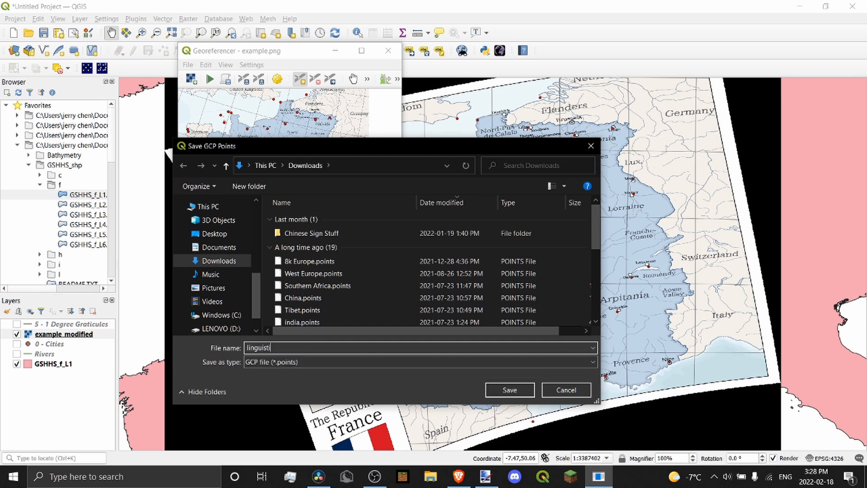
key("ctrl+a")
key("BackSpace")
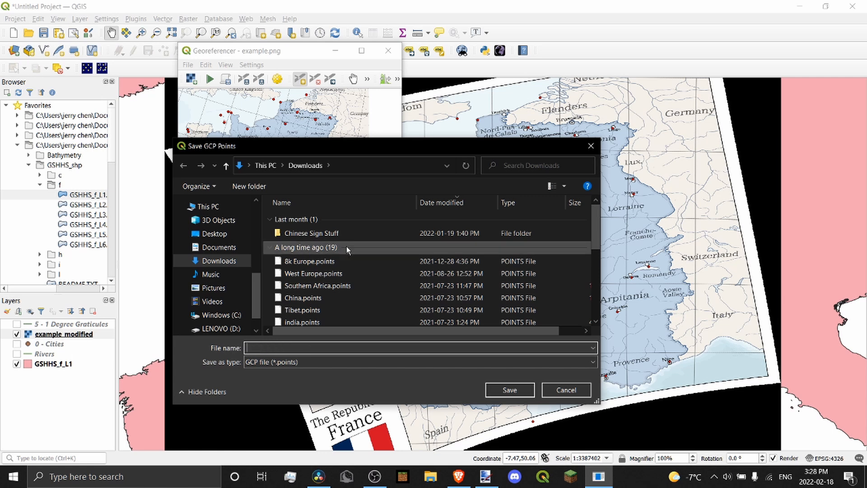
scroll(382, 276, "down", 5)
scroll(384, 266, "up", 5)
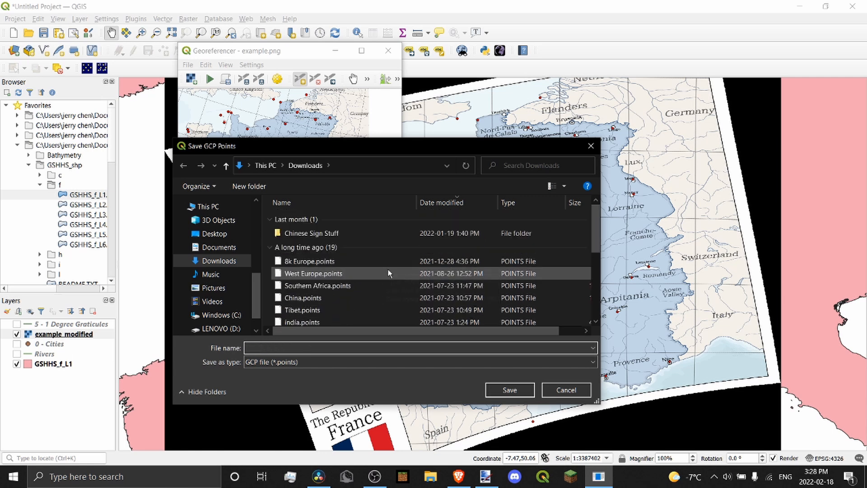
left_click(566, 390)
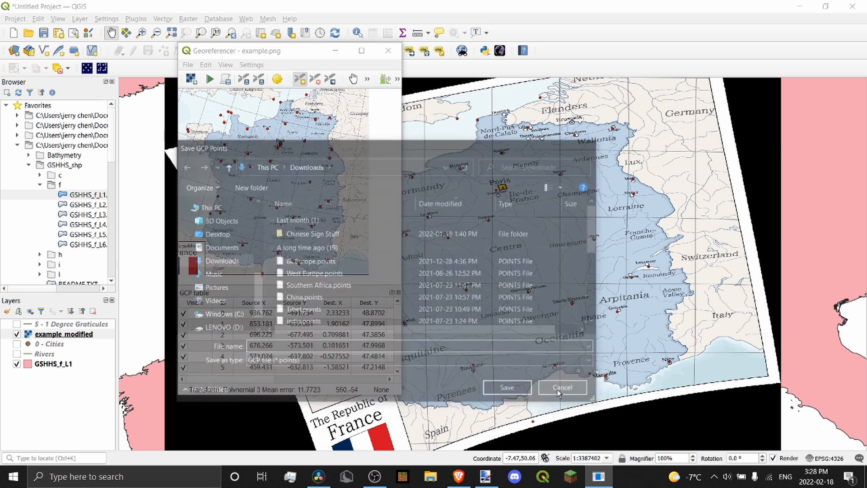
Close the Georeferencer, discarding the unsaved control points
scroll(257, 156, "up", 1)
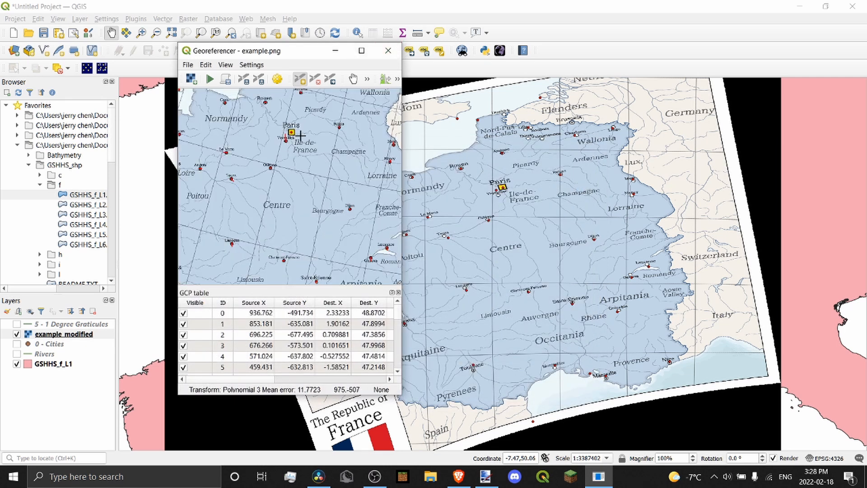
scroll(257, 153, "down", 2)
scroll(255, 149, "up", 3)
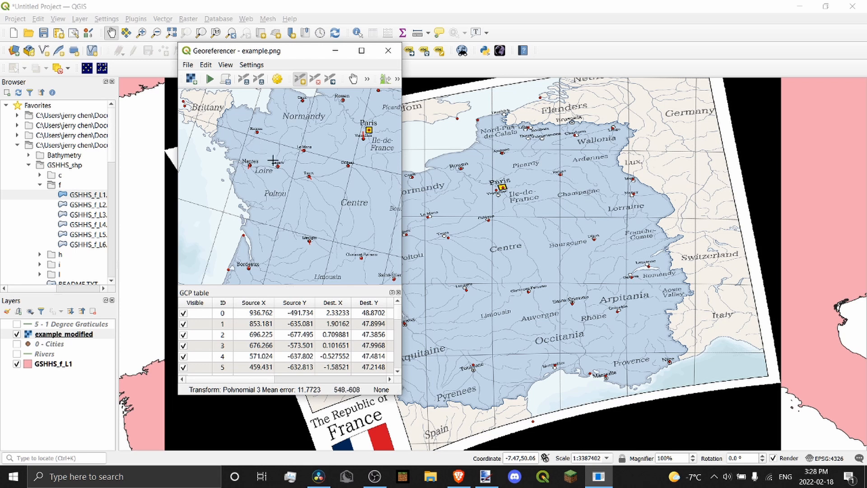
scroll(273, 161, "down", 2)
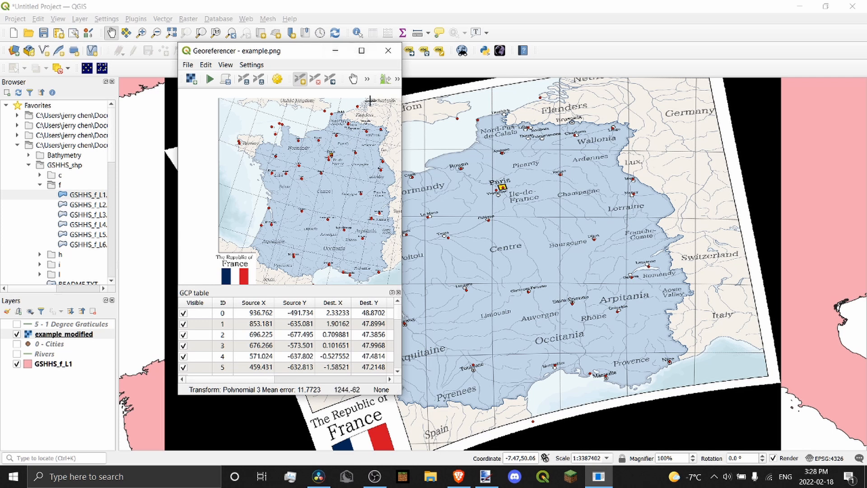
left_click(387, 56)
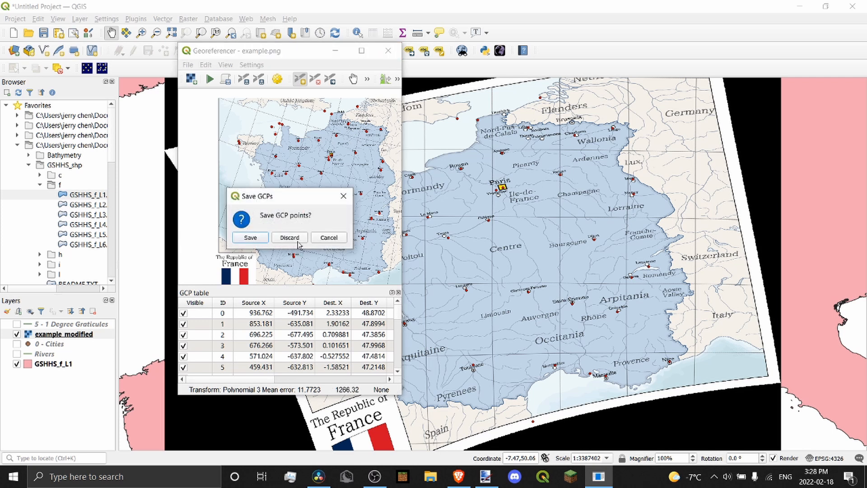
left_click(289, 238)
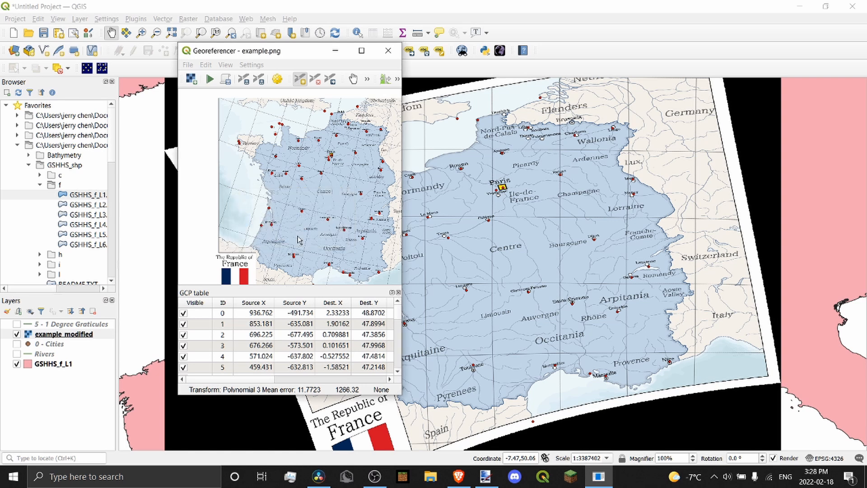
Show the example_modified layer briefly, then switch it off
left_click(17, 334)
left_click(17, 333)
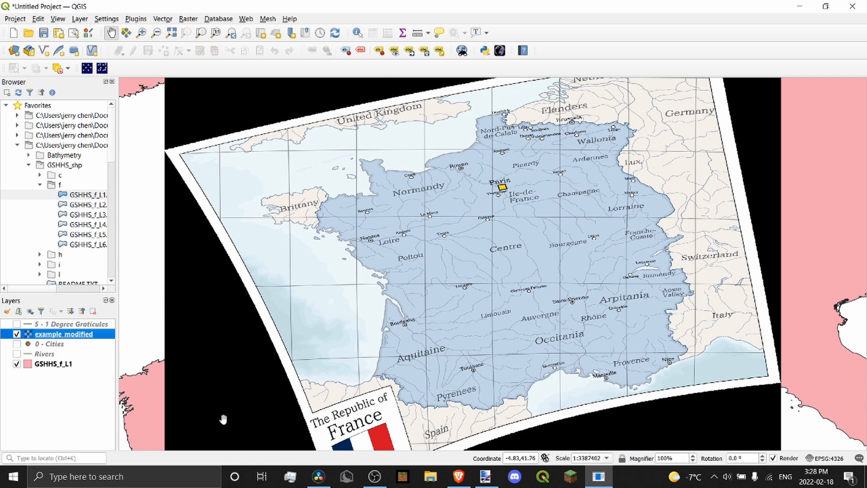
left_click(17, 334)
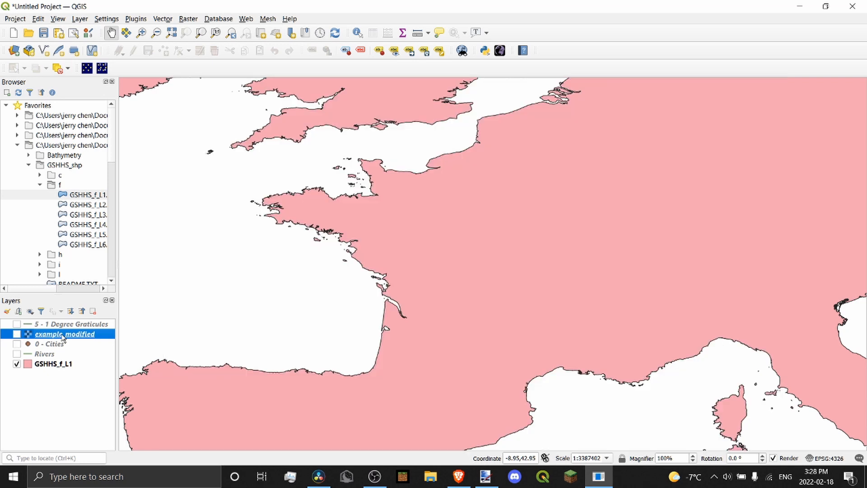
Relaunch the Georeferencer from the Raster menu and dismiss the example_modified.tif file-in-use warning
left_click(185, 19)
left_click(215, 57)
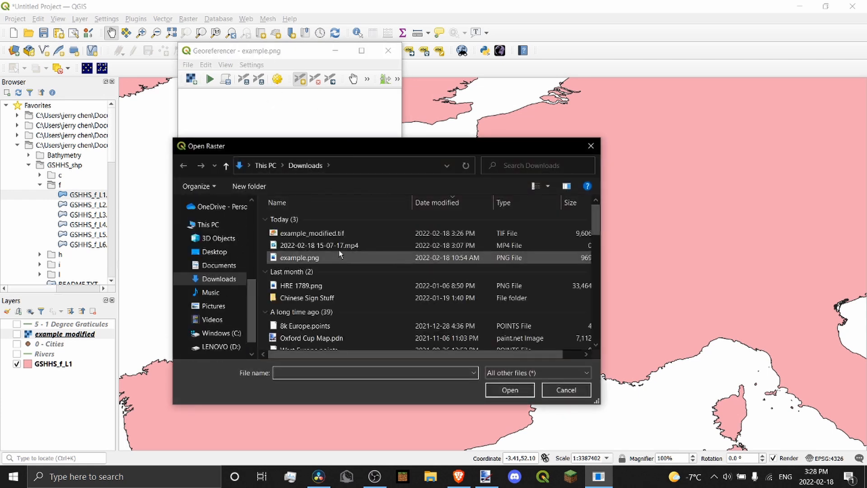
left_click(332, 234)
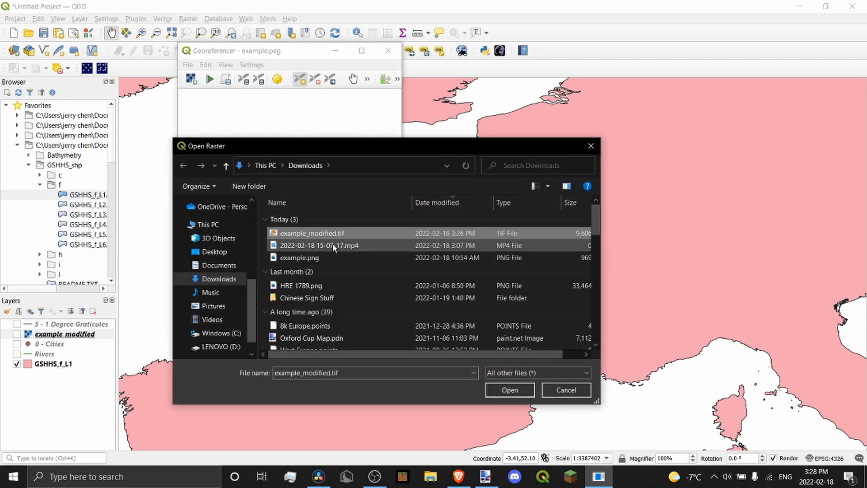
key("Delete")
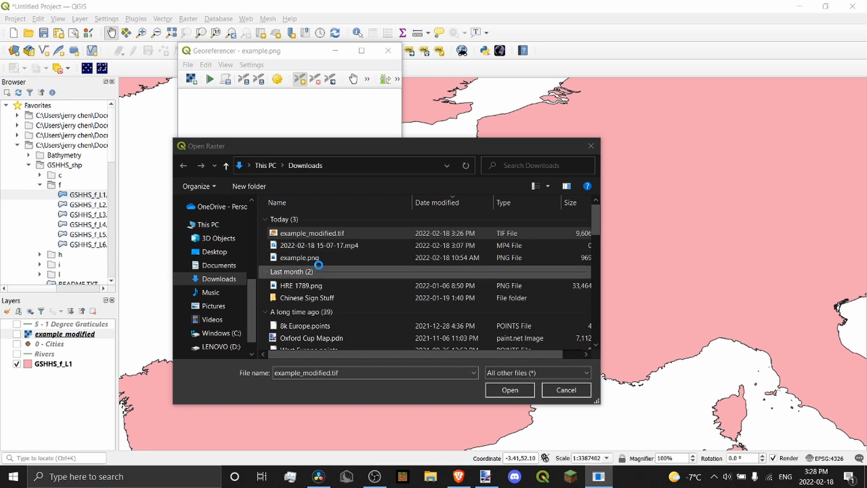
left_click(341, 222)
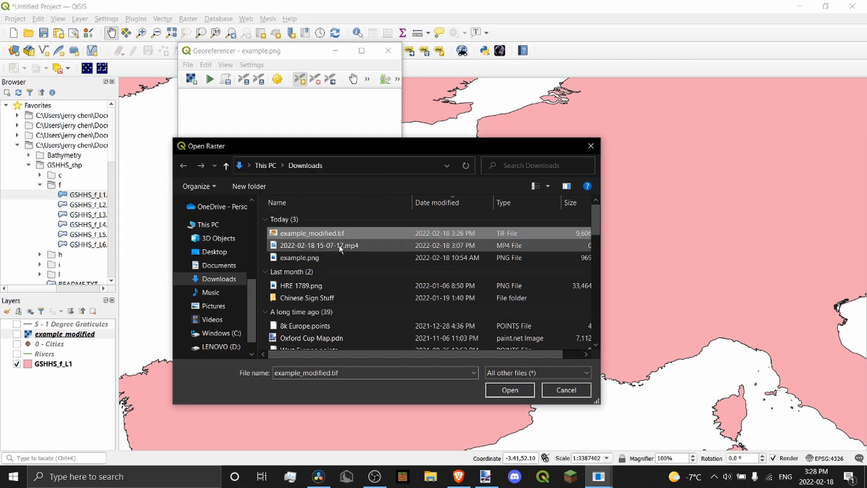
Load example.png, cancel the map coordinate prompt, and shift the coastline map view right
double_click(324, 253)
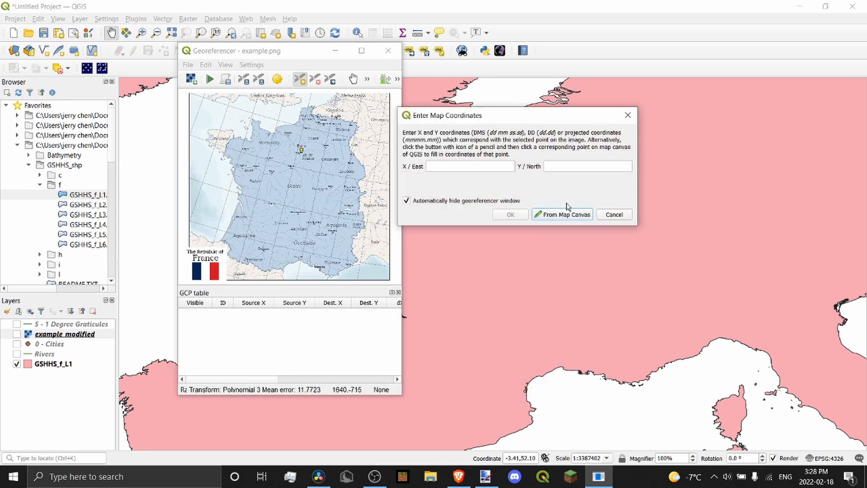
left_click(615, 213)
scroll(315, 142, "up", 3)
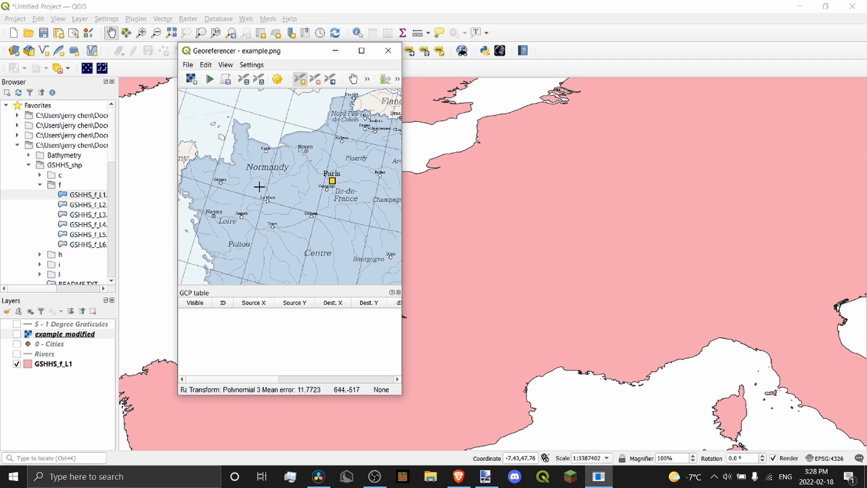
scroll(259, 185, "up", 1)
scroll(318, 155, "down", 4)
scroll(318, 155, "up", 4)
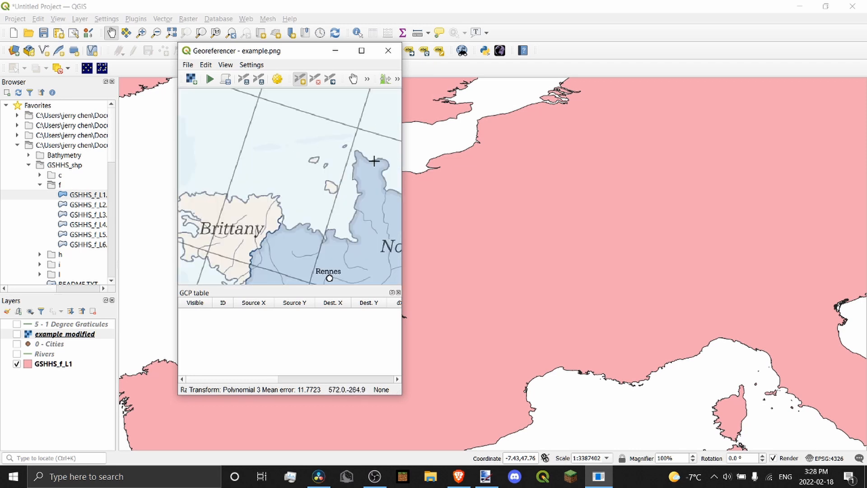
left_click_drag(515, 107, 648, 114)
scroll(471, 235, "down", 1)
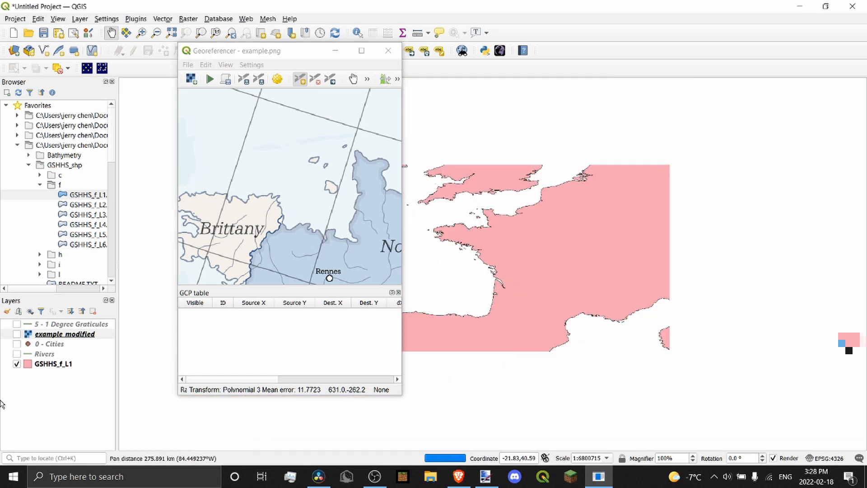
Show the warped France map against the coastline, then hide it again
left_click(18, 335)
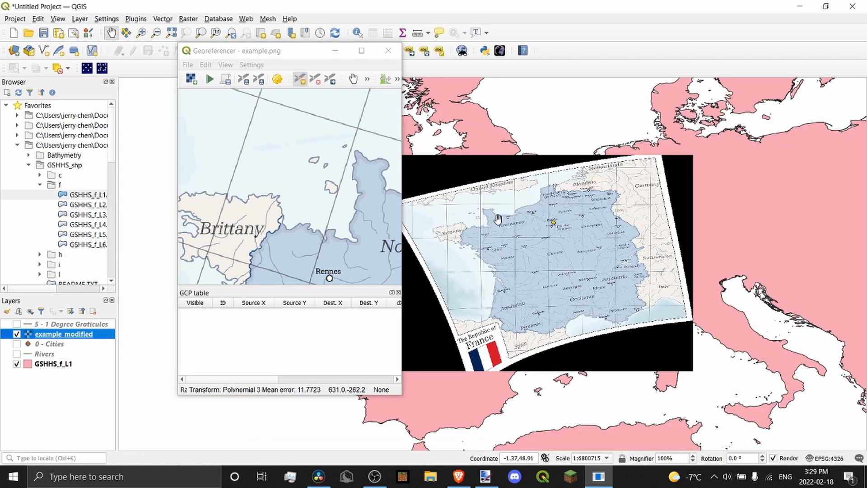
scroll(497, 219, "up", 2)
scroll(544, 230, "down", 1)
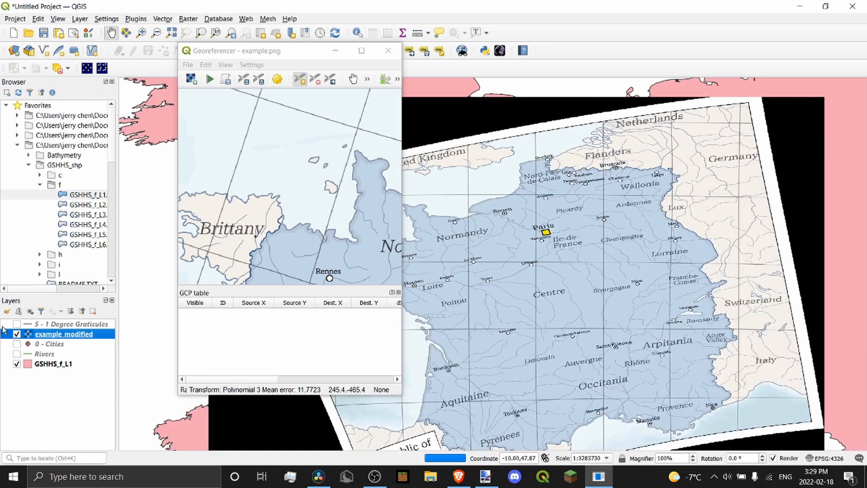
left_click(17, 334)
Turn on the 5 - 1 Degree Graticules layer
scroll(298, 132, "down", 2)
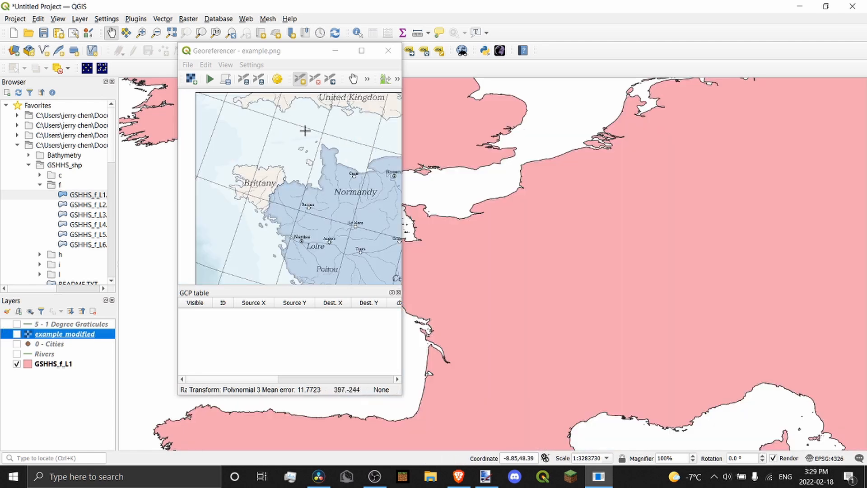
scroll(340, 151, "down", 2)
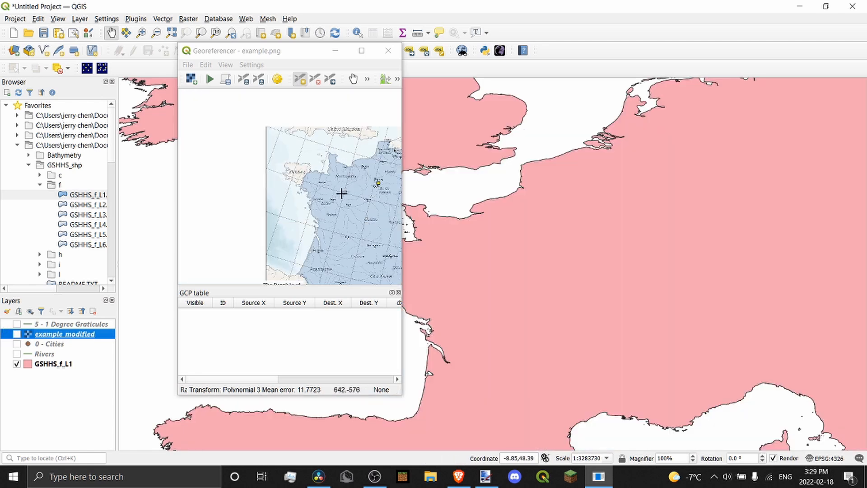
scroll(318, 183, "up", 3)
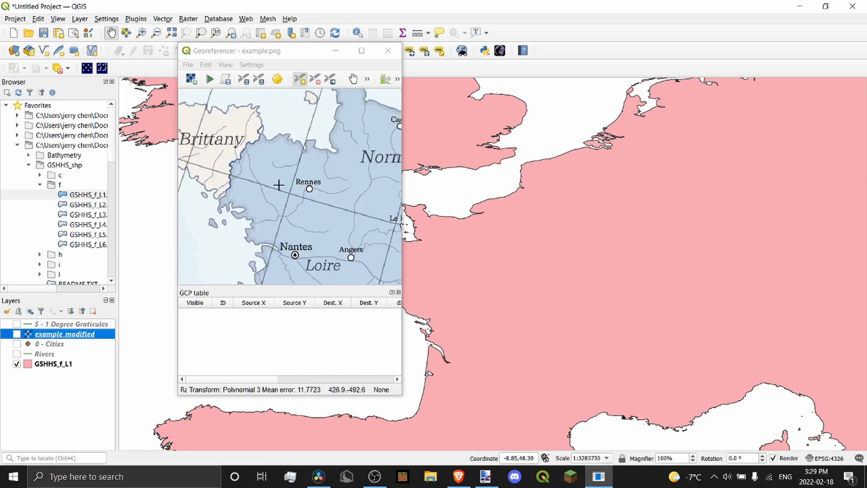
scroll(286, 184, "up", 2)
scroll(291, 189, "down", 2)
scroll(295, 149, "down", 2)
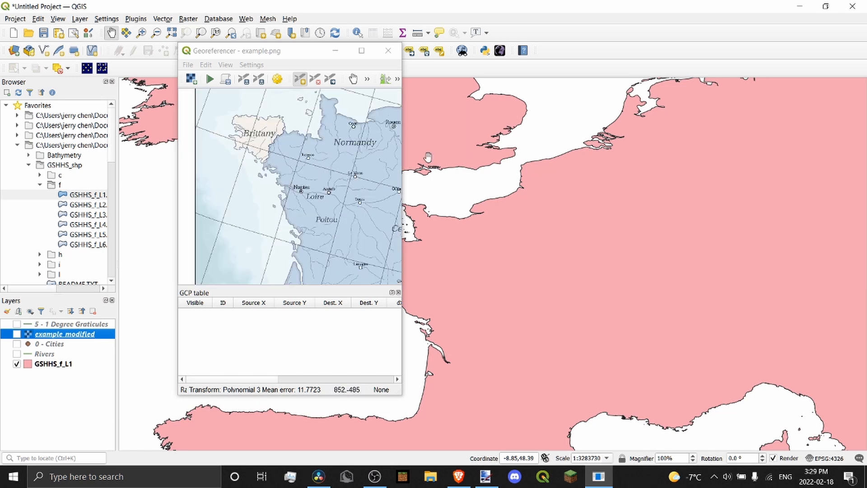
left_click(17, 324)
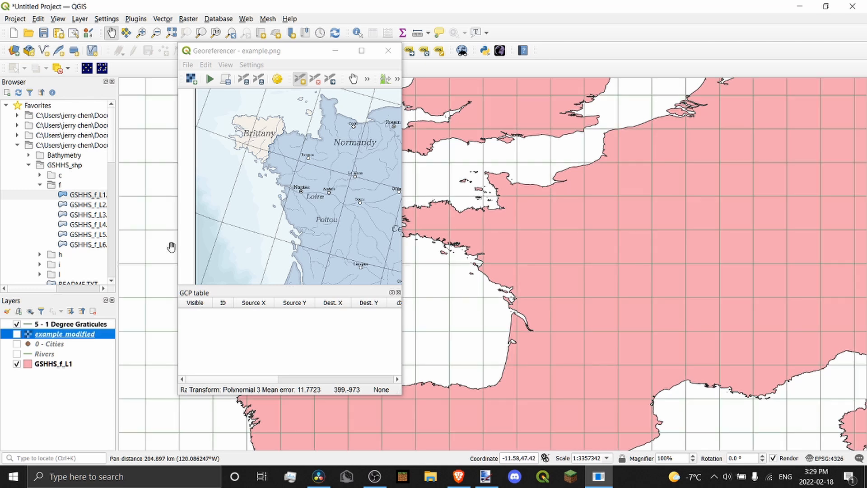
Zoom the Georeferencer image toward the graticule crossing north of Caen
scroll(252, 215, "down", 2)
scroll(277, 179, "up", 2)
scroll(304, 147, "up", 2)
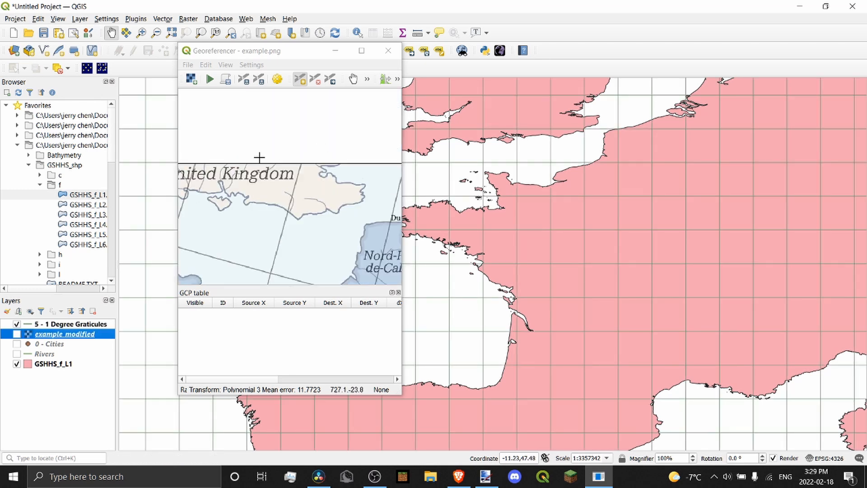
scroll(269, 253, "down", 1)
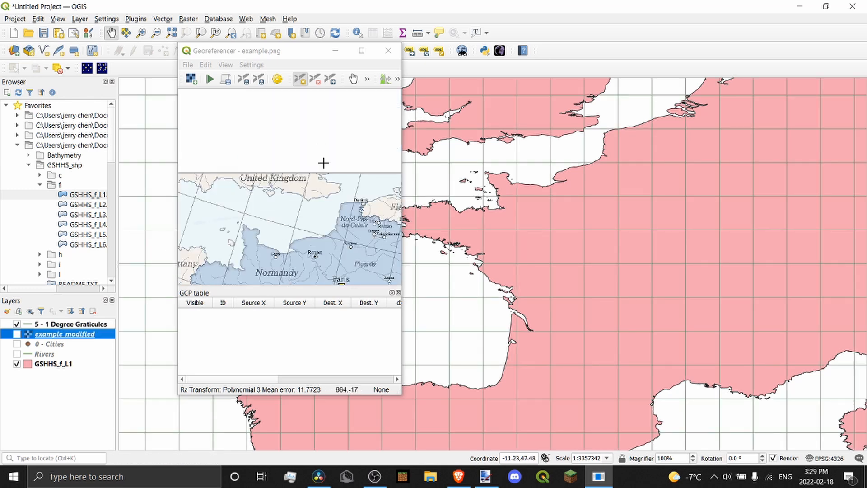
scroll(316, 277, "down", 1)
scroll(310, 199, "up", 1)
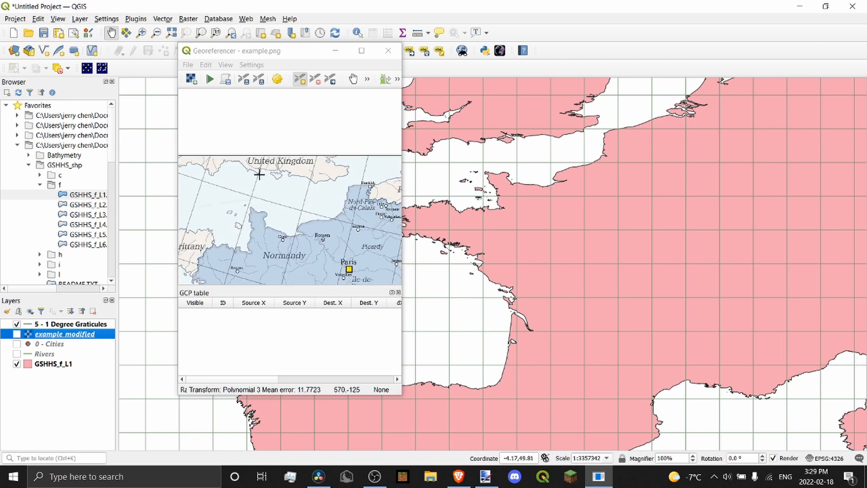
scroll(320, 153, "down", 1)
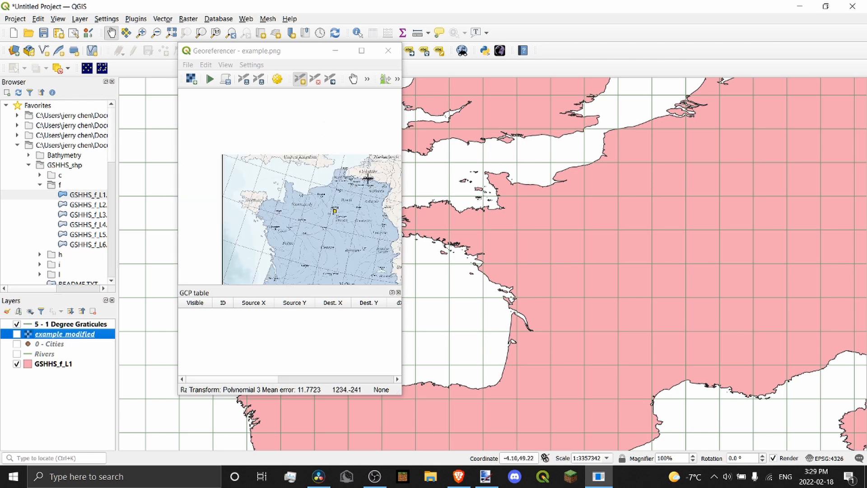
scroll(319, 188, "up", 1)
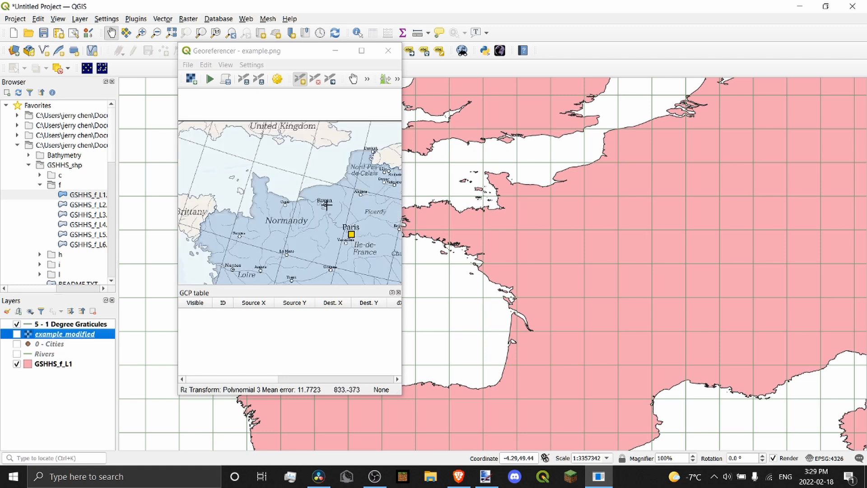
scroll(473, 152, "up", 1)
Pan the main map to Brittany and the Channel and adjust the zoom
left_click_drag(468, 171, 502, 196)
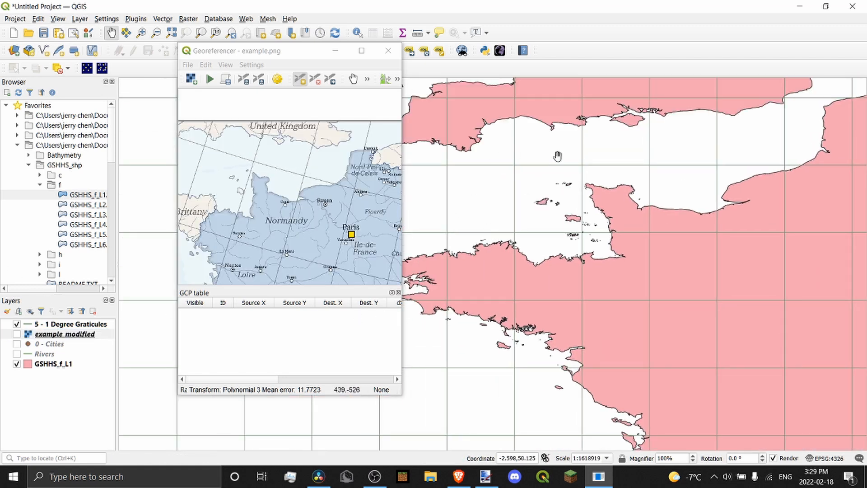
left_click_drag(505, 167, 573, 162)
scroll(258, 167, "up", 1)
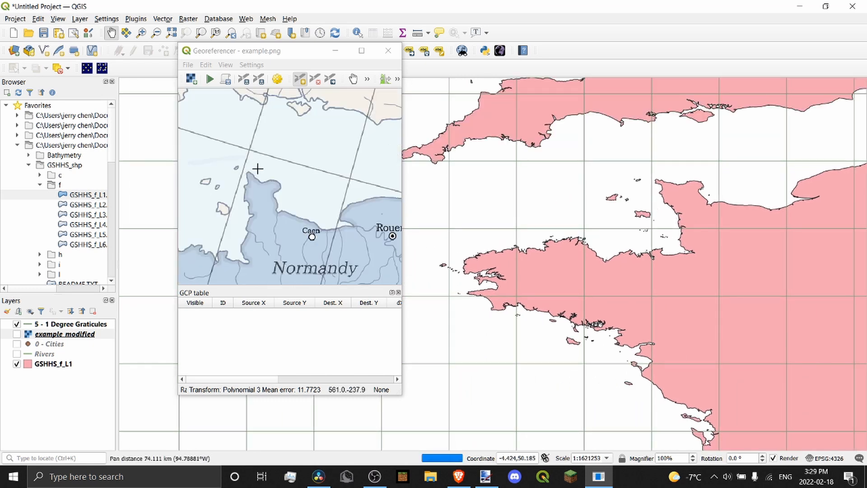
scroll(252, 157, "up", 1)
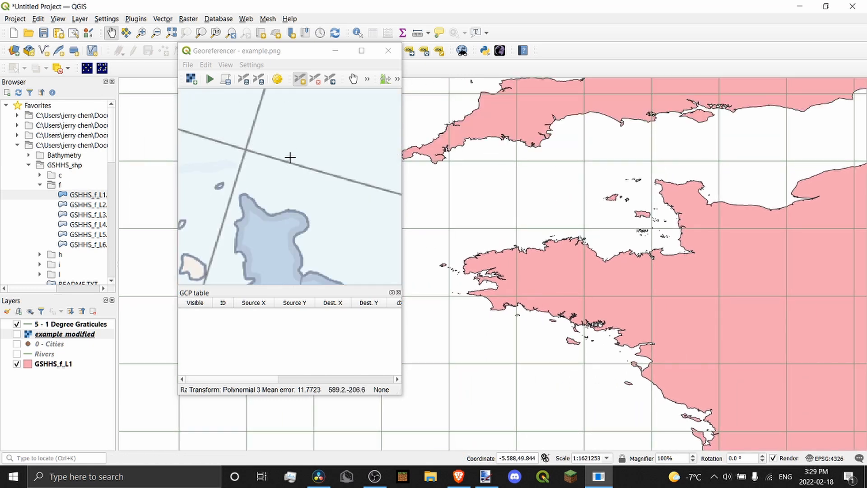
scroll(242, 149, "down", 3)
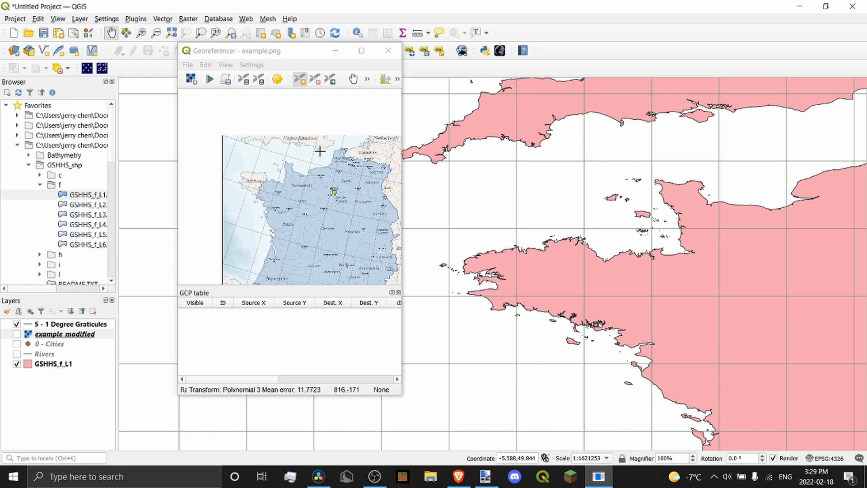
scroll(317, 149, "up", 1)
scroll(318, 149, "down", 1)
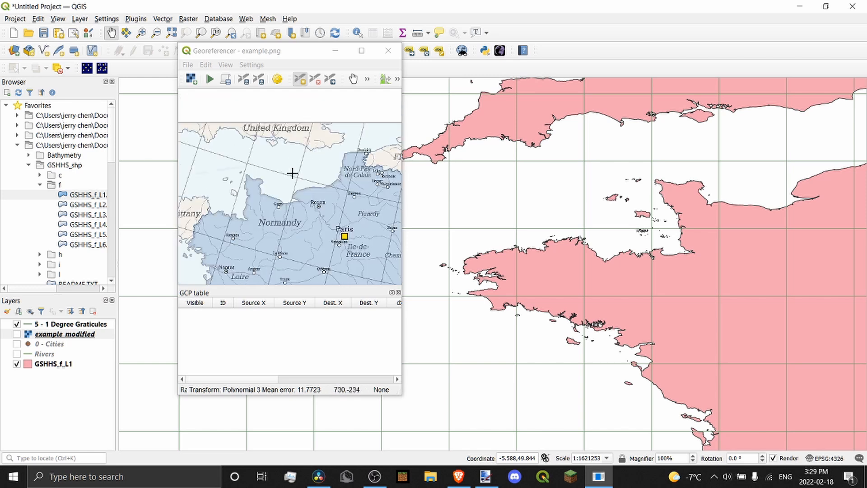
scroll(301, 180, "up", 2)
scroll(294, 153, "down", 2)
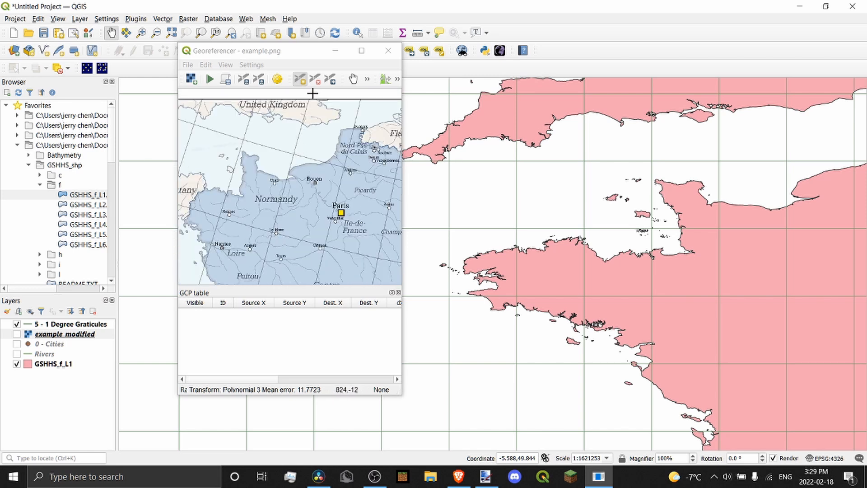
scroll(296, 153, "up", 2)
scroll(284, 155, "down", 2)
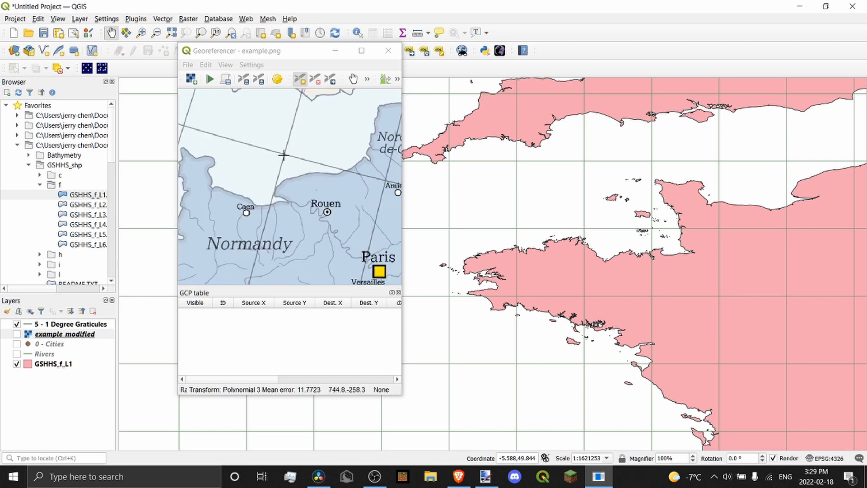
scroll(316, 110, "down", 4)
scroll(310, 109, "up", 2)
scroll(310, 108, "up", 5)
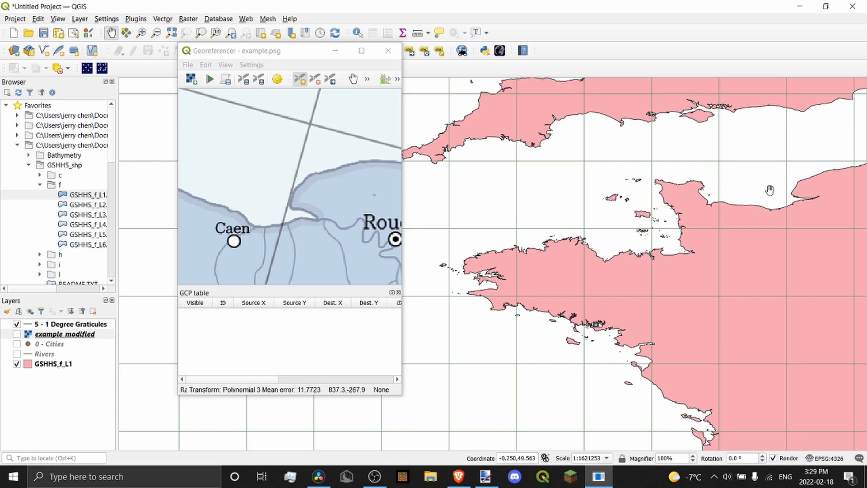
Frame the Channel coast near 0°E, 50°N and mark the image's grid crossing north of Caen
left_click_drag(770, 190, 597, 331)
scroll(319, 170, "down", 1)
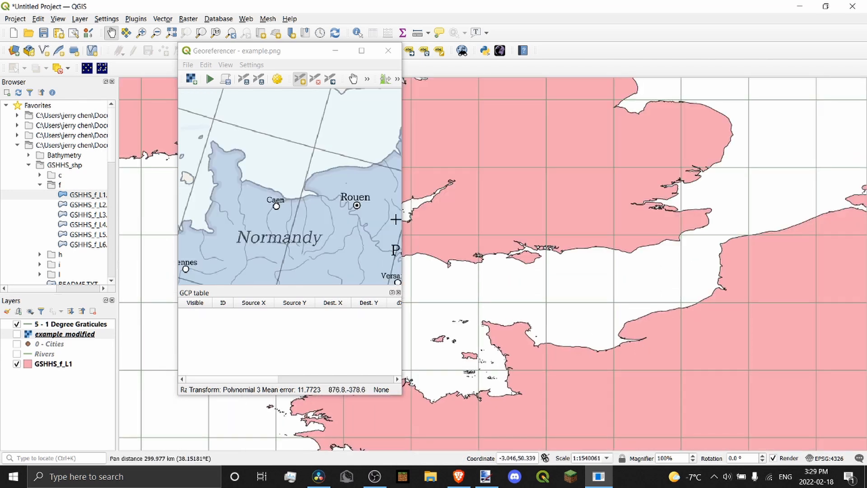
scroll(613, 330, "up", 2)
scroll(303, 195, "up", 2)
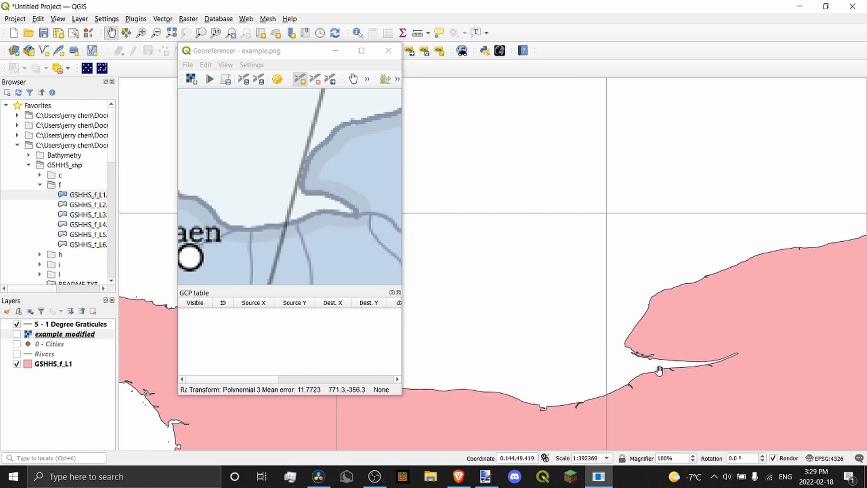
scroll(290, 205, "down", 1)
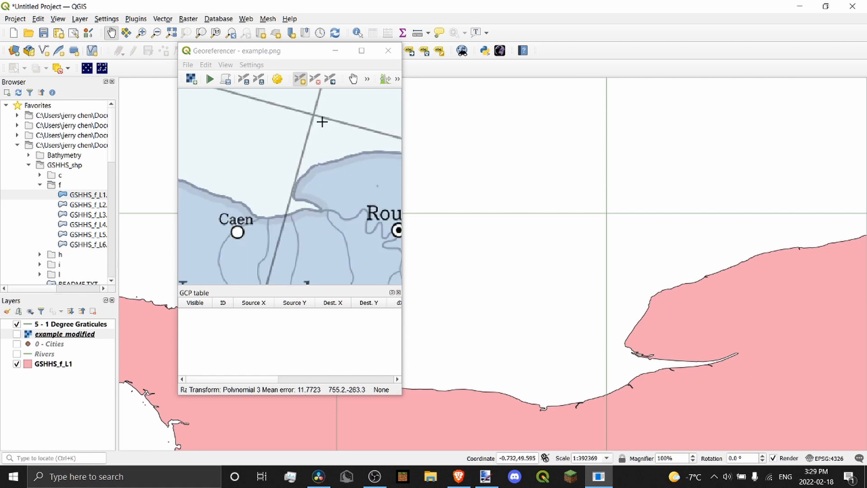
scroll(322, 122, "up", 1)
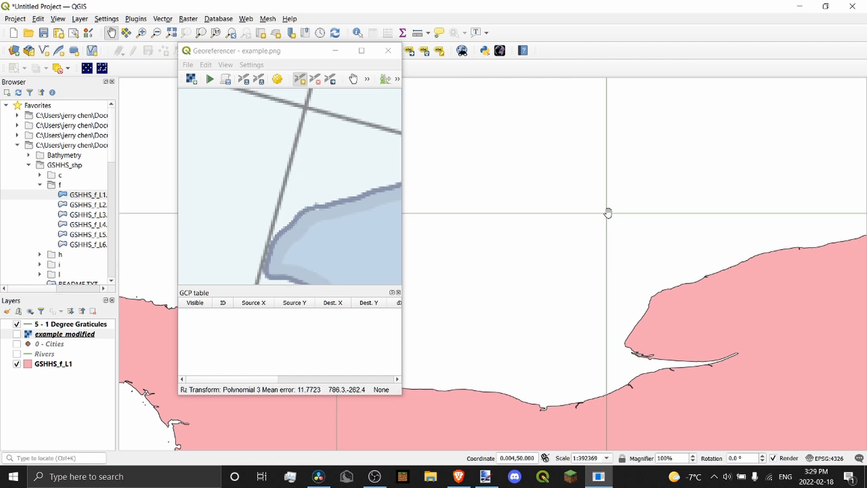
scroll(307, 107, "up", 1)
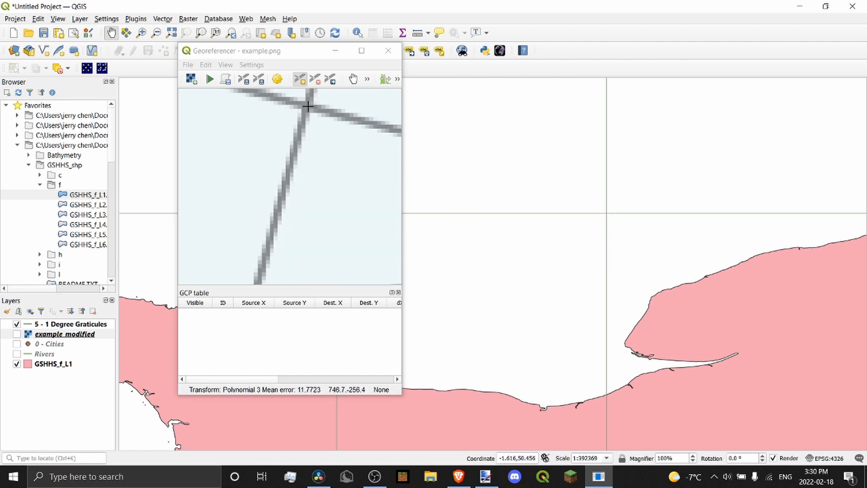
left_click(310, 105)
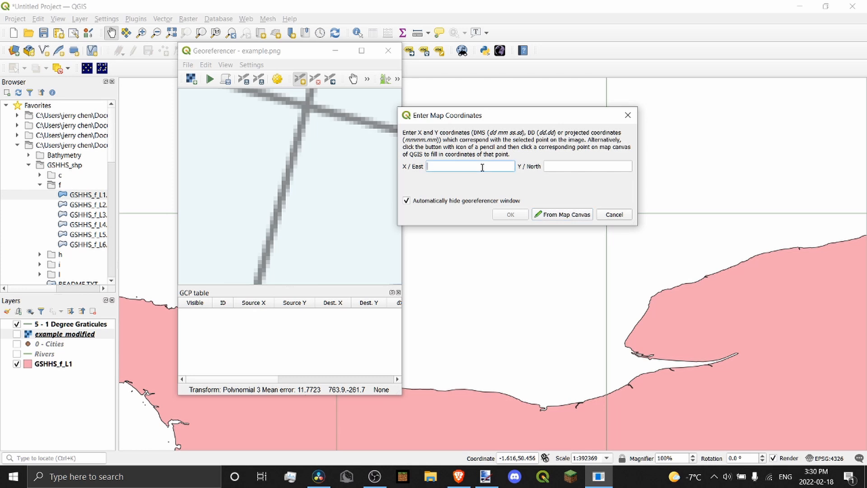
Enter X 0 and Y 50 for the grid crossing and confirm the first control point
left_click(564, 216)
left_click(606, 213)
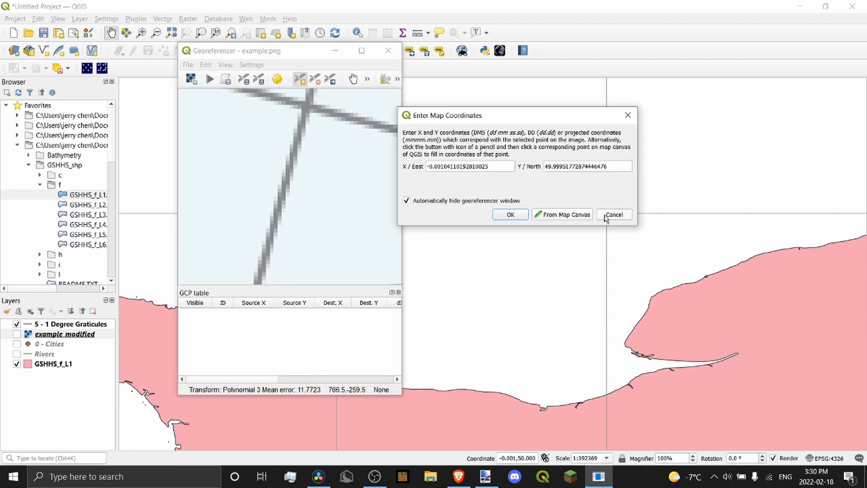
left_click(606, 215)
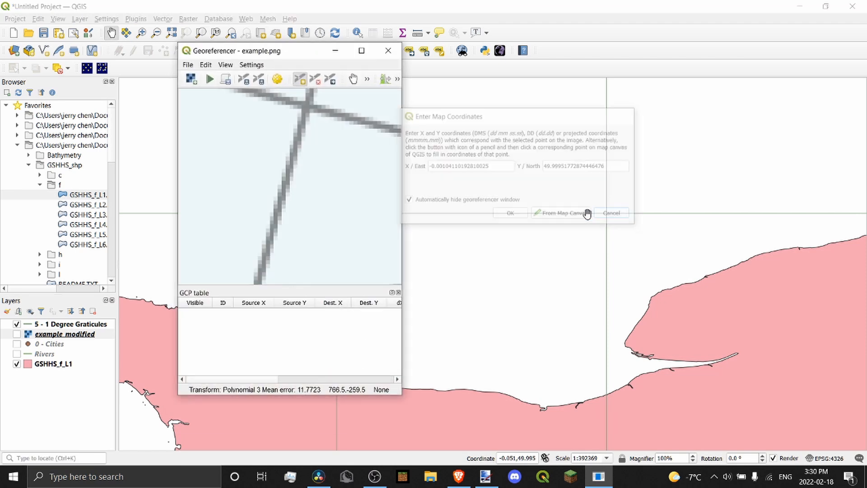
left_click(307, 106)
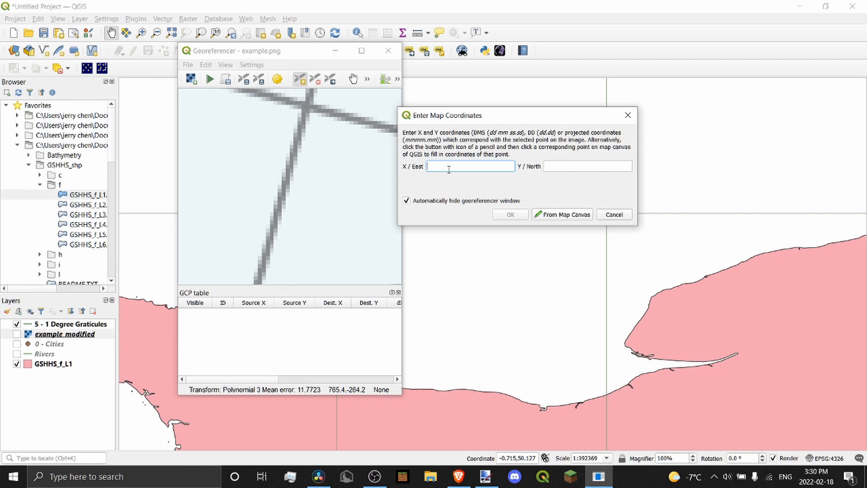
left_click(572, 170)
type("50")
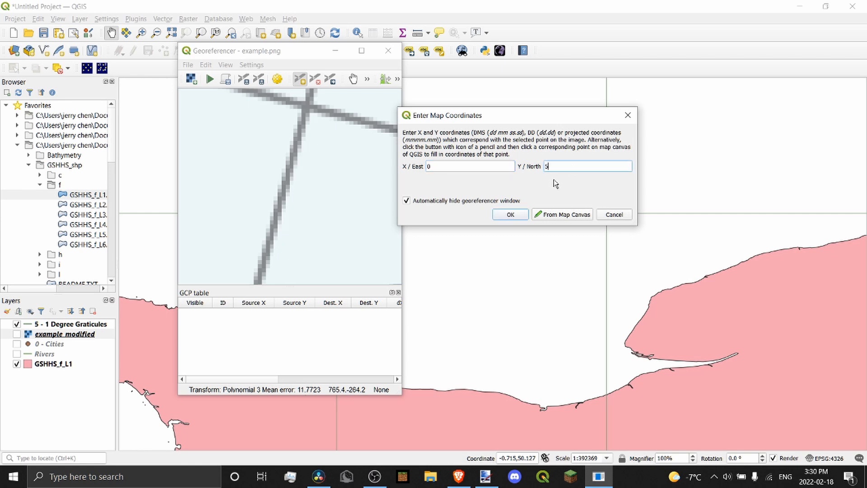
left_click(511, 215)
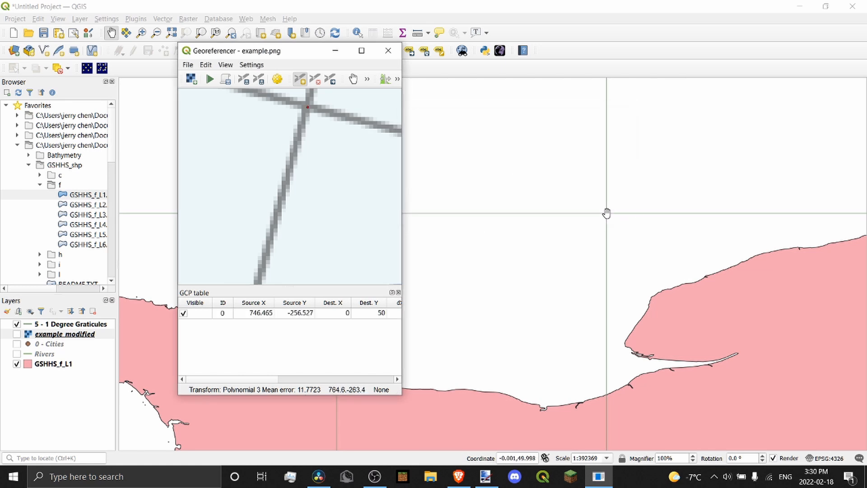
Add a control point on the graticule crossing at X -2, Y 50
scroll(357, 133, "down", 3)
scroll(600, 202, "up", 2)
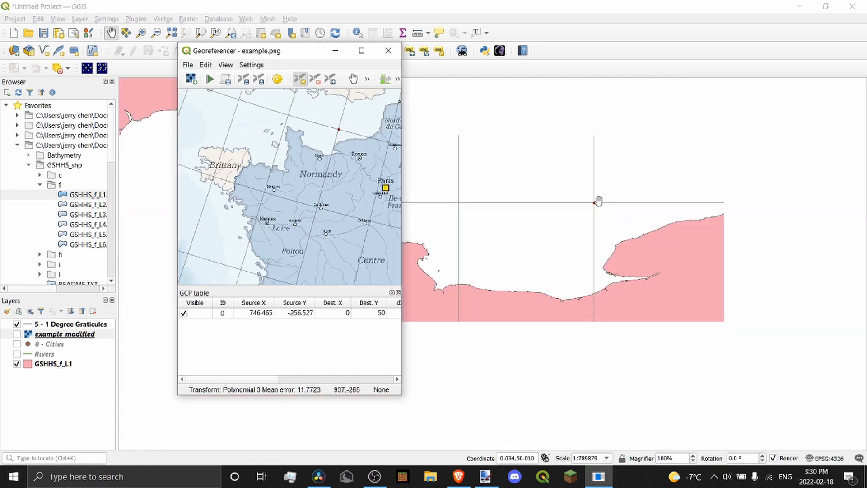
scroll(603, 192, "down", 4)
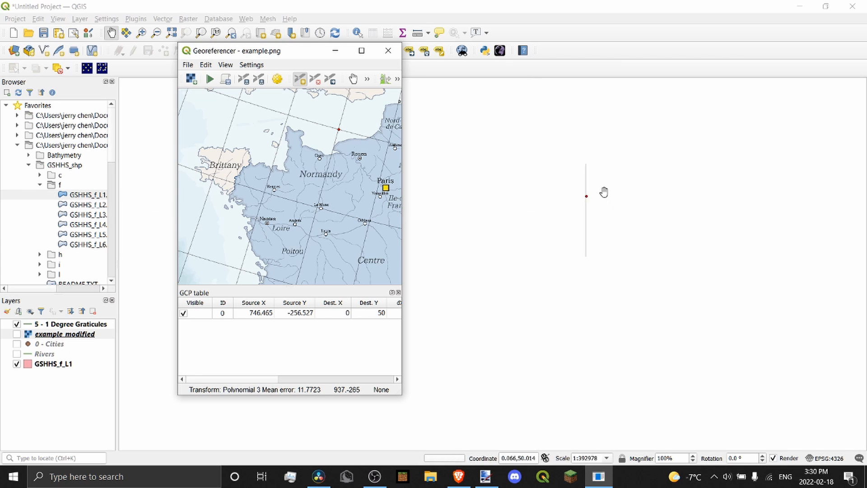
scroll(429, 163, "up", 1)
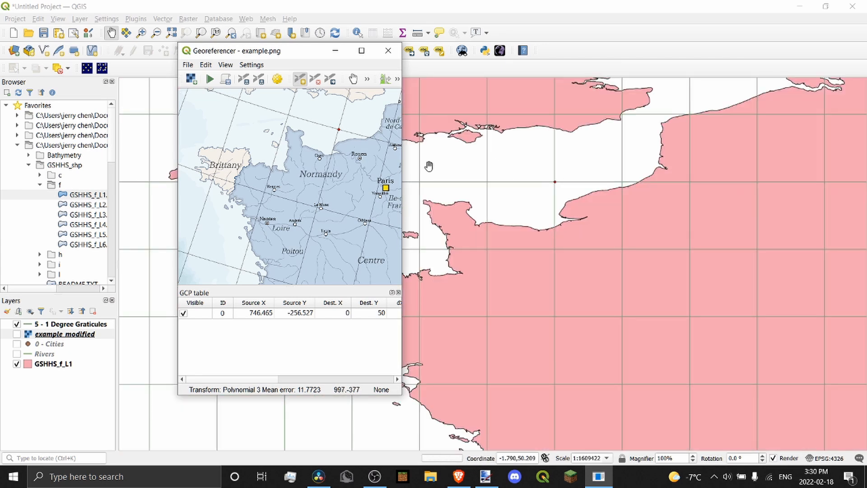
scroll(289, 118, "up", 3)
scroll(277, 130, "up", 2)
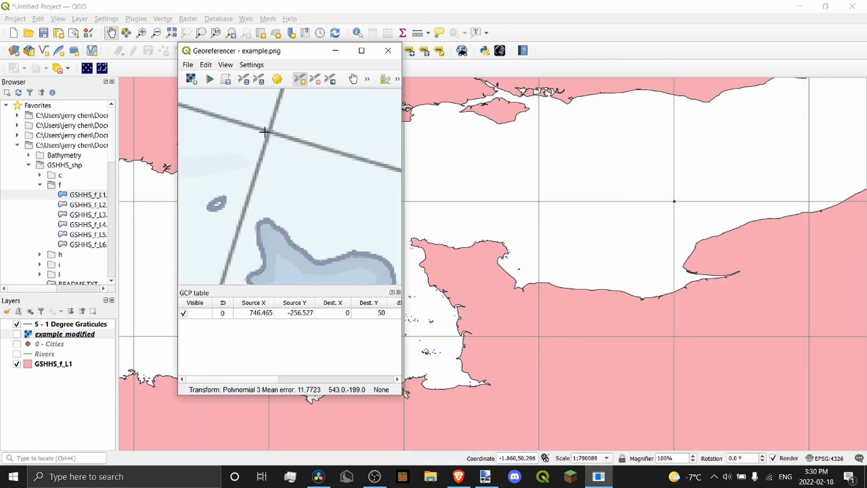
scroll(268, 138, "down", 4)
scroll(258, 135, "up", 6)
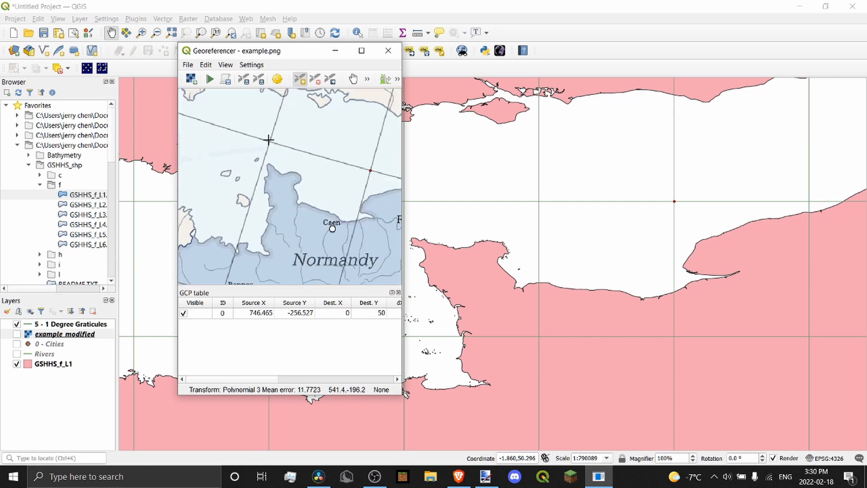
left_click(270, 152)
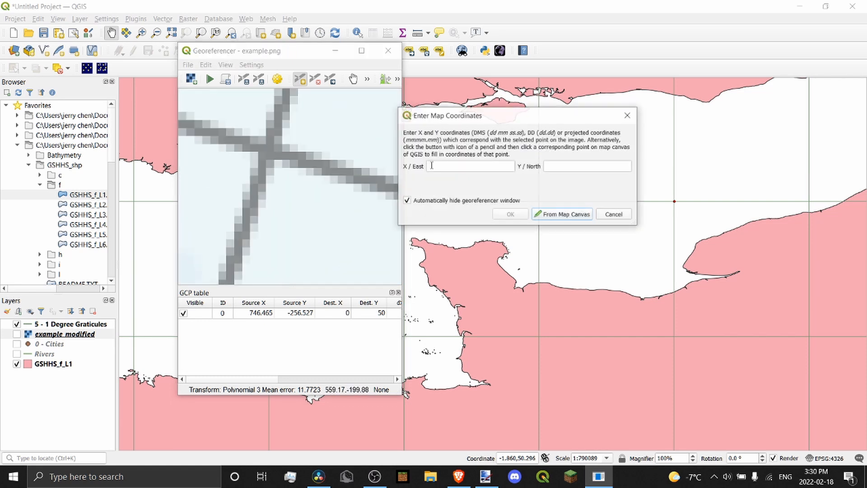
type("-2")
key("Tab")
type("50")
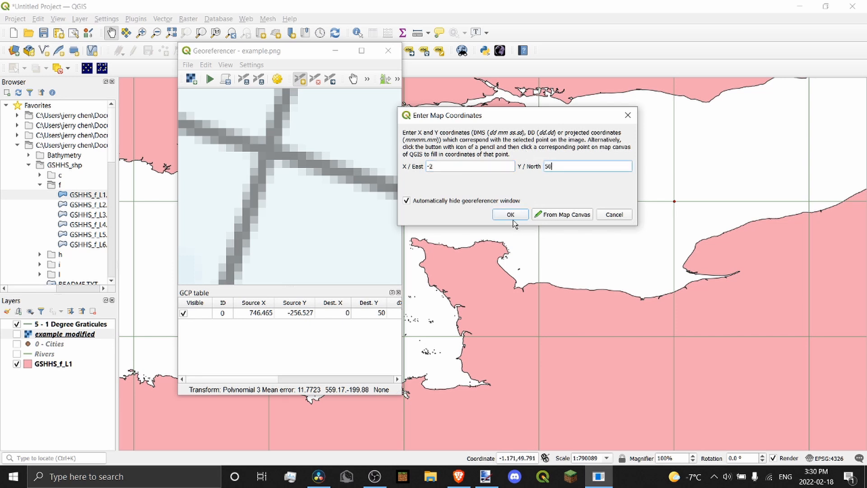
key("Return")
Zoom around the Georeferencer canvas to check the control points' placement
scroll(272, 216, "down", 5)
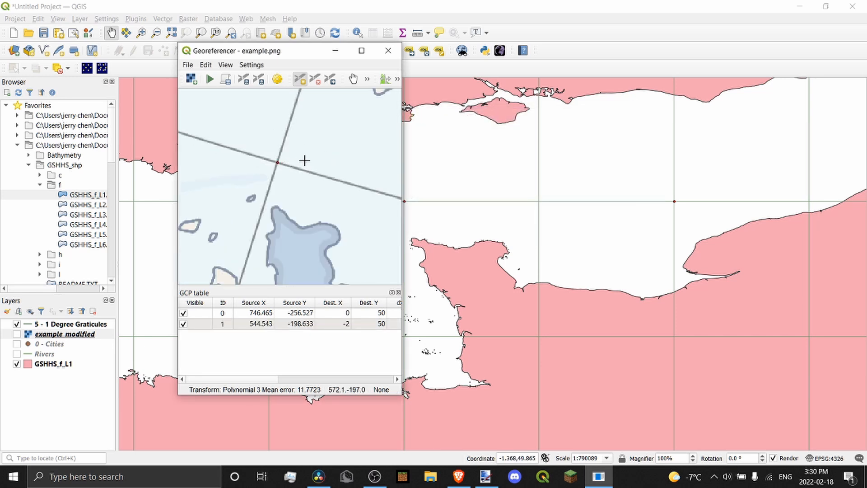
scroll(553, 191, "down", 2)
scroll(554, 191, "up", 1)
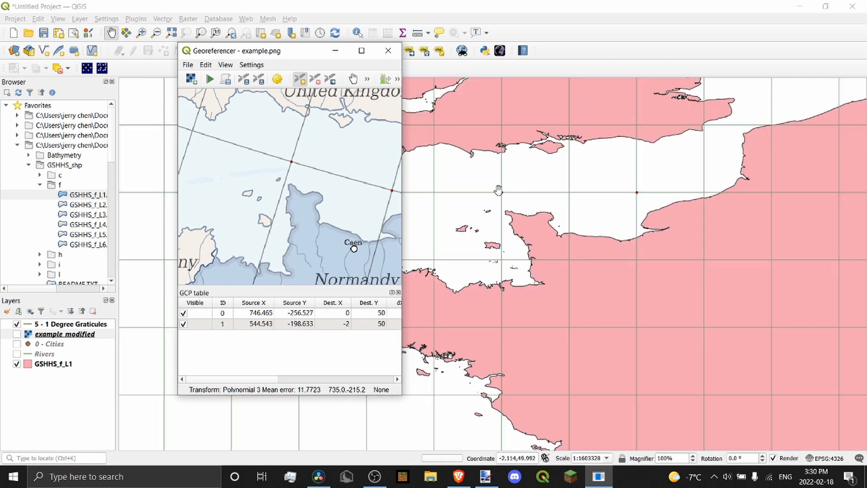
scroll(304, 152, "down", 1)
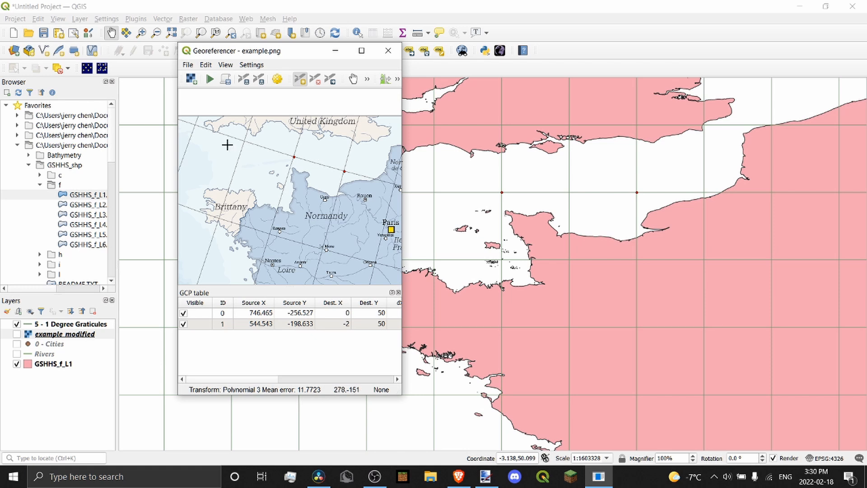
scroll(258, 150, "down", 2)
scroll(280, 187, "up", 1)
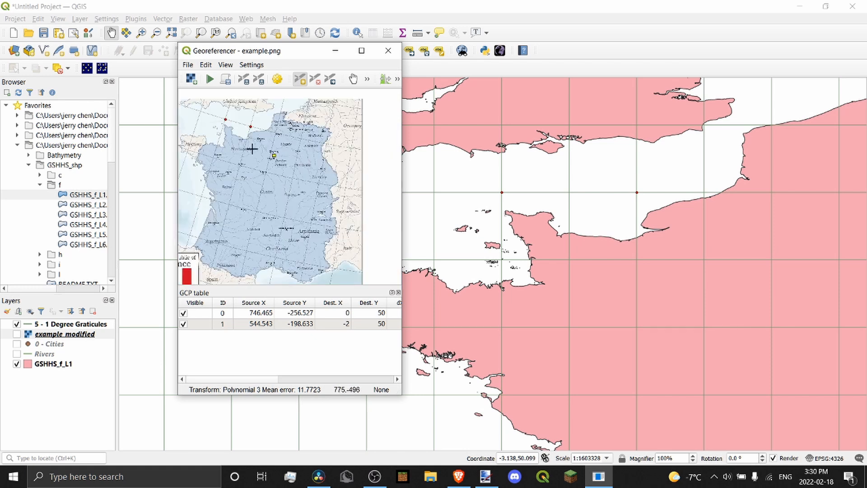
scroll(290, 170, "up", 1)
scroll(298, 172, "down", 1)
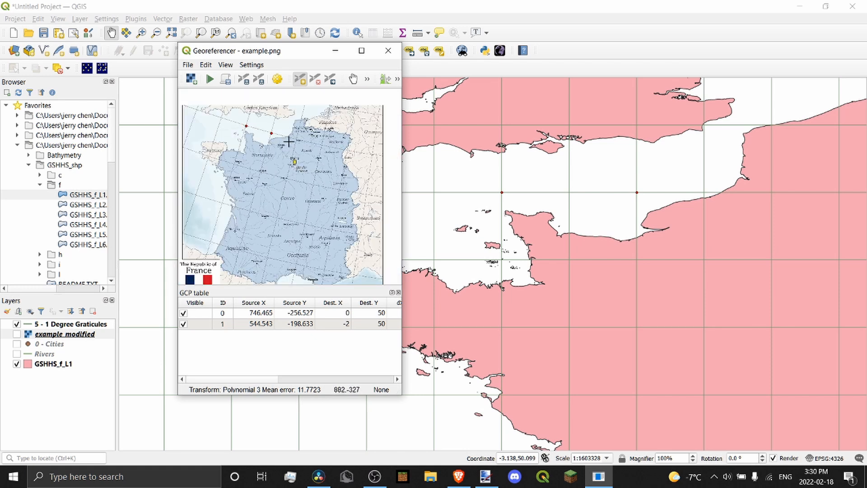
scroll(295, 135, "up", 1)
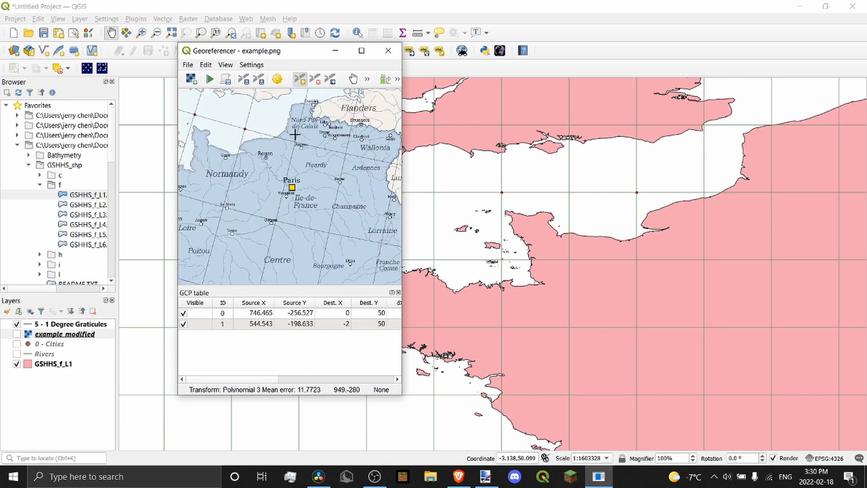
scroll(307, 148, "down", 2)
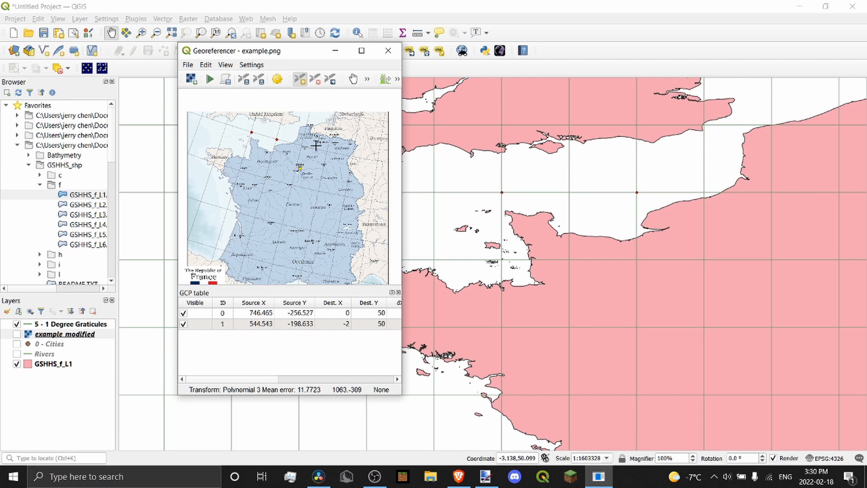
scroll(308, 146, "down", 1)
scroll(329, 175, "up", 4)
scroll(309, 159, "down", 3)
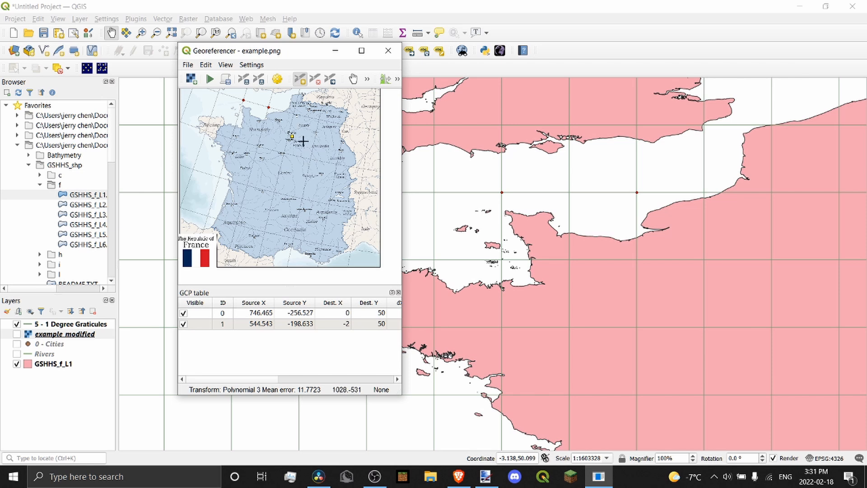
scroll(345, 114, "up", 4)
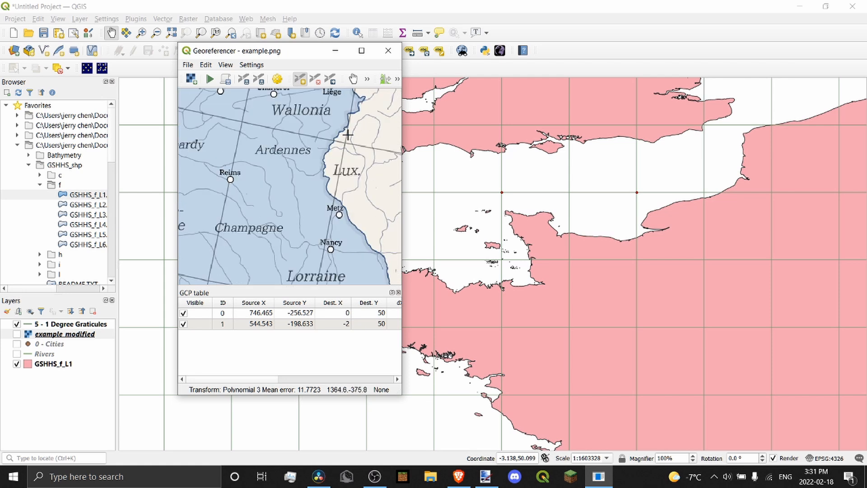
scroll(357, 197, "down", 5)
scroll(356, 197, "up", 1)
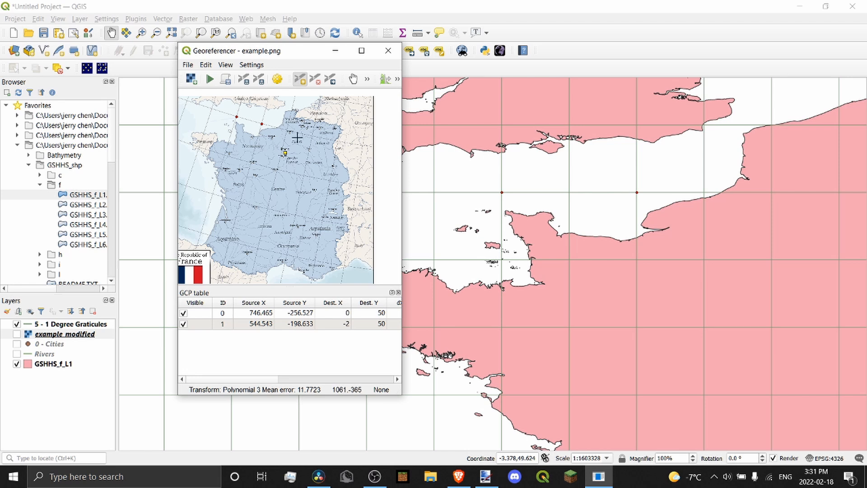
scroll(304, 131, "up", 4)
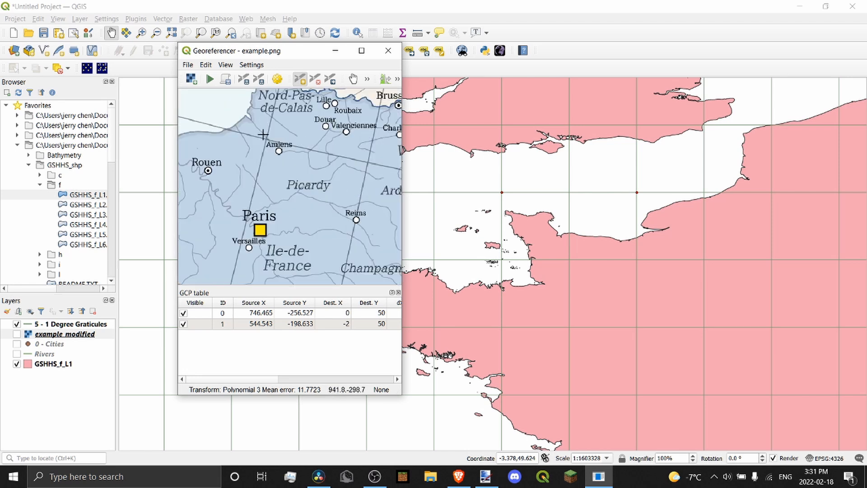
scroll(266, 131, "down", 2)
scroll(301, 135, "up", 2)
scroll(312, 154, "down", 4)
scroll(303, 145, "up", 6)
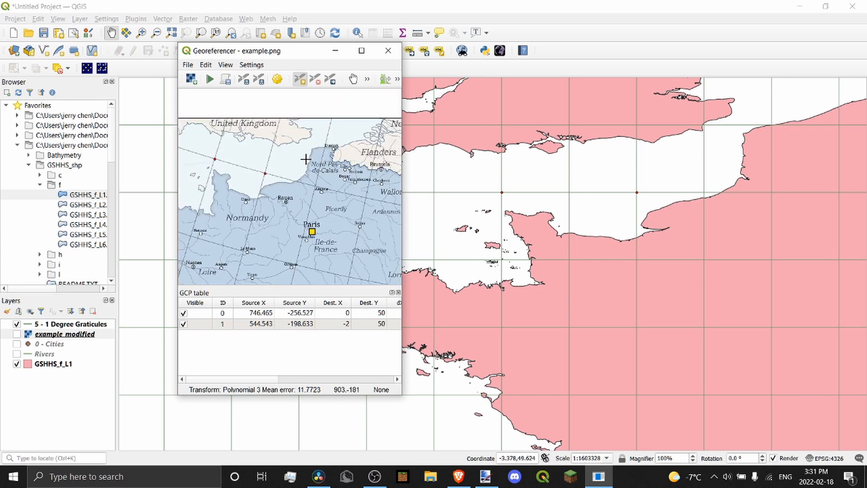
scroll(461, 174, "down", 1)
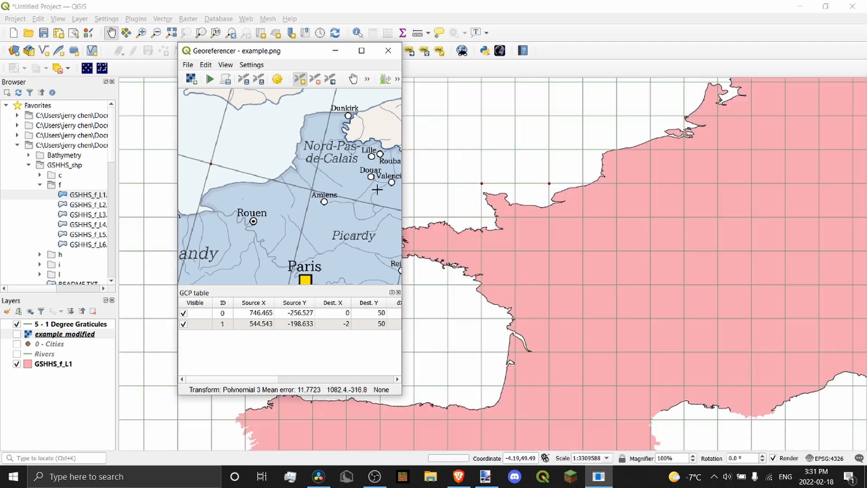
scroll(628, 175, "up", 1)
scroll(311, 189, "up", 5)
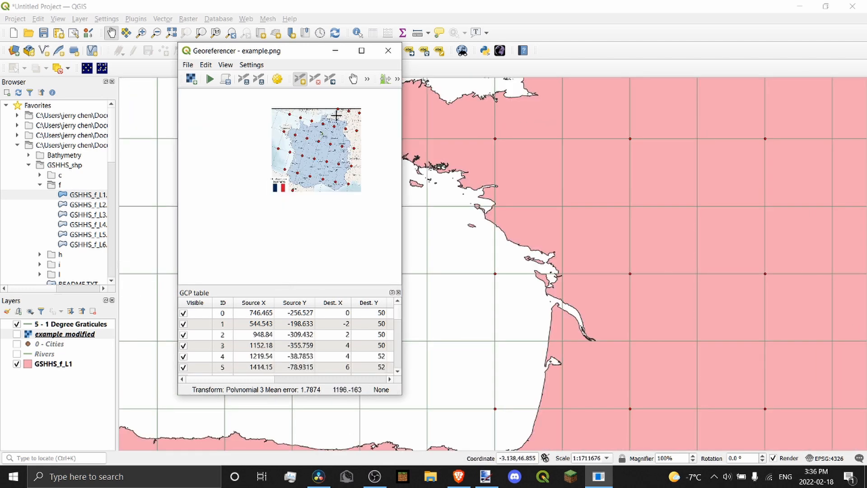
scroll(337, 116, "up", 2)
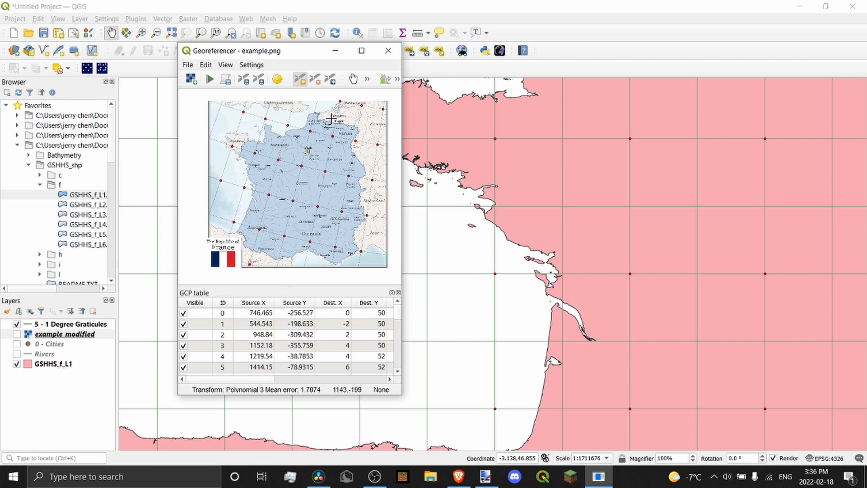
Frame northern France and switch off the 5 - 1 Degree Graticules layer
scroll(305, 140, "down", 2)
scroll(303, 137, "up", 2)
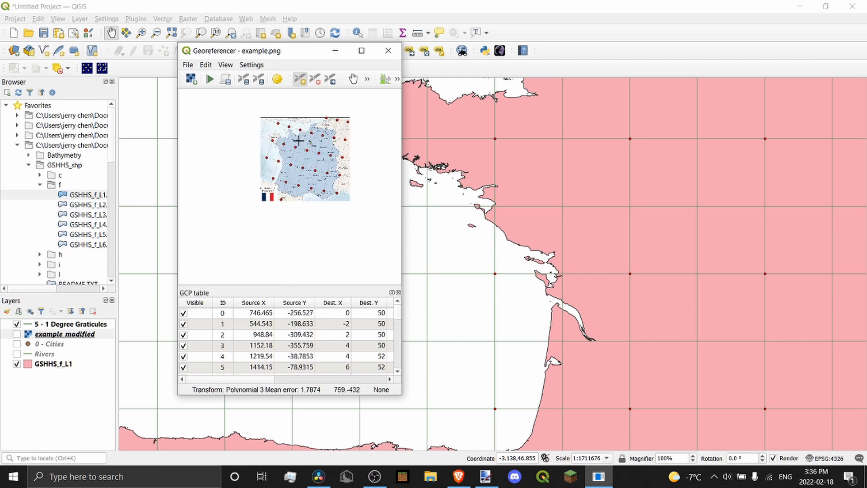
scroll(292, 155, "up", 1)
scroll(330, 176, "down", 3)
scroll(704, 186, "down", 2)
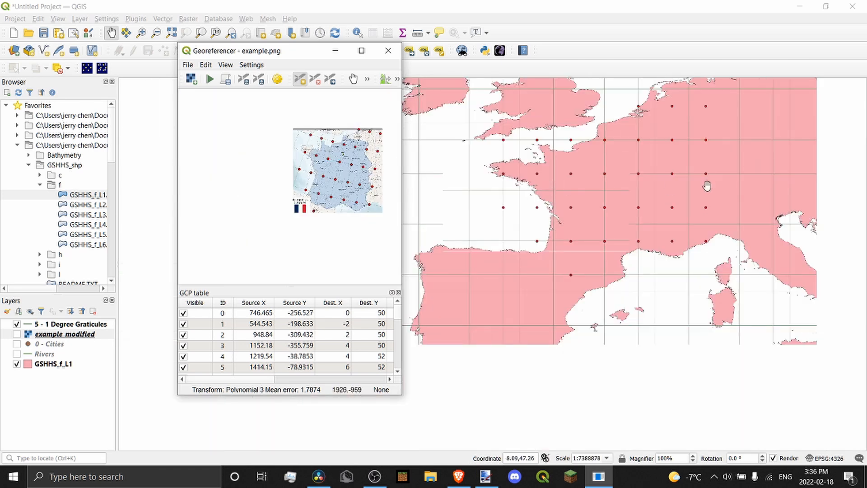
left_click_drag(693, 138, 663, 187)
scroll(662, 187, "up", 1)
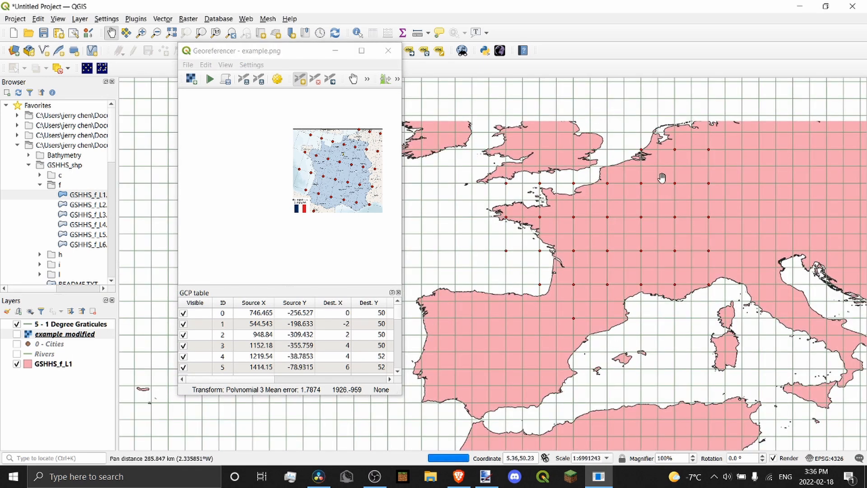
scroll(619, 177, "down", 1)
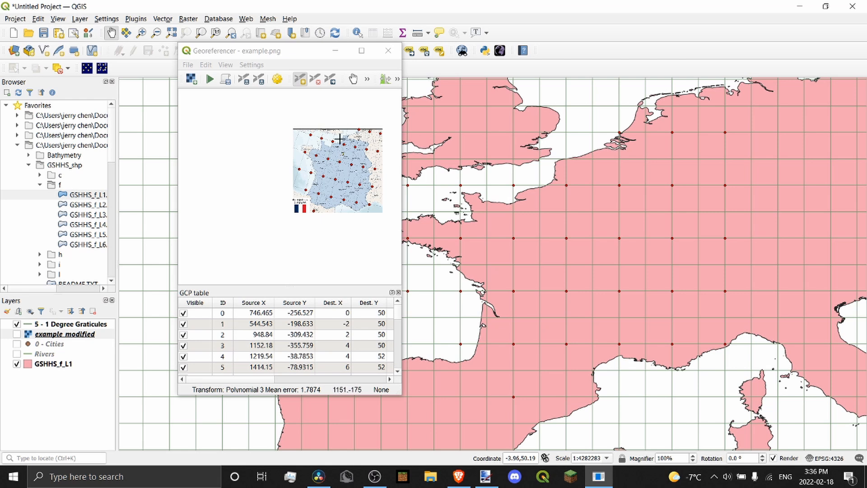
scroll(618, 221, "down", 5)
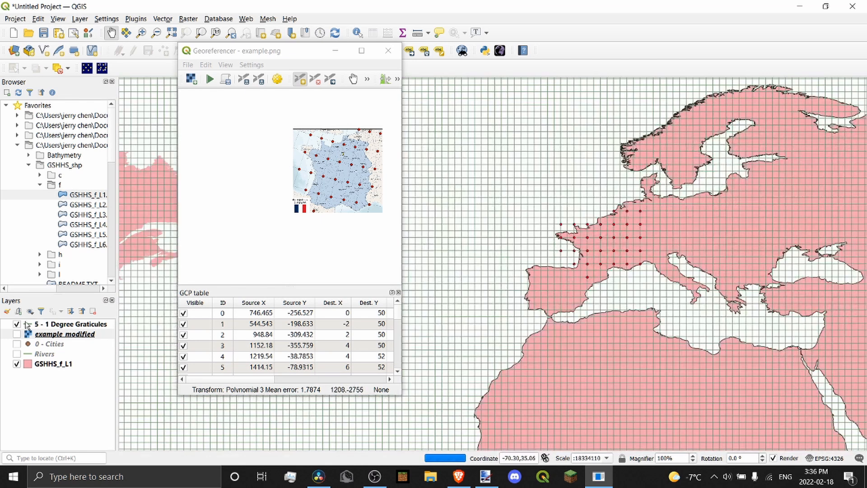
left_click(17, 324)
scroll(530, 186, "up", 2)
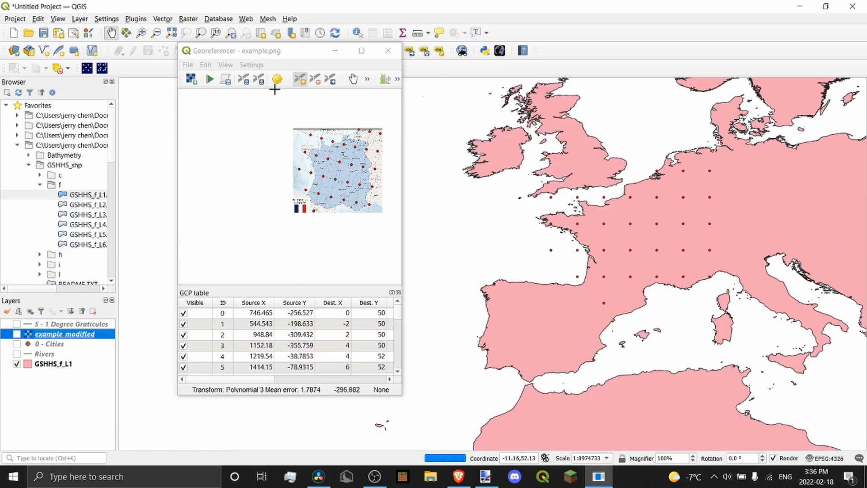
left_click(277, 80)
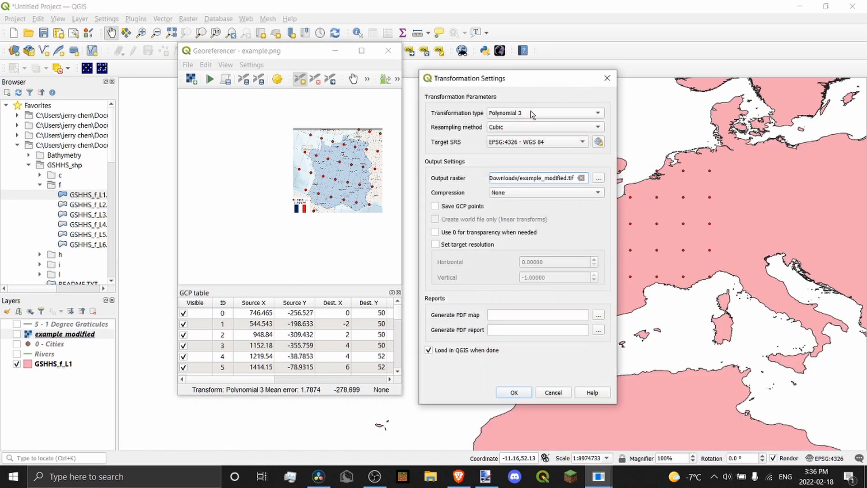
left_click(531, 113)
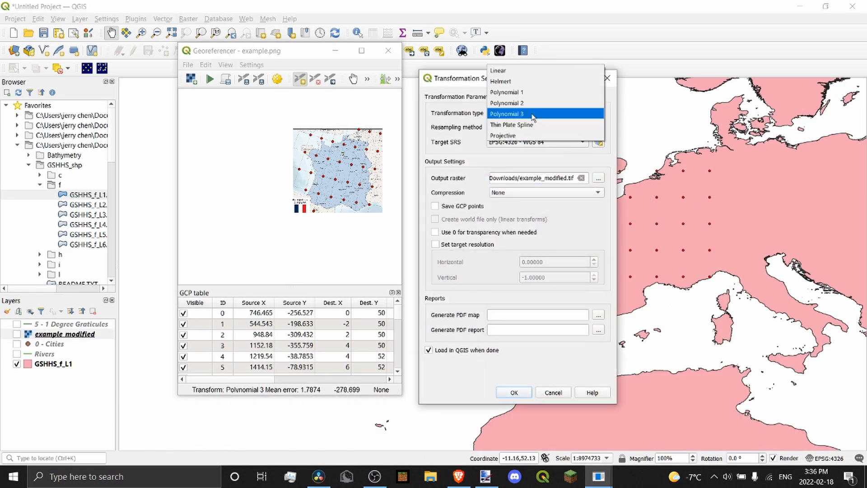
left_click(452, 131)
left_click(515, 392)
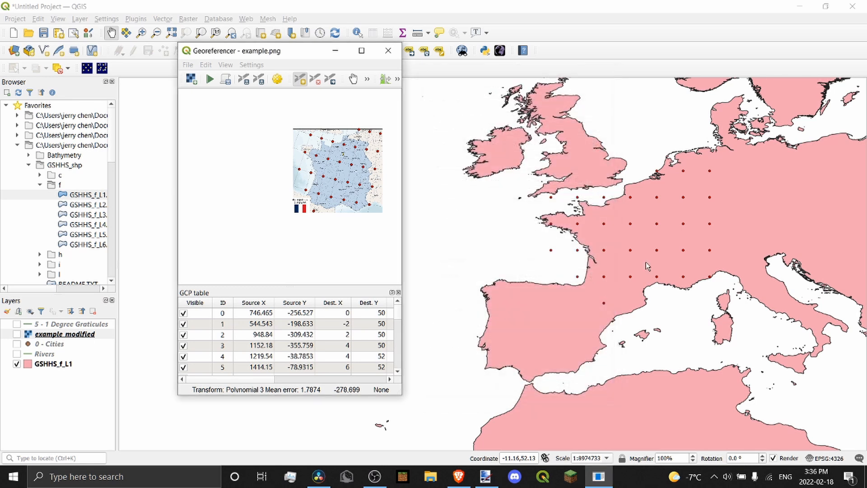
scroll(677, 212, "up", 1)
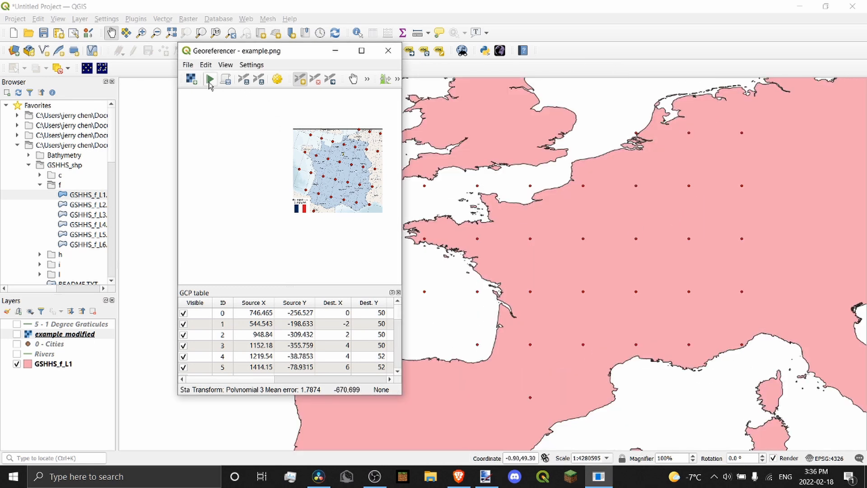
Run the georeferencing on the France map and frame the warped result
left_click(210, 80)
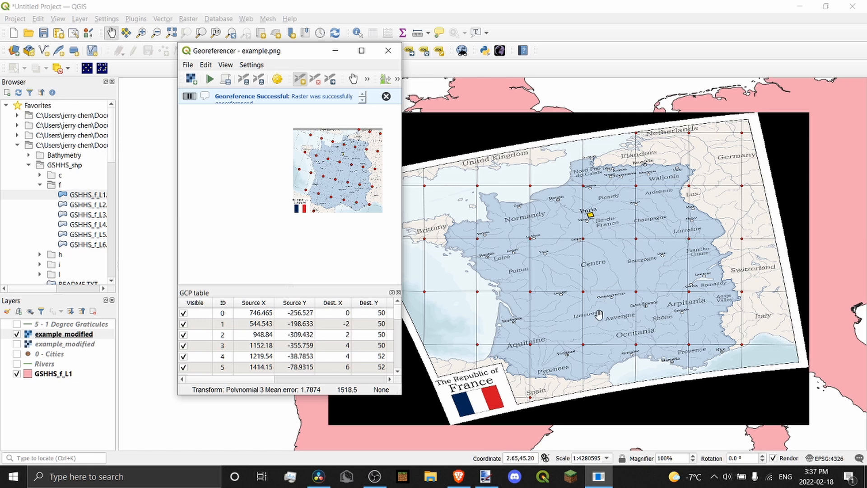
scroll(588, 345, "up", 3)
scroll(594, 311, "down", 5)
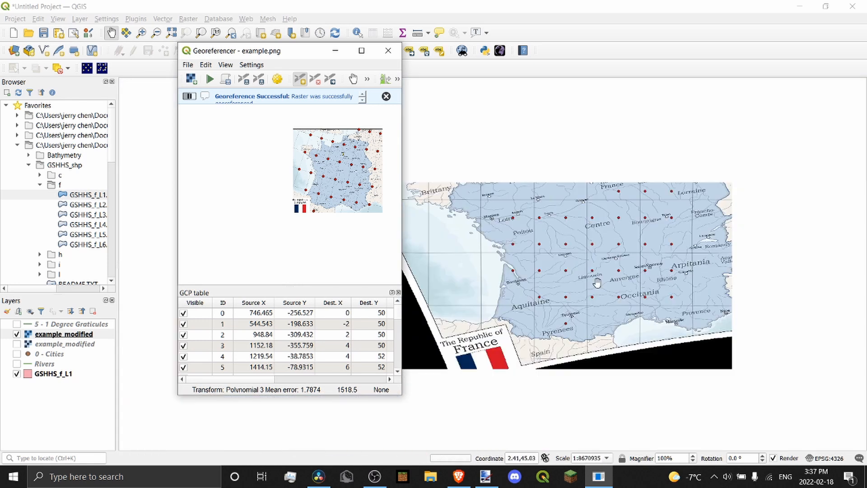
scroll(573, 296, "up", 2)
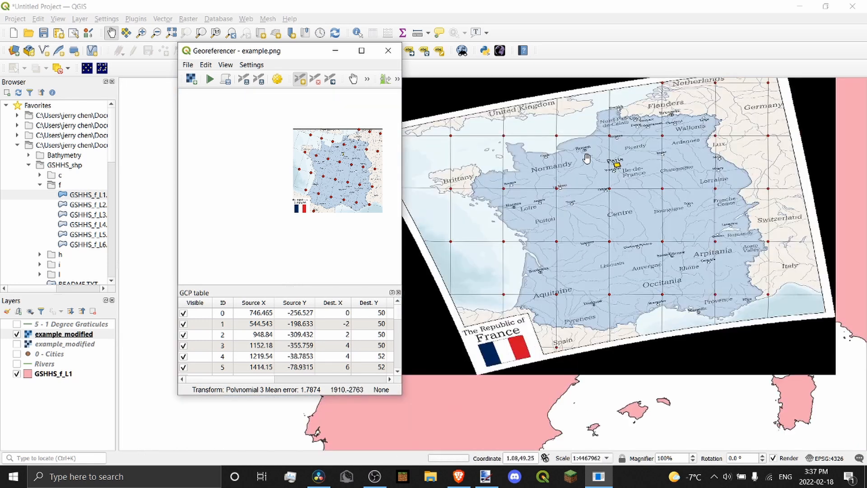
left_click_drag(718, 229, 703, 263)
Toggle the graticule grid on and off over the warped map, leaving it hidden
left_click(17, 324)
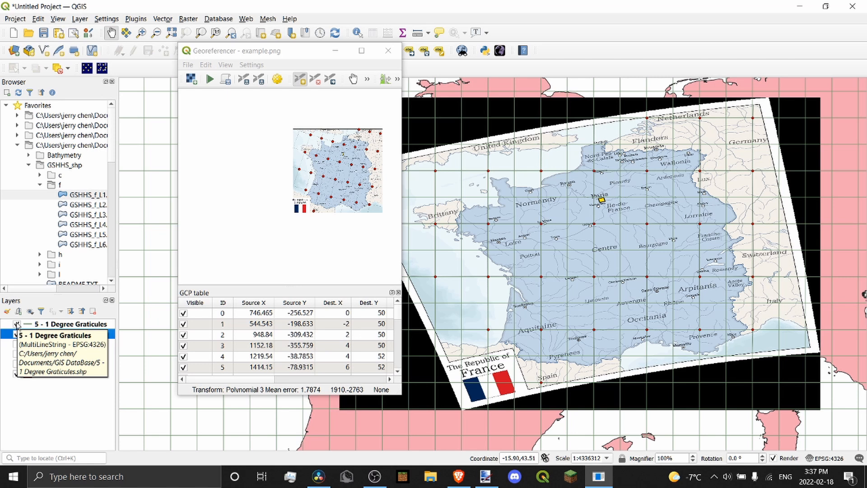
left_click(17, 324)
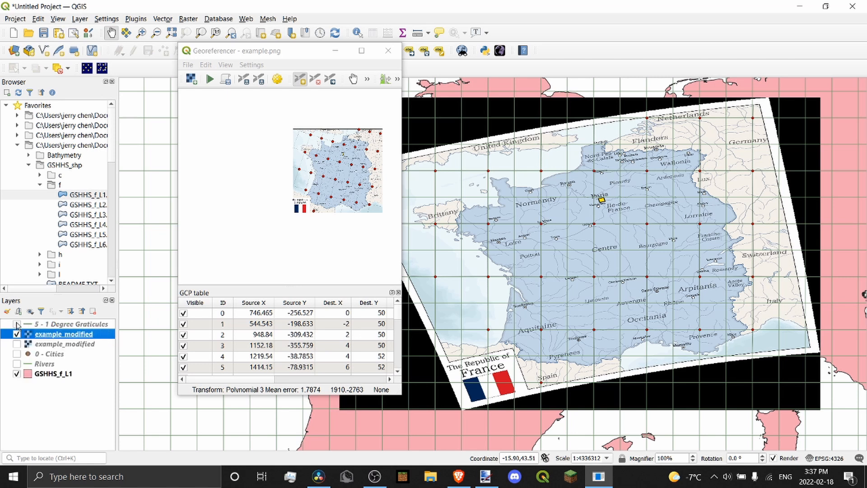
scroll(691, 276, "up", 2)
scroll(637, 237, "down", 1)
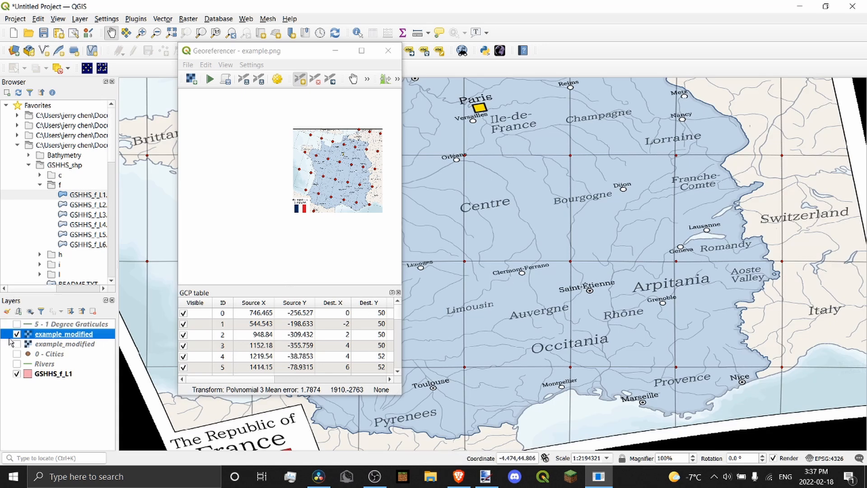
left_click(17, 324)
left_click(17, 325)
Toggle example_modified repeatedly against the GSHHS_f_L1 coastline, leaving it shown
left_click(17, 336)
left_click(17, 336)
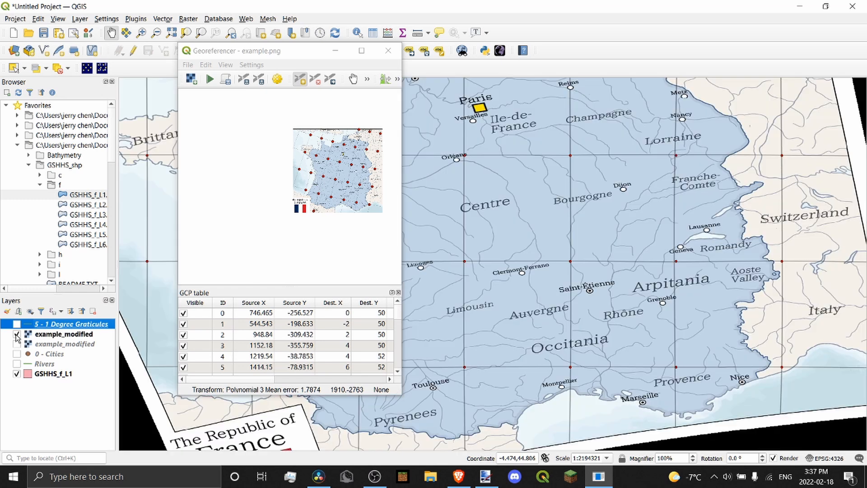
left_click(16, 336)
left_click(17, 334)
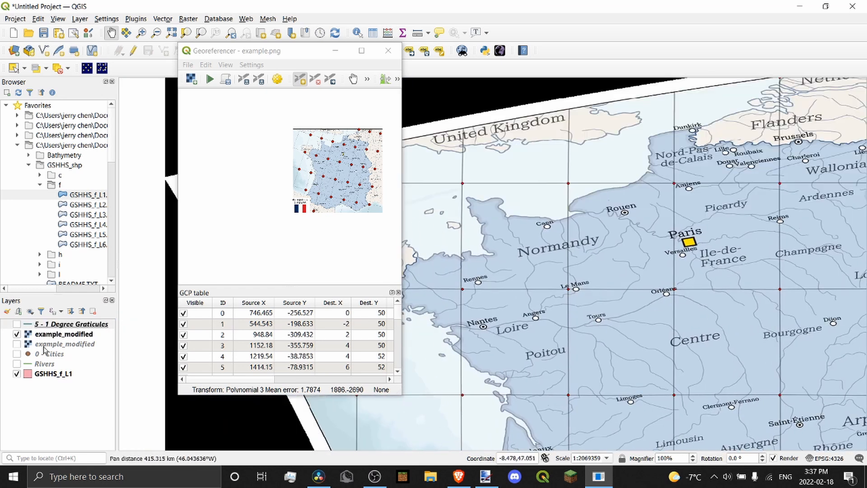
left_click(18, 325)
left_click(17, 334)
left_click(17, 334)
left_click(17, 334)
left_click(16, 334)
left_click(17, 334)
left_click(17, 334)
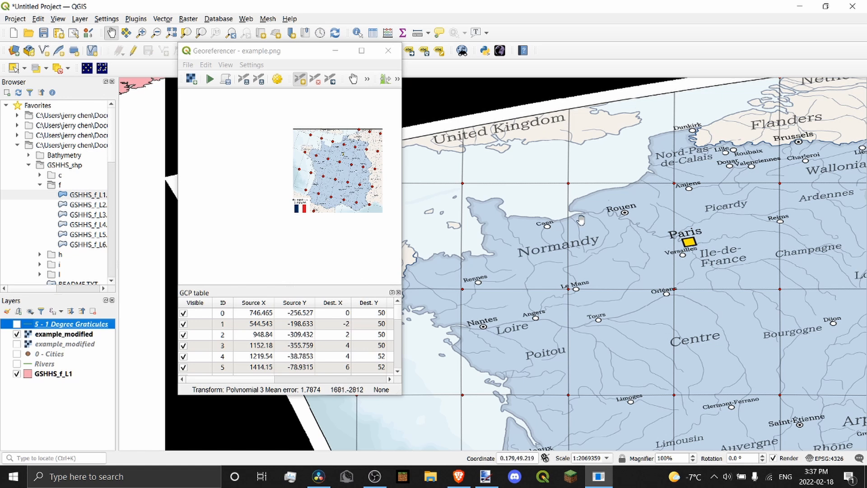
scroll(665, 212, "down", 1)
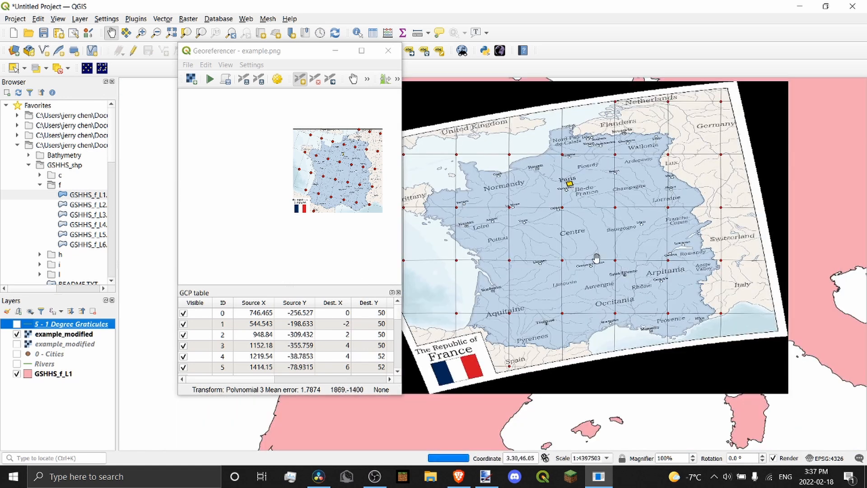
Minimize the Georeferencer, zoom and pan to centre France, then restore it
left_click(337, 53)
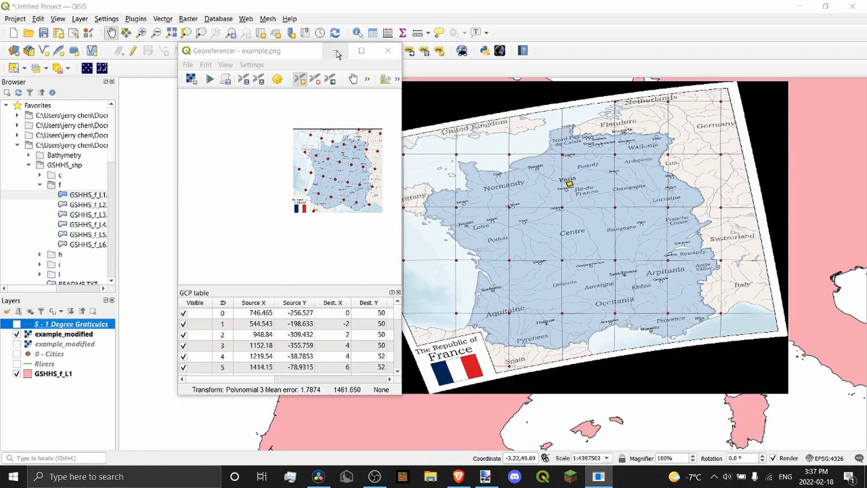
scroll(605, 155, "down", 1)
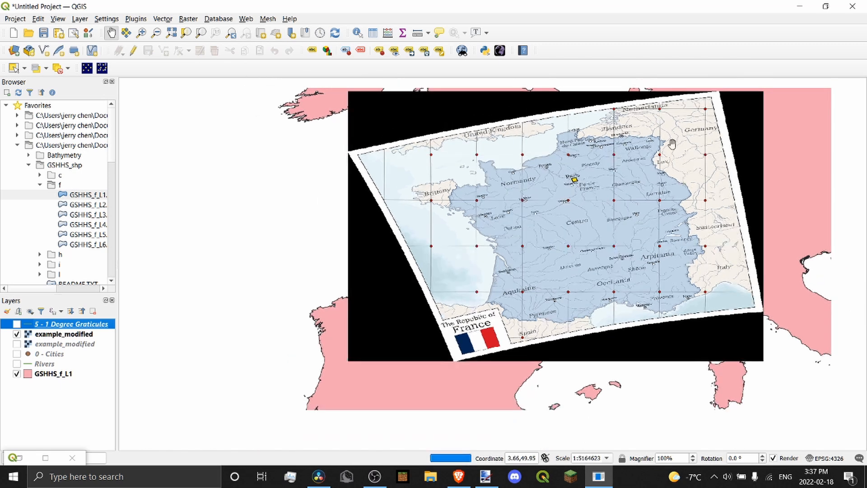
scroll(714, 134, "up", 1)
scroll(704, 123, "up", 1)
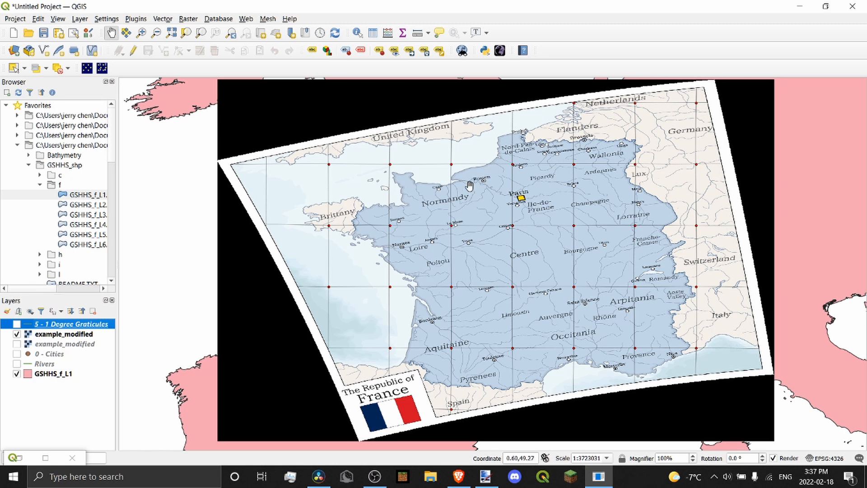
scroll(469, 185, "down", 1)
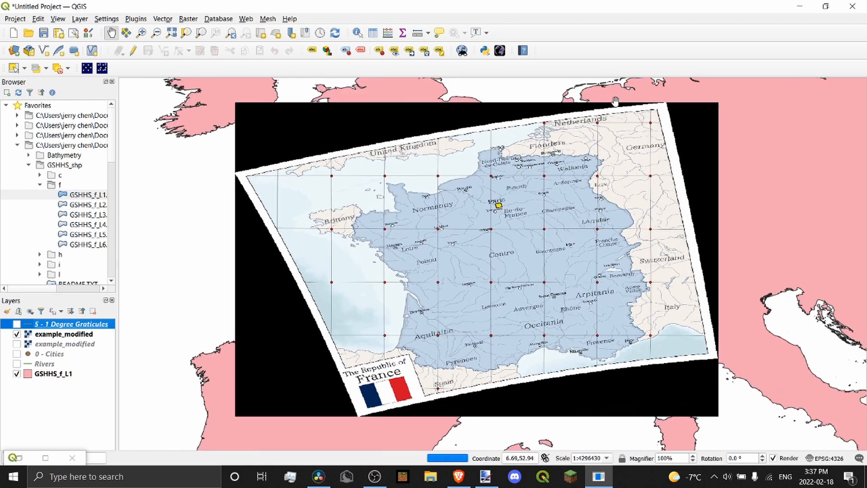
scroll(510, 253, "up", 1)
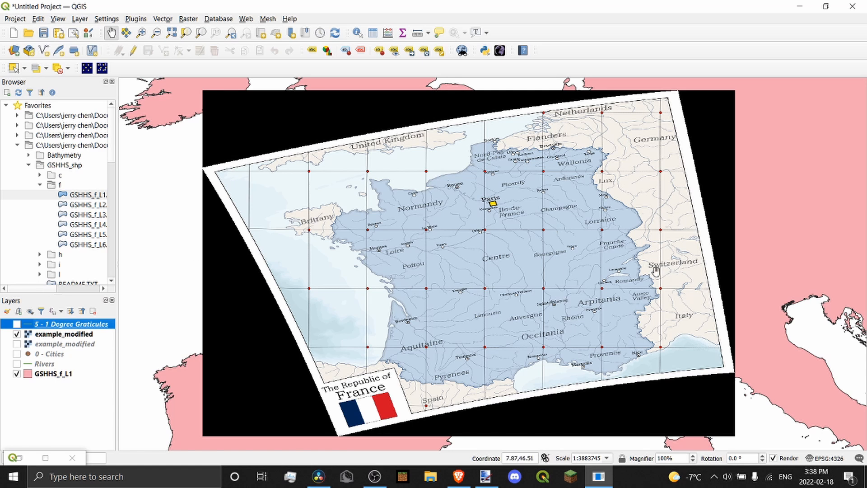
scroll(570, 210, "down", 1)
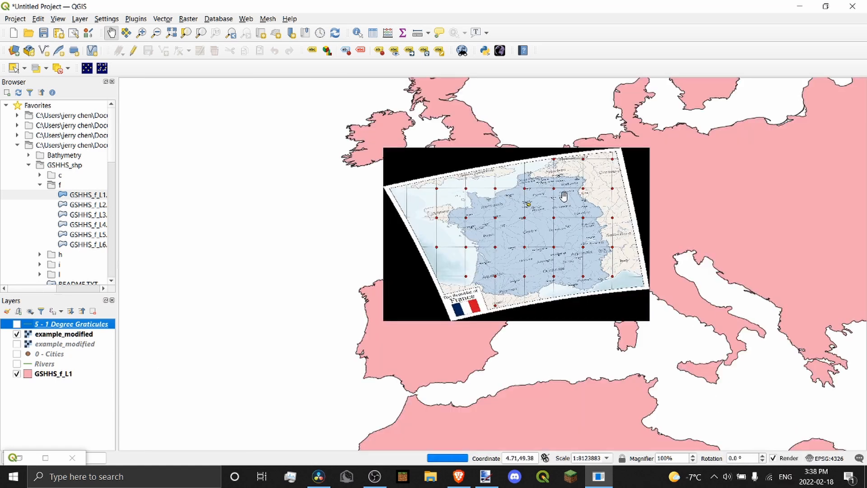
scroll(553, 266, "up", 1)
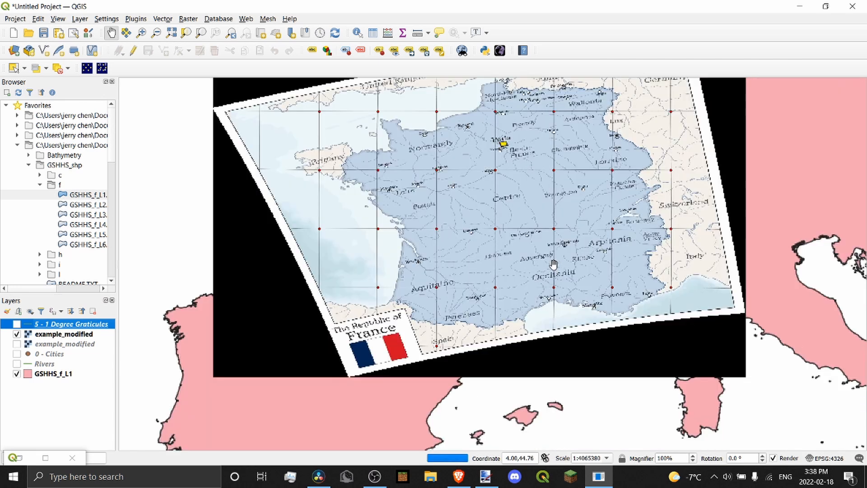
left_click_drag(537, 247, 532, 330)
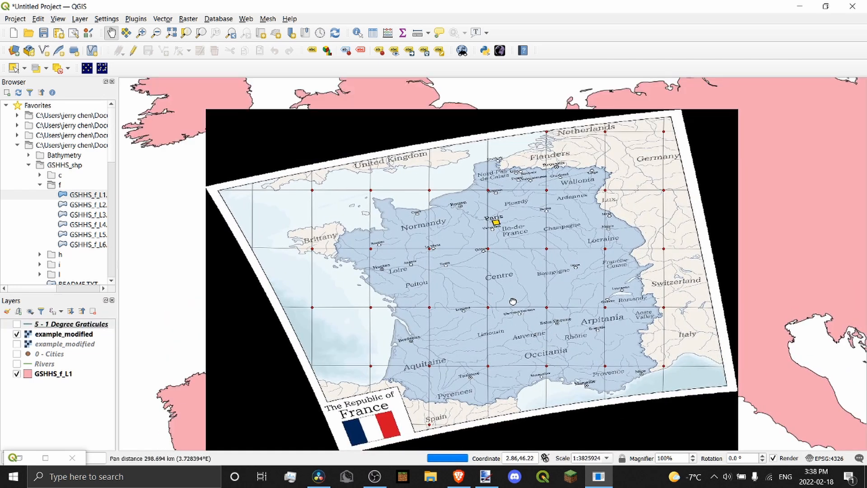
left_click_drag(512, 302, 515, 282)
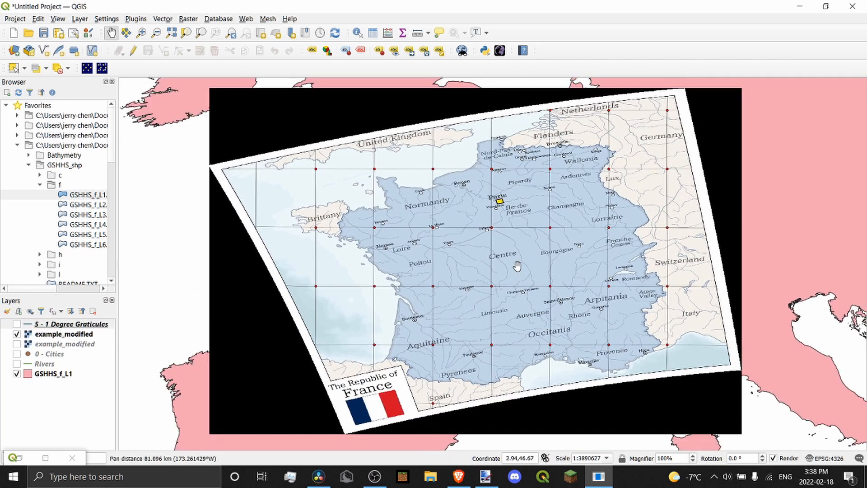
scroll(483, 306, "up", 1)
left_click(597, 477)
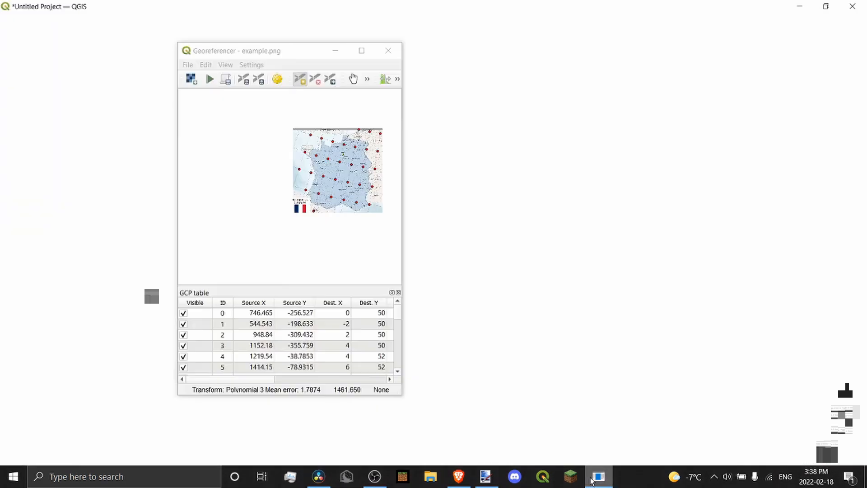
Close the Georeferencer, discarding its control points
left_click(316, 82)
scroll(382, 141, "up", 1)
scroll(369, 148, "up", 2)
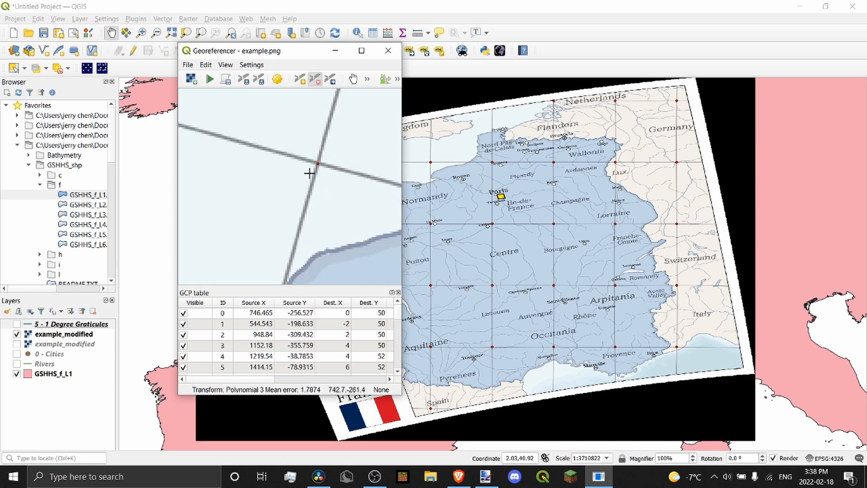
scroll(314, 151, "down", 2)
scroll(320, 134, "down", 1)
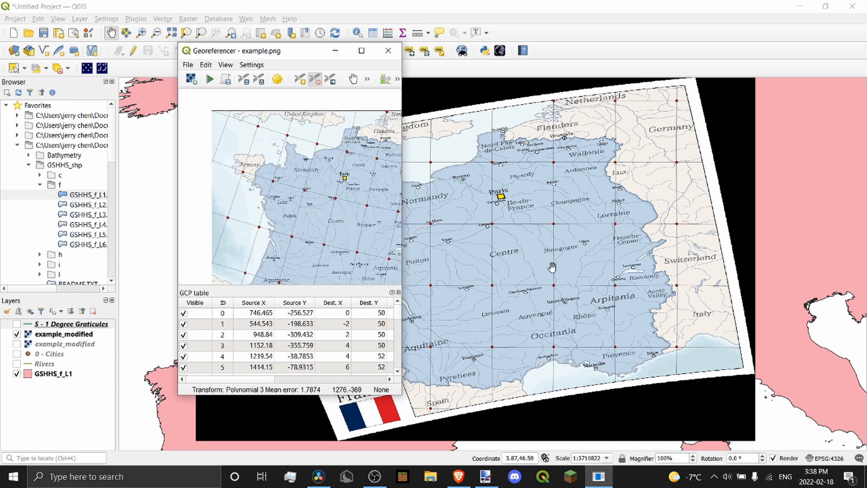
left_click(379, 54)
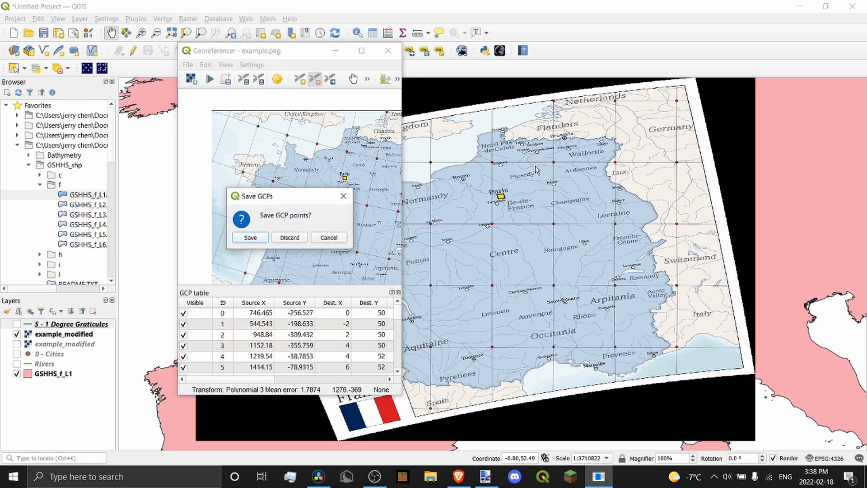
left_click(281, 234)
Snip the area around the aligned France map with Win+Shift+S and switch to paint.net
scroll(587, 215, "down", 1)
scroll(572, 223, "up", 1)
scroll(573, 223, "up", 1)
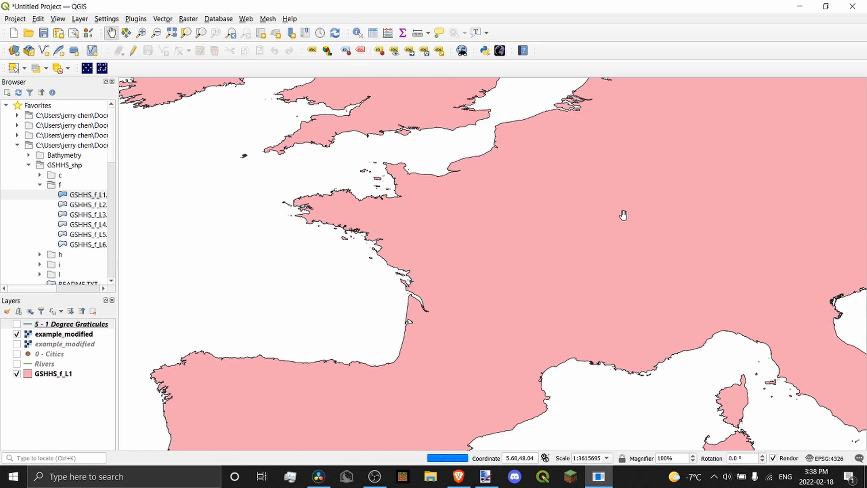
scroll(663, 214, "up", 1)
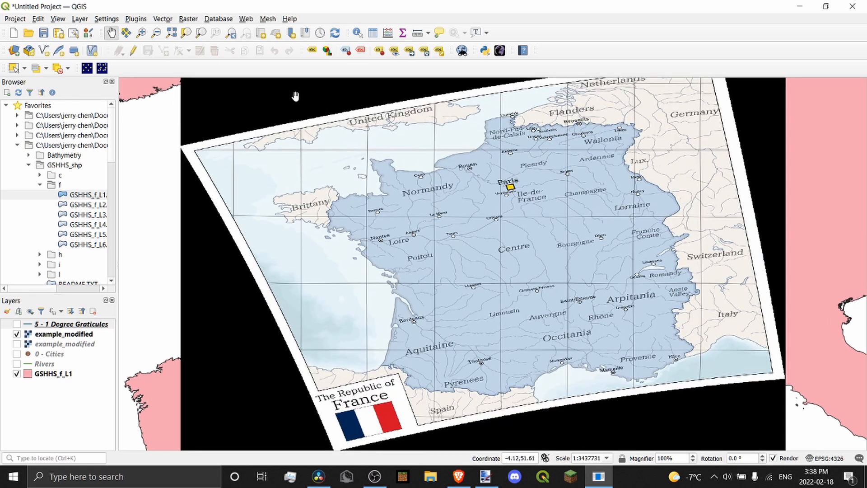
key("super+shift+s")
left_click_drag(297, 93, 746, 406)
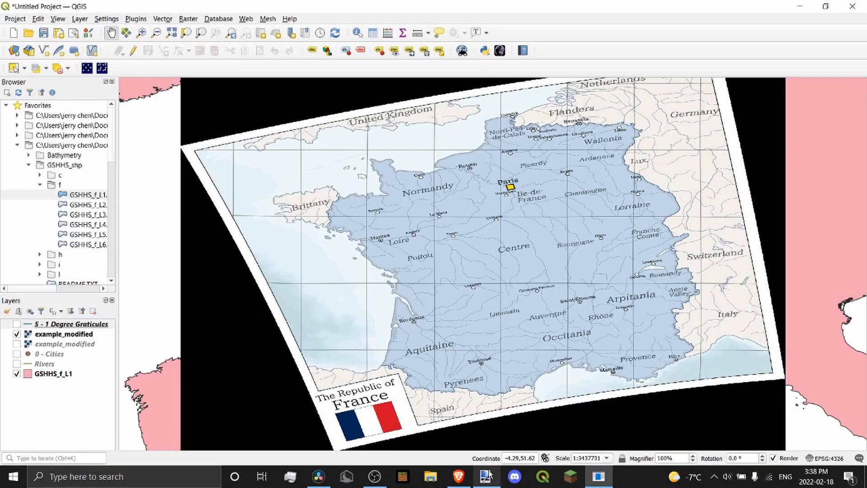
left_click(486, 474)
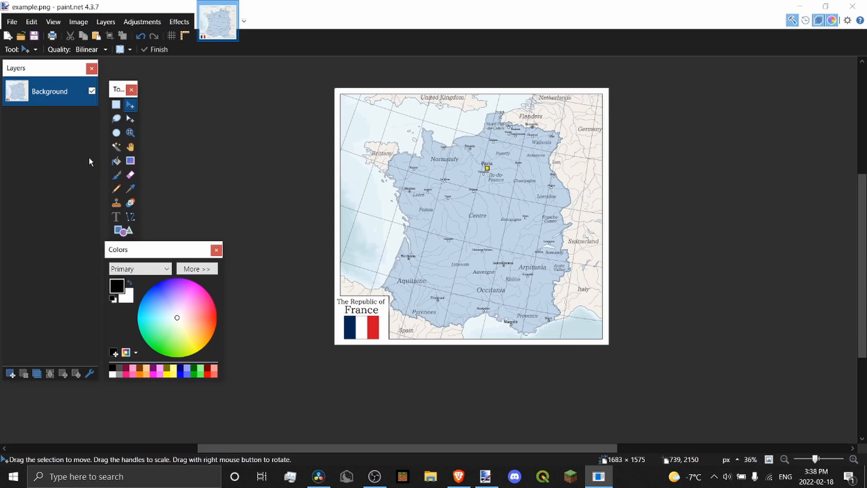
Open World Blank 2020.png from the Miscellaneous Maps folder
left_click(21, 35)
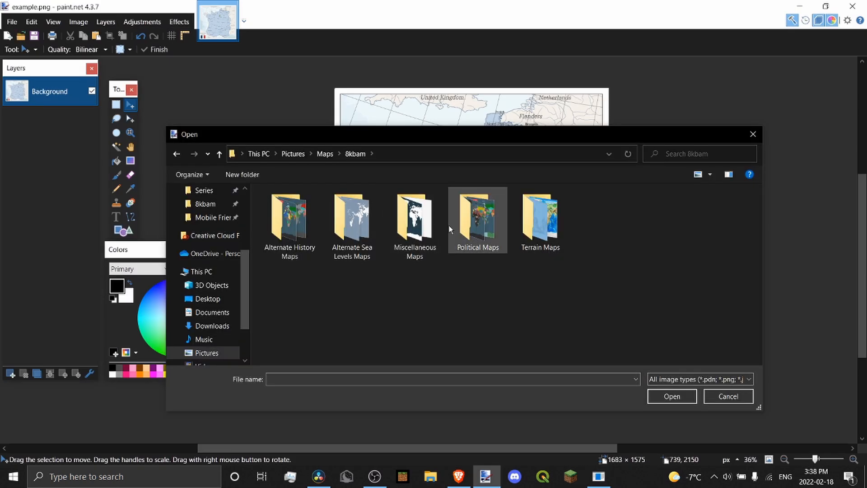
double_click(408, 225)
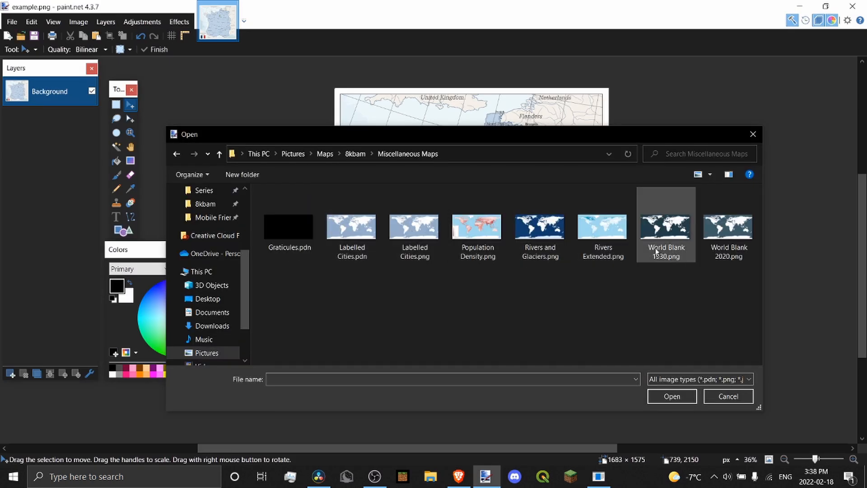
double_click(722, 239)
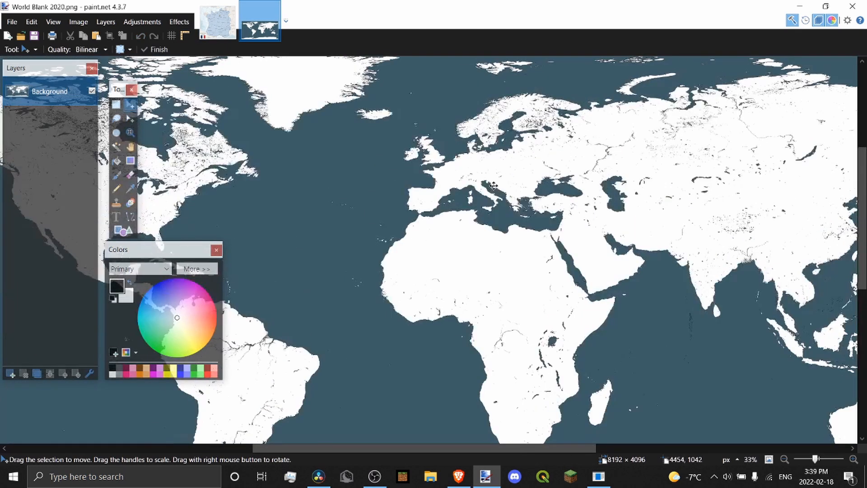
Crop the world map to a rectangle around Europe and North Africa (2692 × 1644)
scroll(494, 186, "up", 2)
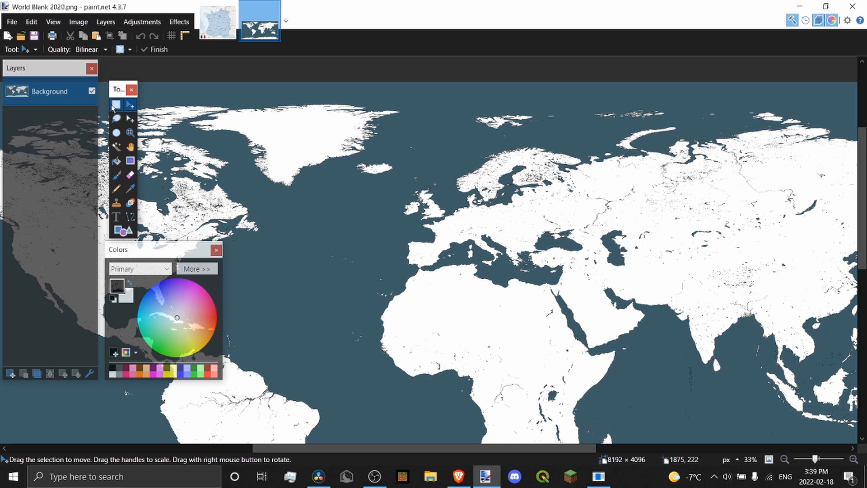
key("s")
scroll(514, 157, "down", 3)
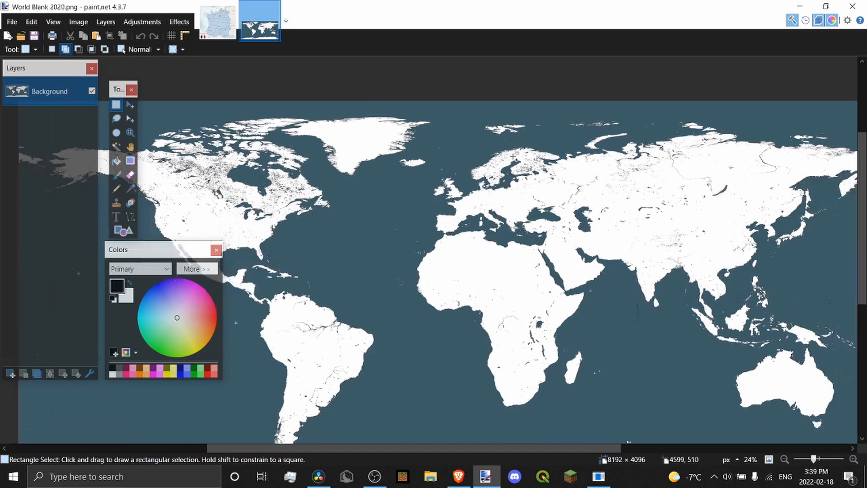
left_click_drag(323, 116, 612, 293)
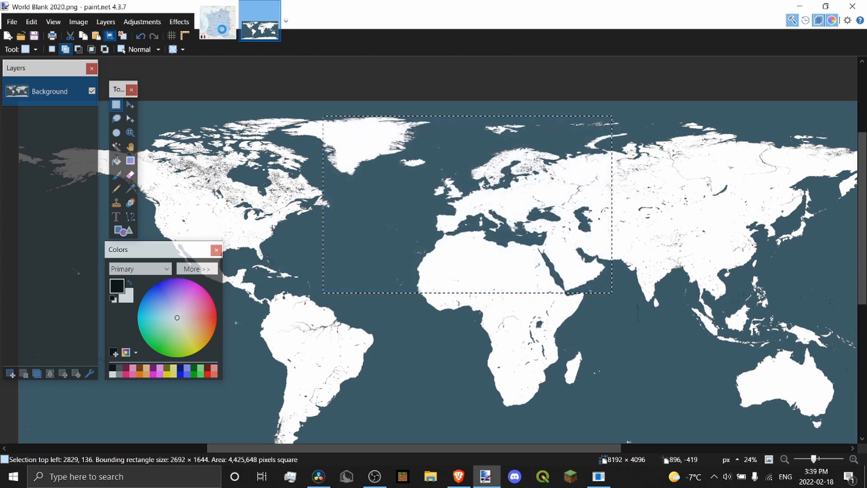
left_click(110, 36)
left_click(218, 22)
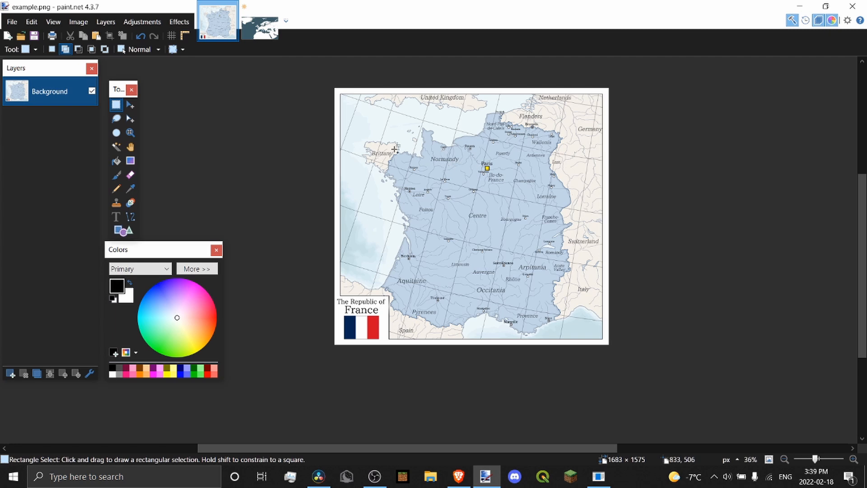
left_click(260, 27)
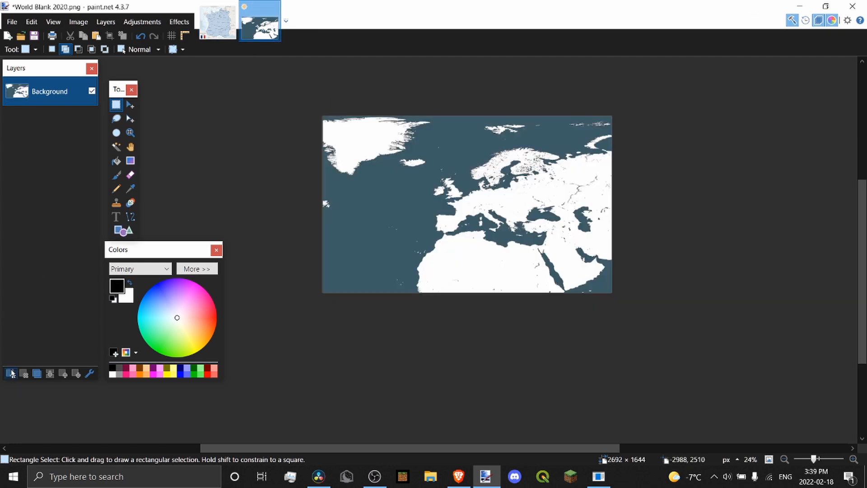
Add a new layer with opacity set to 138
left_click(10, 373)
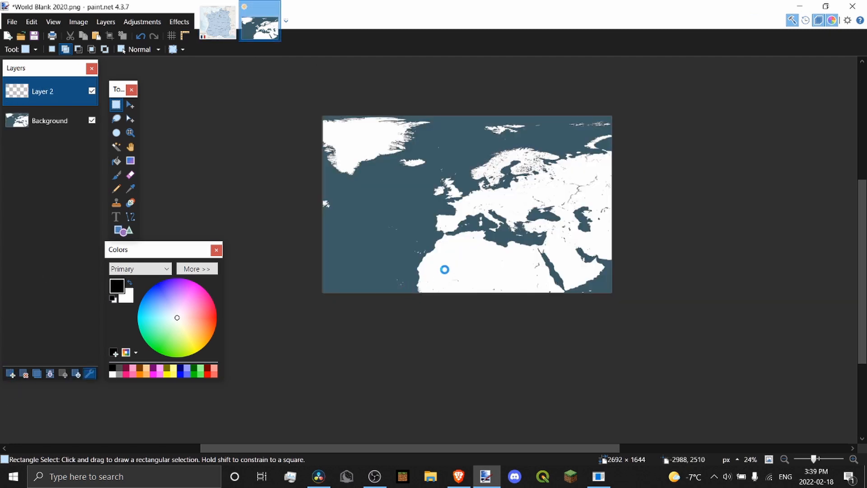
key("F4")
left_click_drag(426, 275, 416, 267)
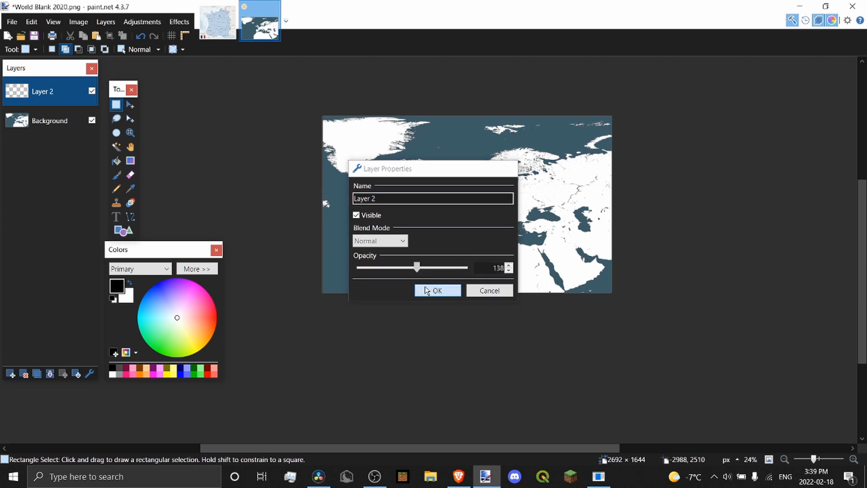
left_click(427, 291)
scroll(295, 199, "up", 5)
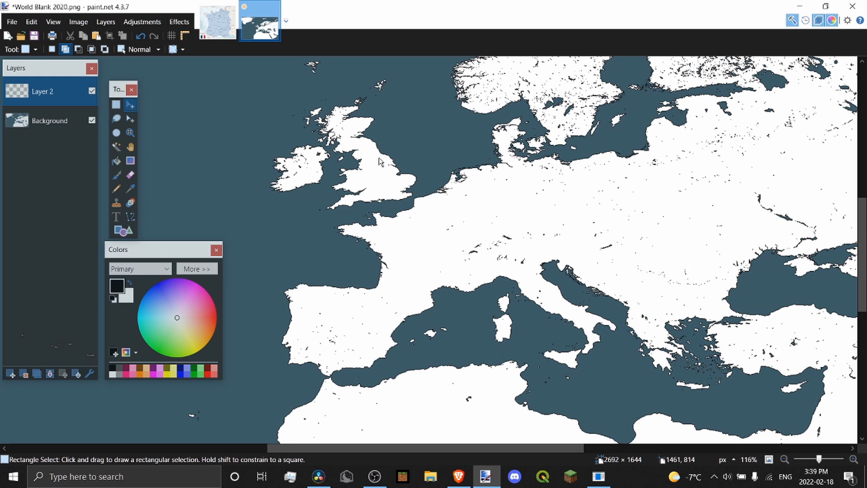
Paste the France screenshot over France and shrink it to 300 × 209
key("ctrl+v")
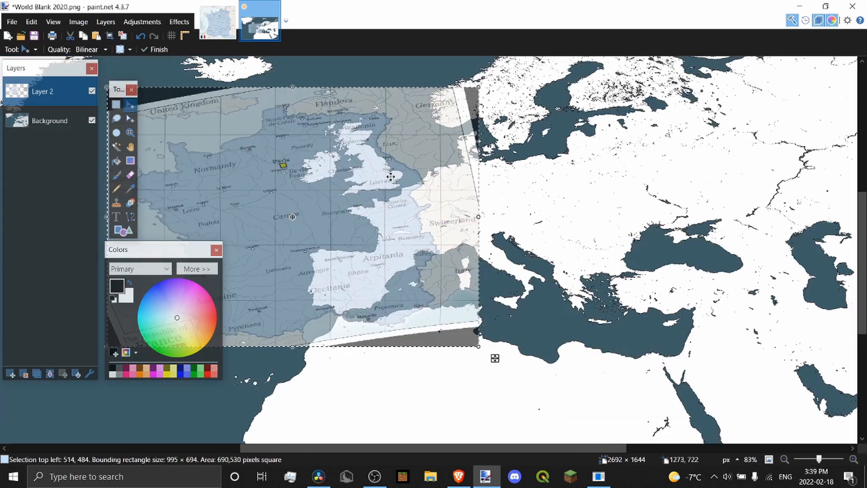
scroll(405, 216, "up", 3)
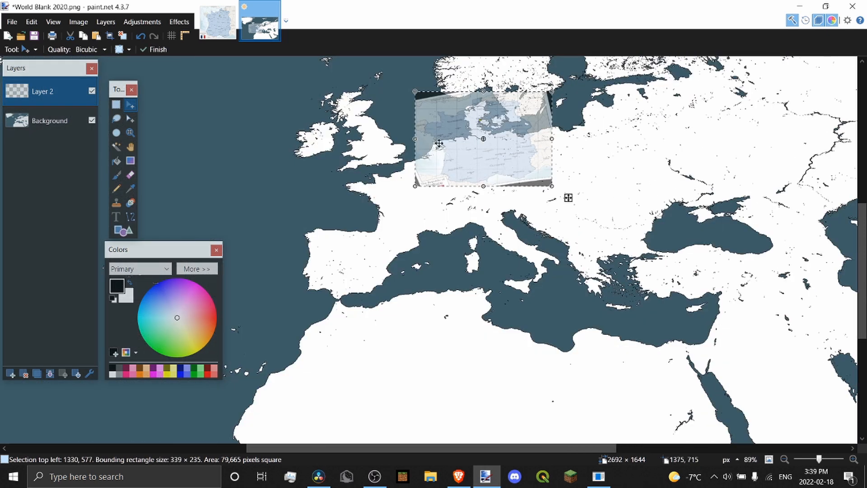
scroll(709, 282, "up", 3)
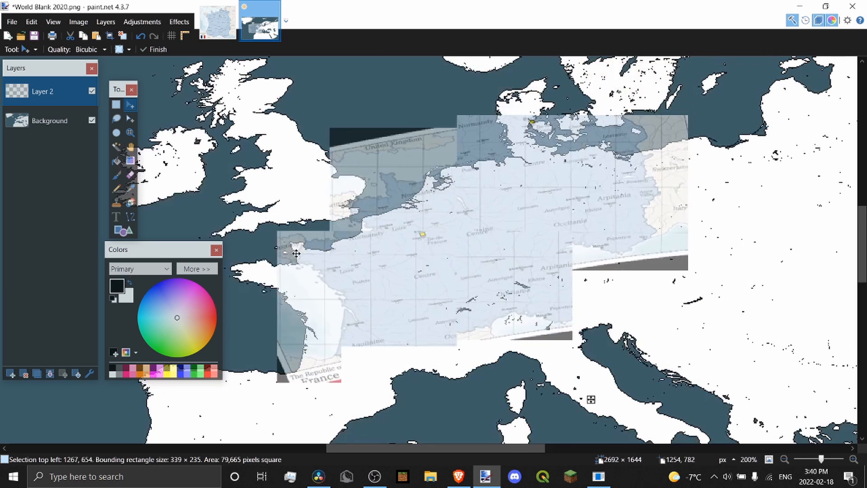
left_click_drag(294, 262, 289, 270)
scroll(599, 307, "up", 2)
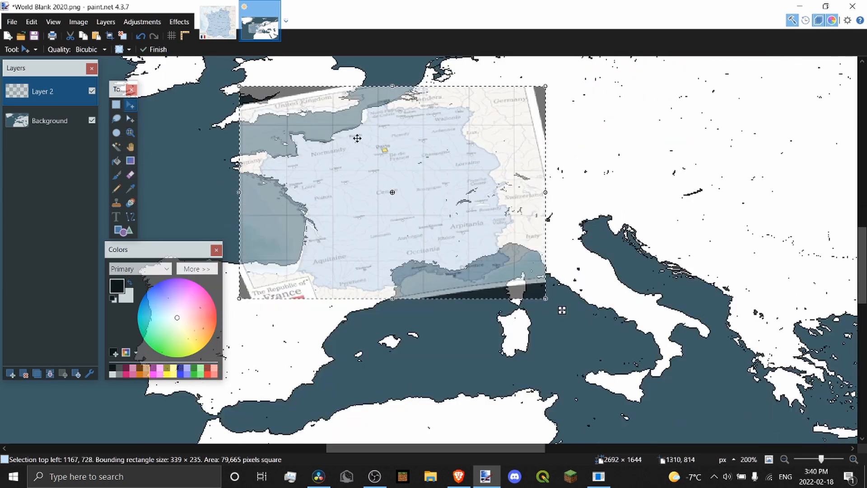
left_click_drag(656, 389, 602, 372)
scroll(487, 199, "left", 2)
scroll(394, 150, "up", 2)
Realign the France map, enlarge it to 307 × 215, then add Layer 3
left_click_drag(368, 143, 386, 135)
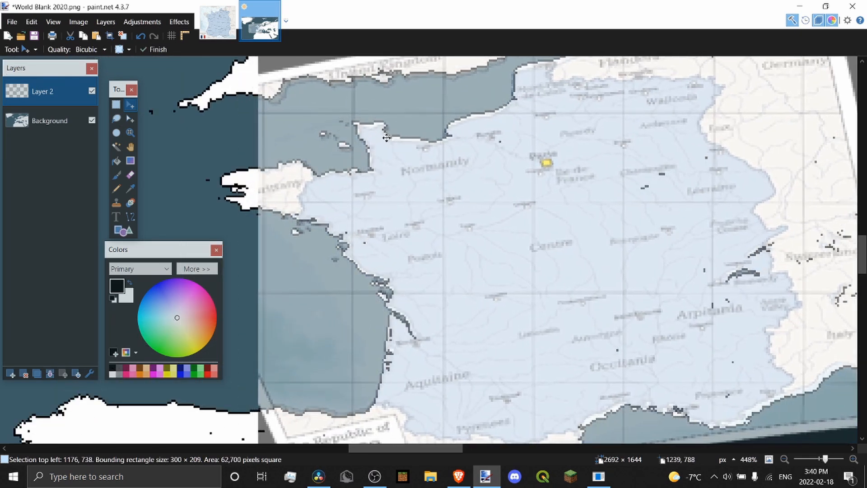
scroll(413, 141, "right", 3)
scroll(560, 160, "down", 1)
left_click_drag(621, 171, 631, 172)
scroll(406, 144, "left", 2)
scroll(396, 140, "up", 1)
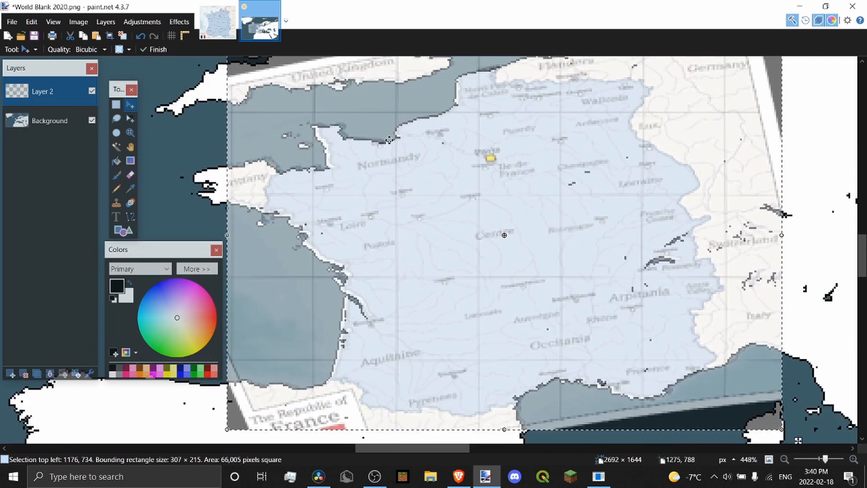
scroll(396, 140, "up", 2)
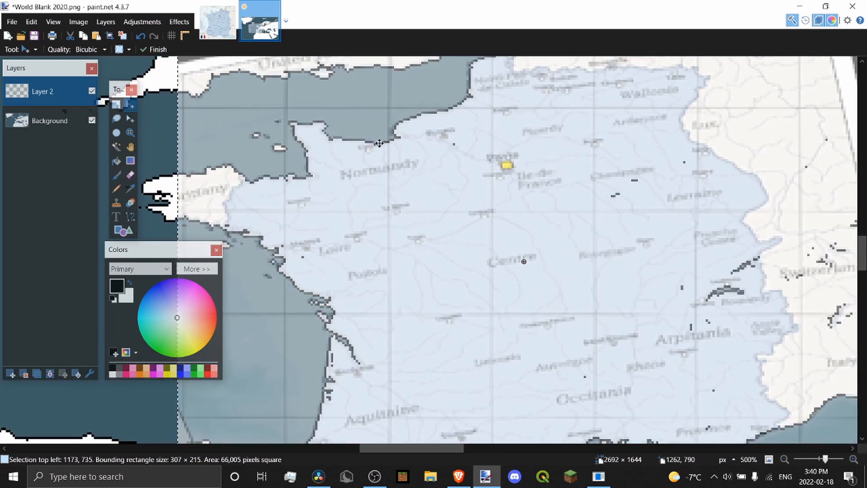
scroll(379, 143, "down", 2)
scroll(691, 332, "up", 2)
scroll(726, 299, "down", 2)
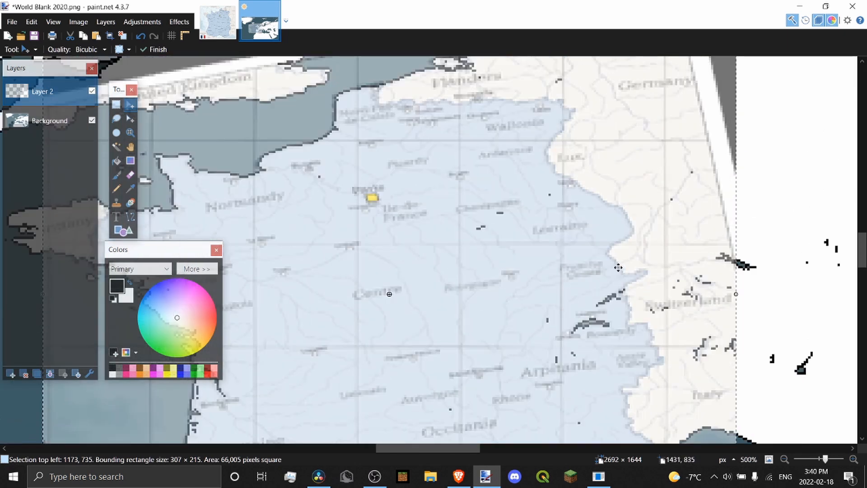
scroll(471, 169, "down", 2)
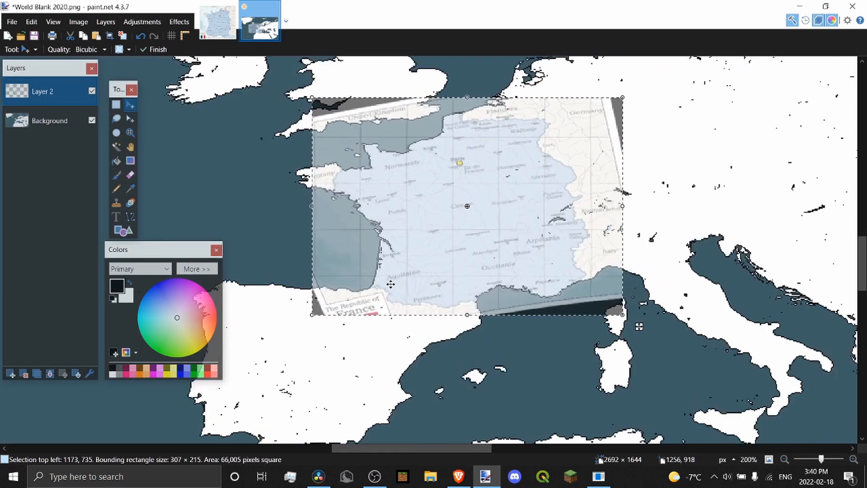
scroll(384, 160, "up", 2)
scroll(384, 161, "down", 2)
scroll(386, 159, "up", 2)
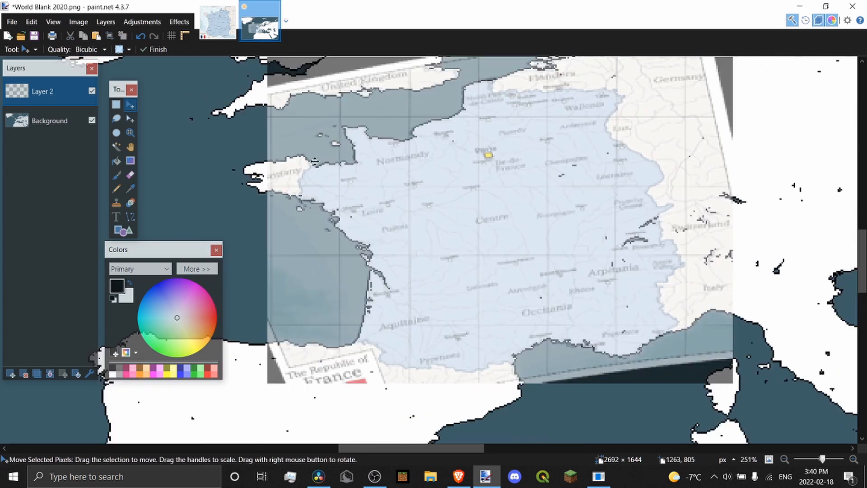
left_click(50, 120)
left_click(10, 374)
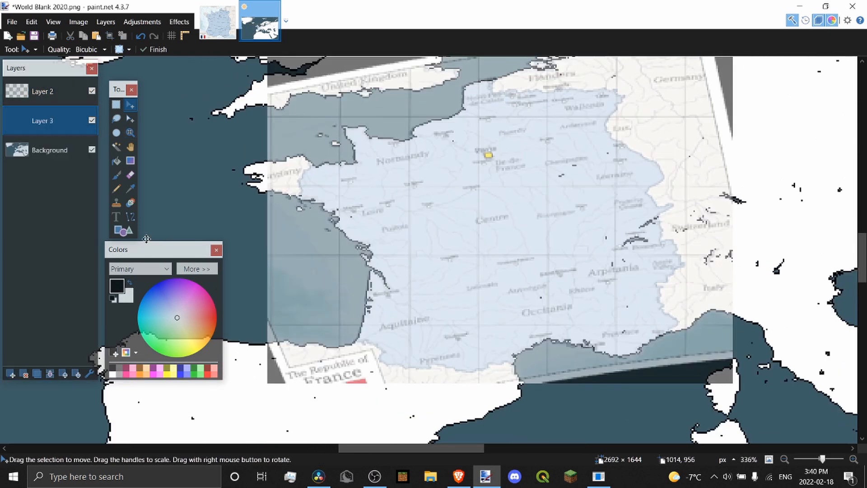
Pick purple from the palette, switch to the 1-pixel Recolor tool, and zoom in on Brittany
left_click(131, 202)
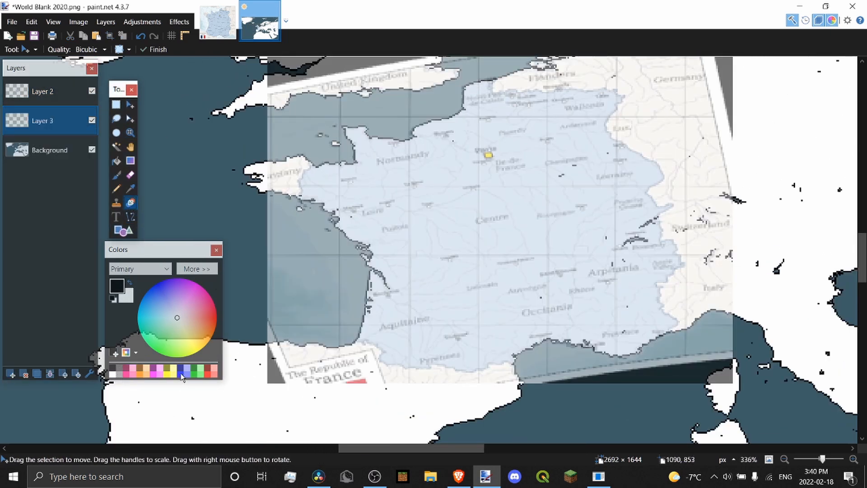
key("r")
scroll(262, 203, "up", 6)
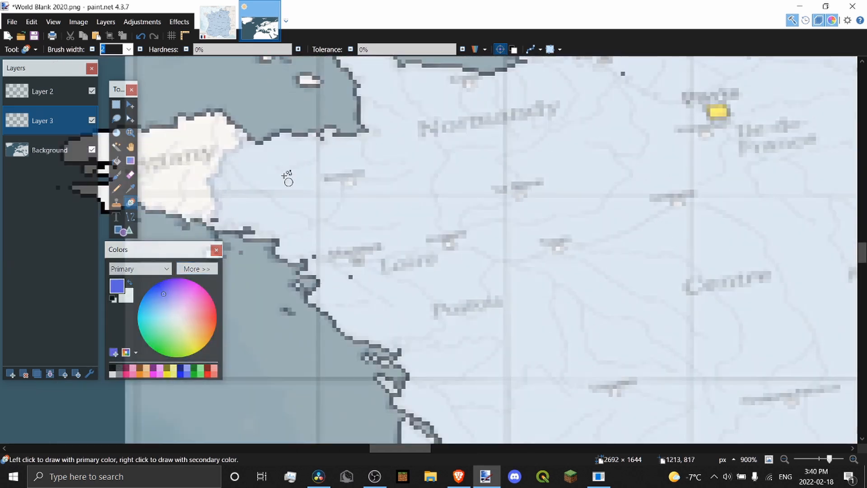
scroll(246, 94, "left", 3)
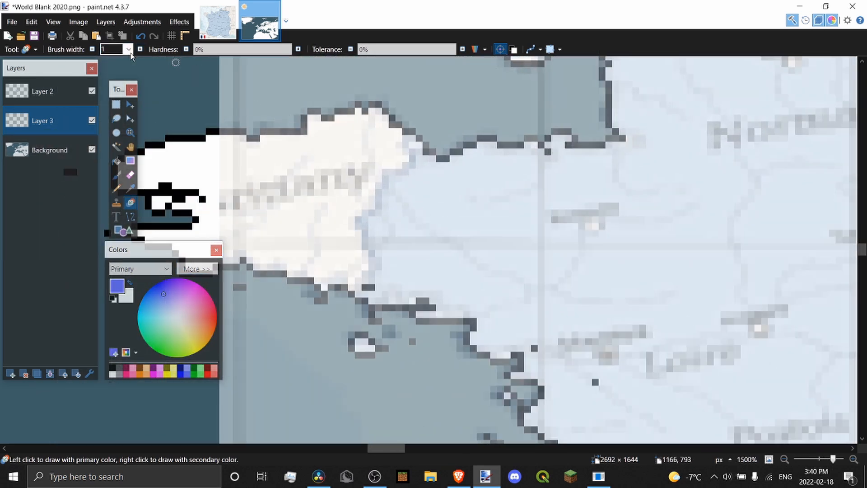
scroll(377, 302, "up", 2)
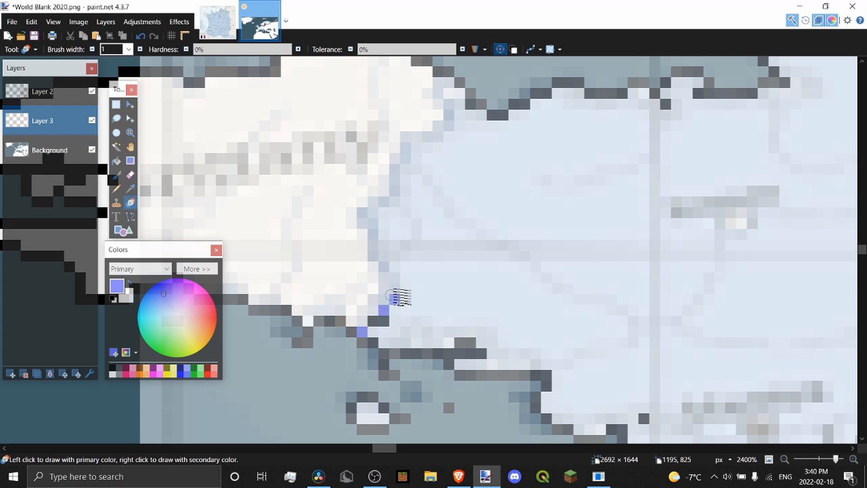
Trace thin purple lines along Brittany's coastline on Layer 3
left_click_drag(365, 221, 418, 110)
scroll(458, 84, "down", 6)
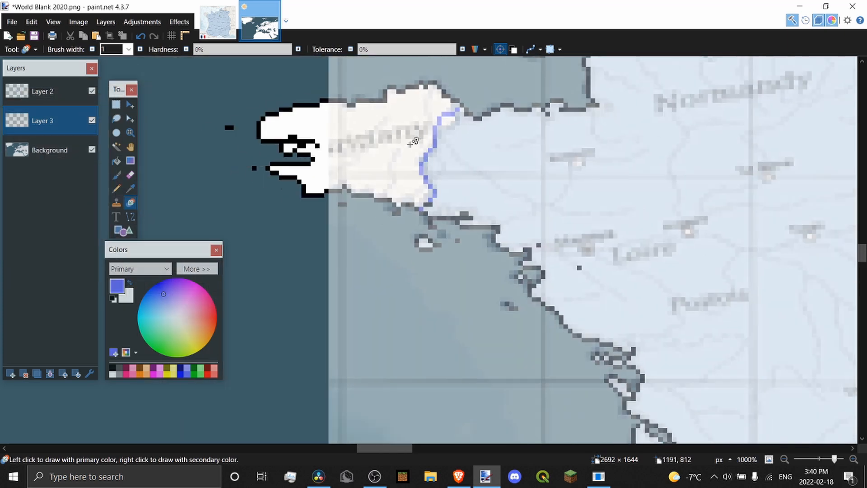
scroll(497, 127, "up", 2)
scroll(515, 144, "up", 5)
scroll(515, 143, "down", 4)
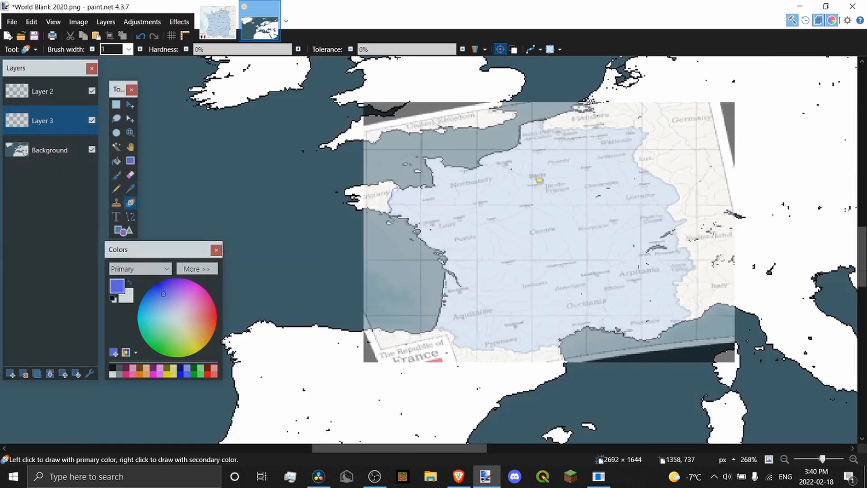
scroll(442, 218, "up", 10)
scroll(418, 351, "up", 1)
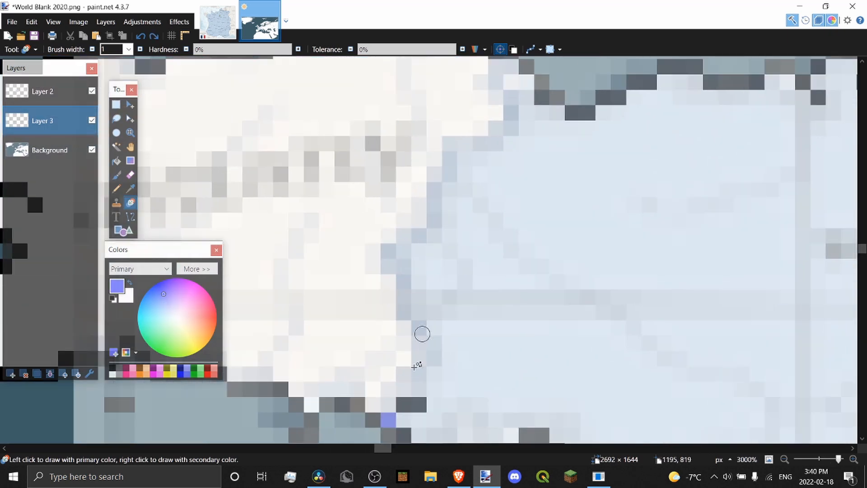
mouse_move(413, 382)
left_mouse_down()
mouse_move(433, 340)
mouse_move(407, 239)
mouse_move(494, 140)
mouse_move(512, 93)
left_mouse_up()
Continue the purple trace eastward along the northern Channel coastline
scroll(512, 93, "down", 10)
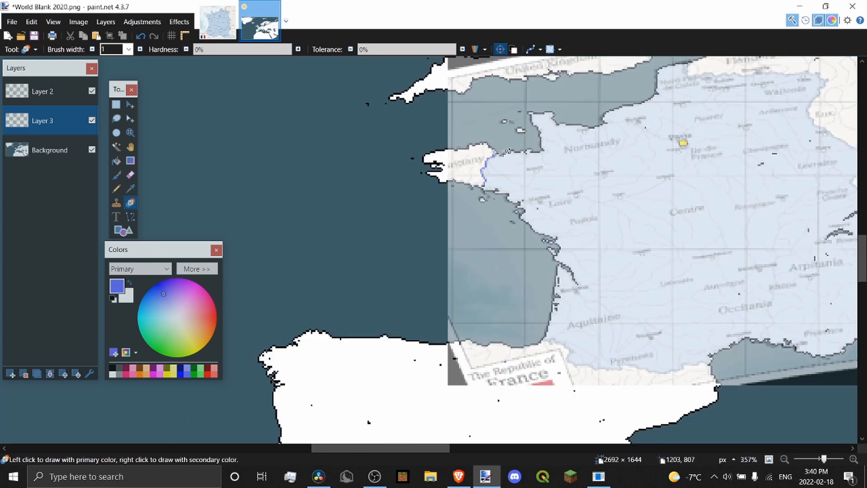
scroll(717, 92, "up", 9)
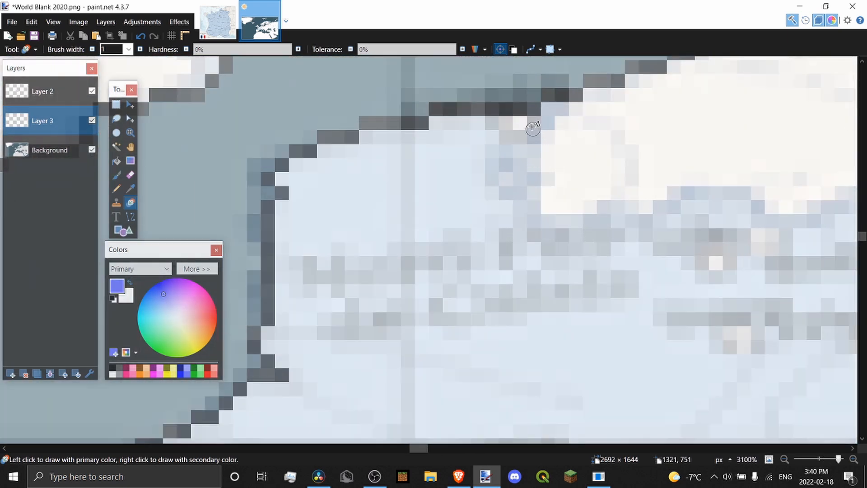
mouse_move(523, 132)
left_mouse_down()
mouse_move(542, 221)
mouse_move(723, 189)
mouse_move(809, 190)
left_mouse_up()
scroll(571, 178, "down", 4)
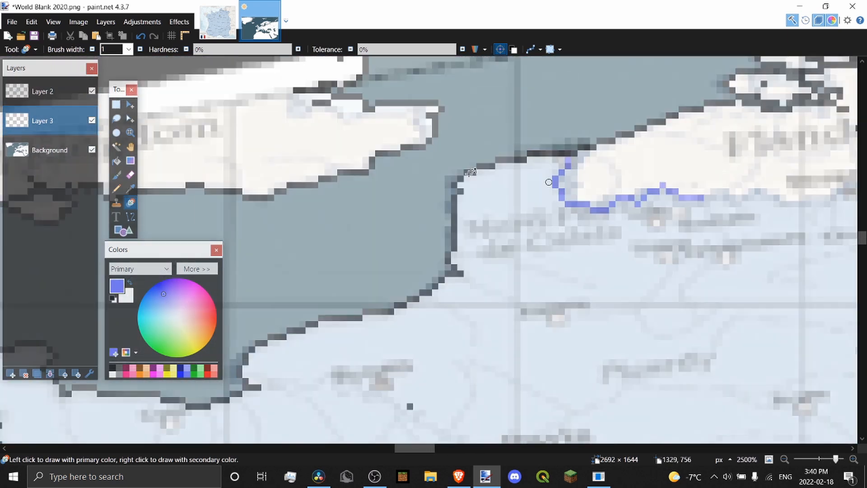
scroll(571, 179, "up", 5)
left_click_drag(500, 187, 725, 205)
Draw another purple segment over the remaining stretch of France's coastline
scroll(725, 205, "down", 6)
scroll(555, 165, "down", 2)
scroll(507, 315, "up", 12)
mouse_move(451, 339)
left_mouse_down()
mouse_move(606, 258)
mouse_move(565, 171)
mouse_move(430, 97)
left_mouse_up()
scroll(591, 252, "down", 4)
scroll(591, 253, "down", 5)
scroll(546, 335, "up", 8)
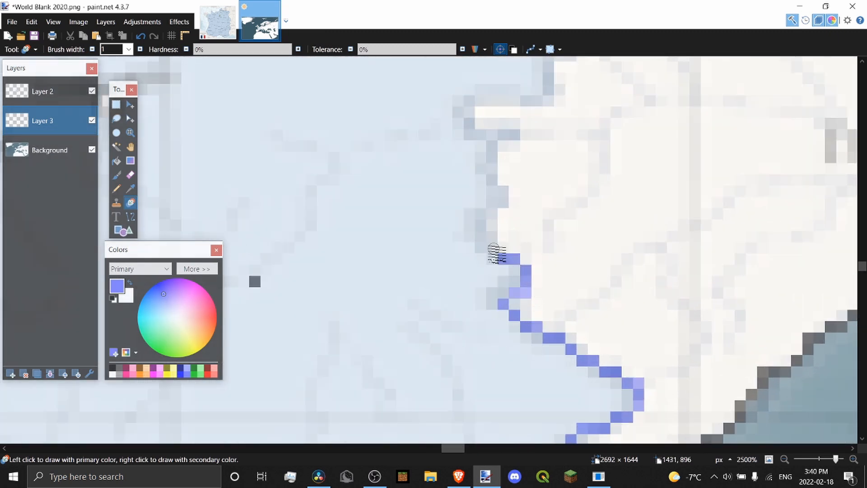